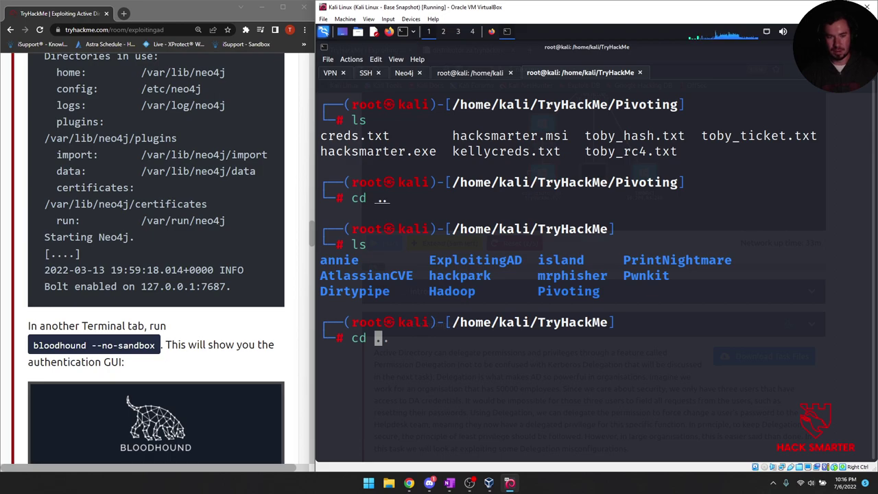
Discard the unfinished cd command and clear the terminal screen
{"action": "key", "text": "BackSpace"}
{"action": "key", "text": "BackSpace"}
{"action": "key", "text": "BackSpace"}
{"action": "type", "text": "clear"}
{"action": "key", "text": "Return"}
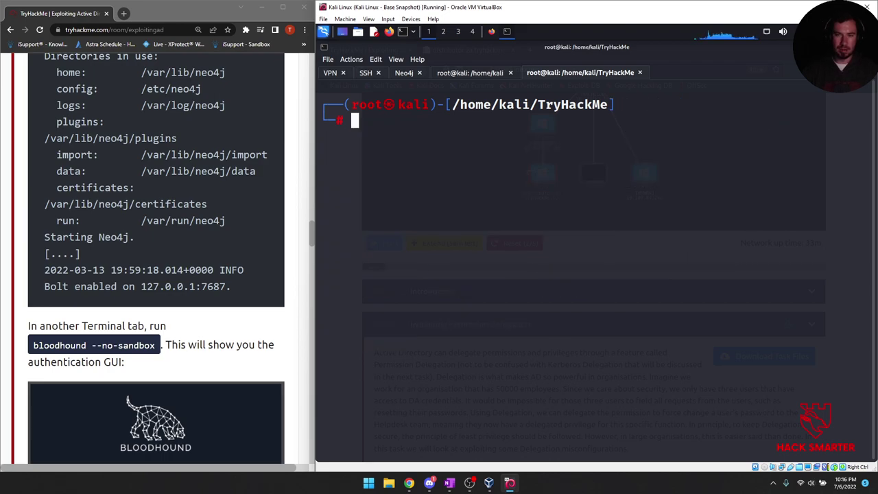
Launch BloodHound with 'bloodhound --no-sandbox' in the root@kali: /home/kali terminal
{"action": "key", "text": "shift+Left"}
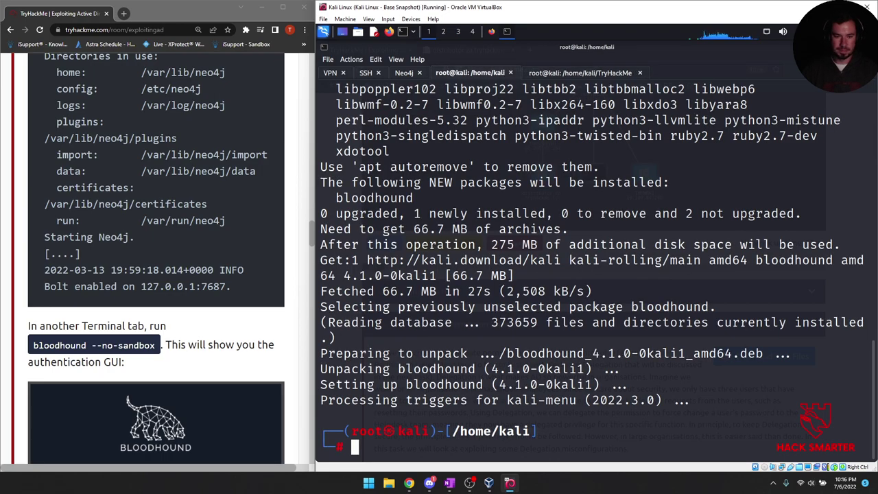
{"action": "type", "text": "bloodhound --no-sandbox"}
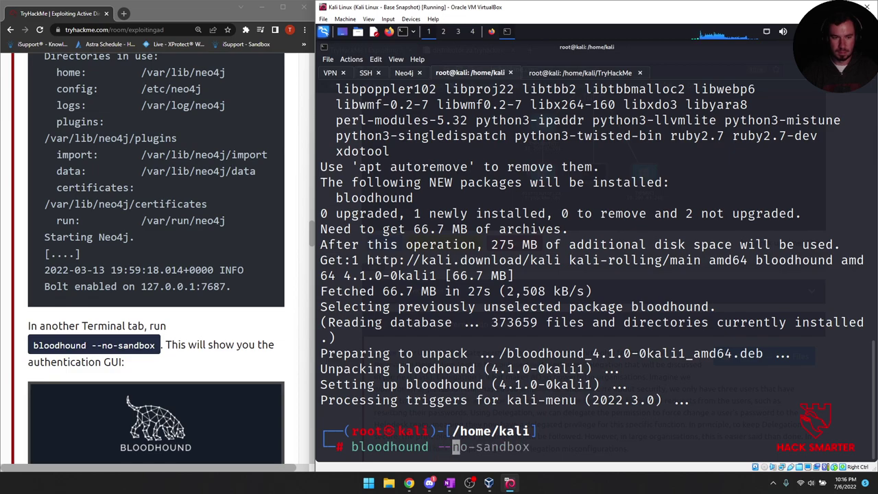
{"action": "key", "text": "Return"}
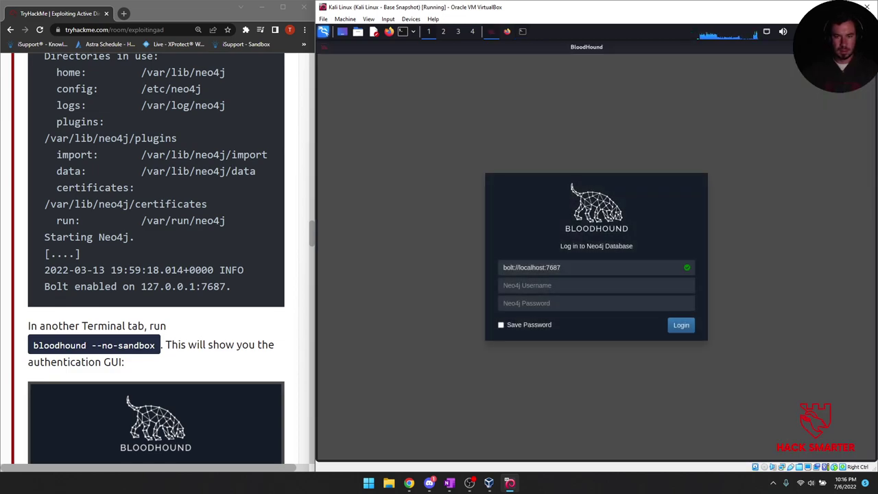
Try logging into BloodHound as neo4j with the default password
{"action": "type", "text": "neo4j"}
{"action": "key", "text": "Tab"}
{"action": "type", "text": "neo4j"}
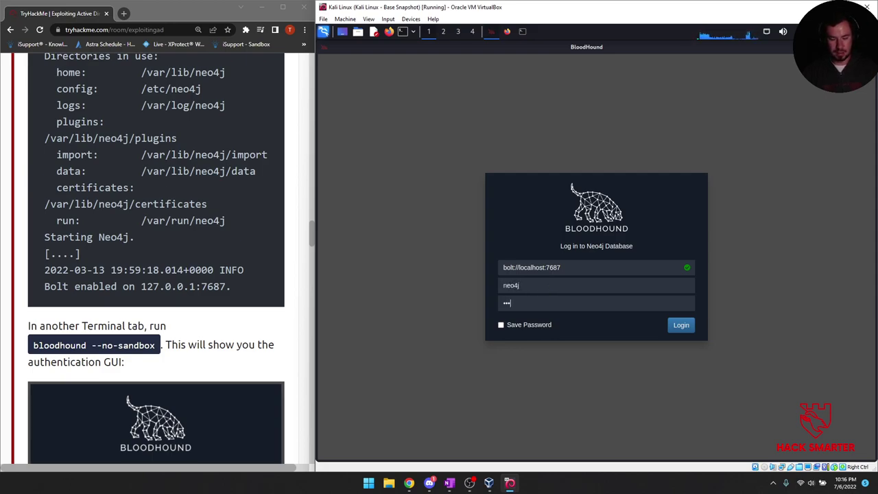
{"action": "key", "text": "Return"}
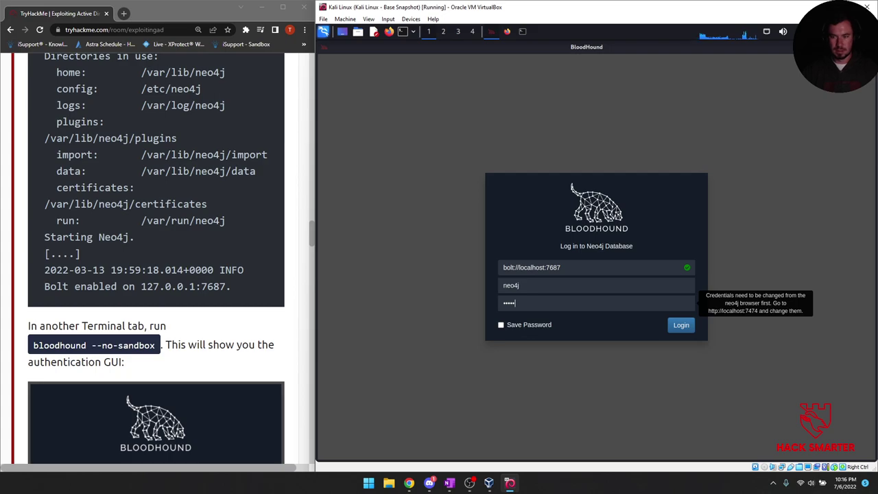
Select the localhost:7474 address from the error, then open a new Firefox tab
{"action": "left_click_drag", "start_coordinate": [759, 311], "coordinate": [708, 311]}
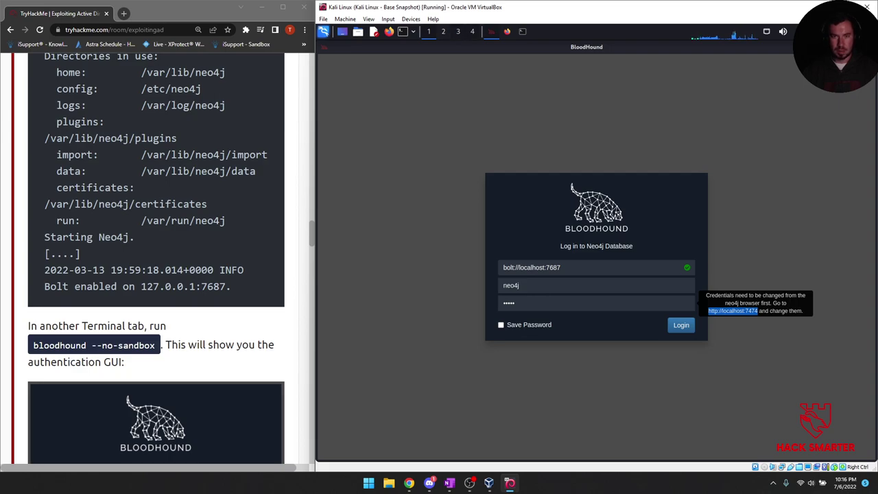
{"action": "key", "text": "alt+Tab"}
{"action": "key", "text": "ctrl+t"}
Load Neo4j Browser at localhost:7474 and close the distributor.za.tryhackme tab
{"action": "type", "text": "localhost:7474"}
{"action": "key", "text": "Return"}
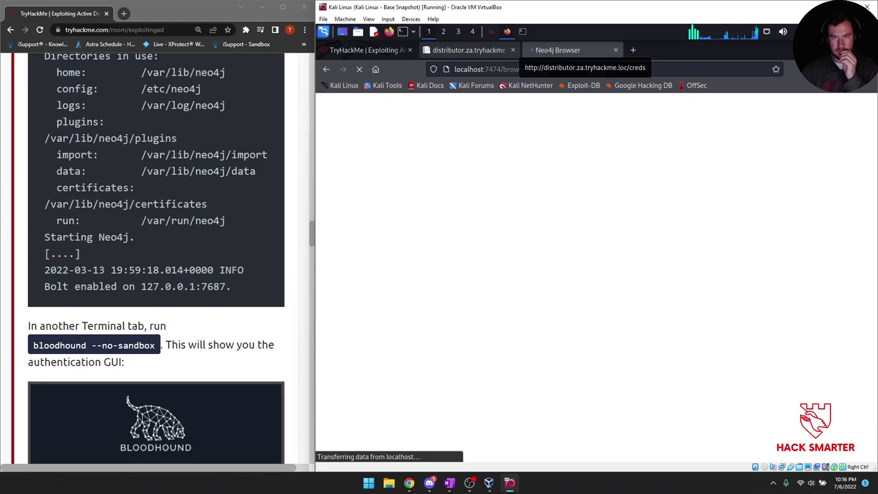
{"action": "left_click", "coordinate": [513, 50]}
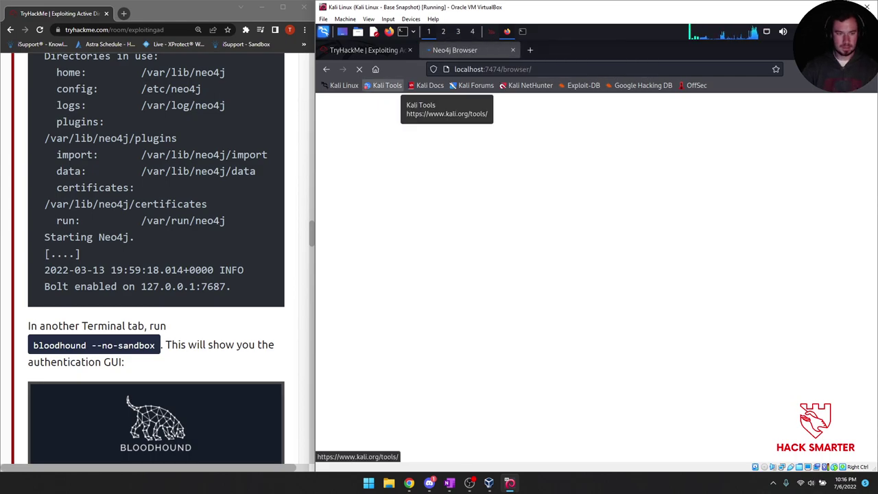
Connect with Username / Password authentication as user neo4j using the default password
{"action": "scroll", "coordinate": [156, 274], "scroll_direction": "down", "scroll_amount": 3}
{"action": "scroll", "coordinate": [156, 261], "scroll_direction": "down", "scroll_amount": 3}
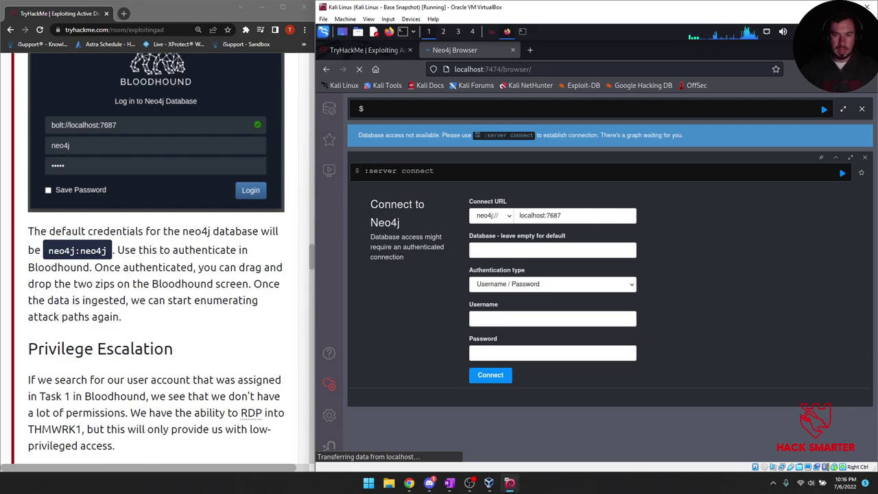
{"action": "left_click", "coordinate": [552, 283]}
{"action": "left_click", "coordinate": [552, 288]}
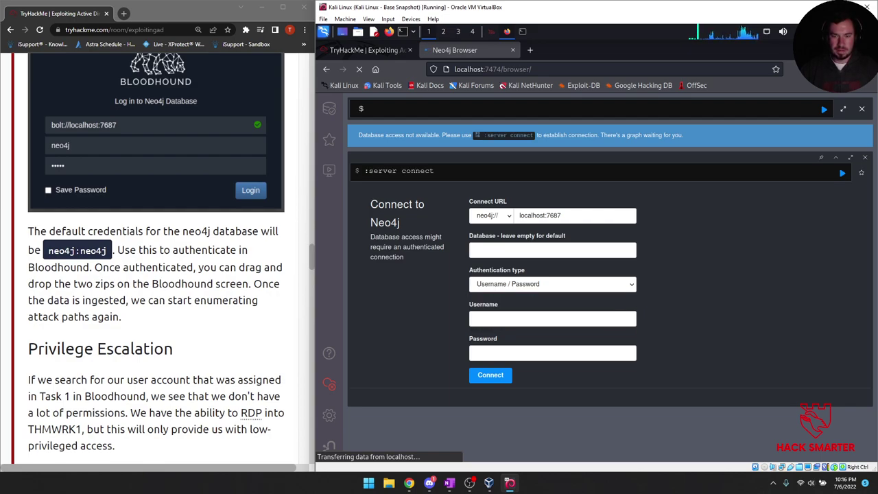
{"action": "left_click", "coordinate": [552, 318]}
{"action": "type", "text": "neo4j"}
{"action": "key", "text": "Tab"}
{"action": "type", "text": "neo4j"}
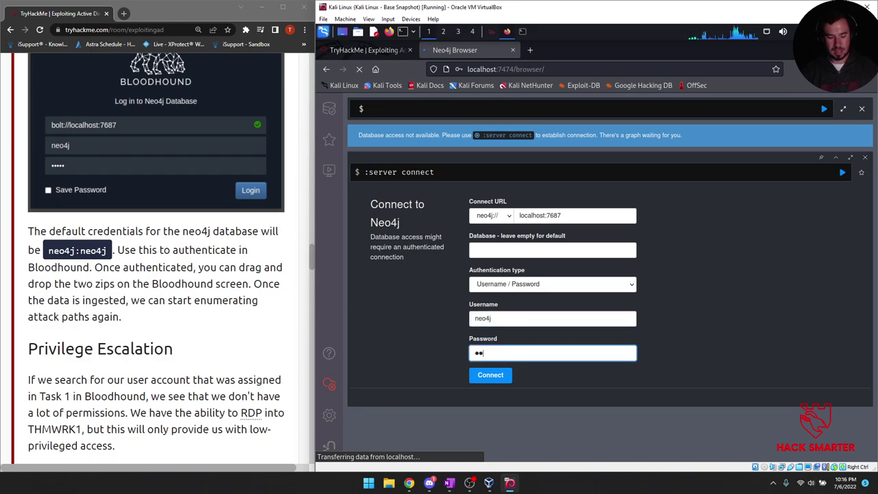
{"action": "key", "text": "Return"}
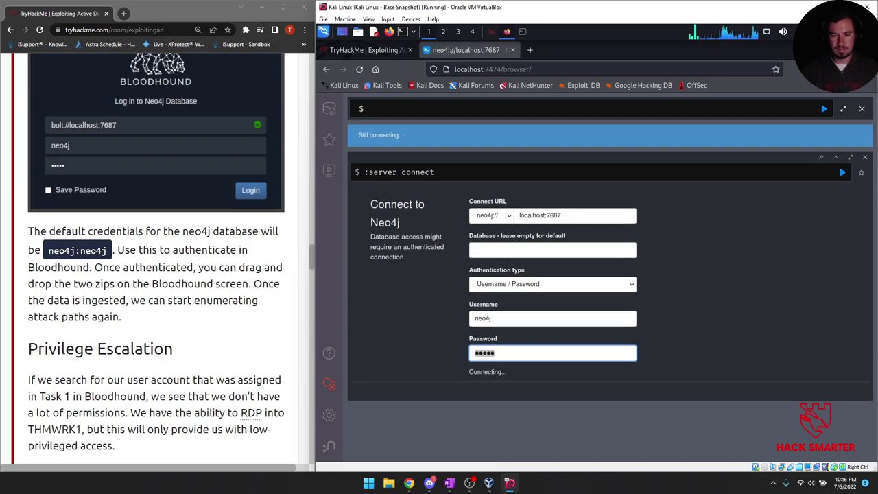
Set a new neo4j password, confirm it, then close the Neo4j Browser tab
{"action": "left_click", "coordinate": [552, 216]}
{"action": "key", "text": "Tab"}
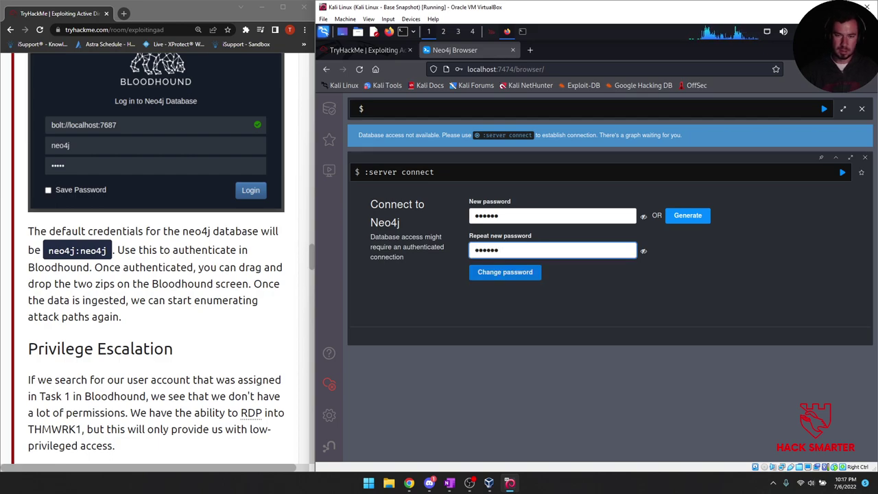
{"action": "key", "text": "Return"}
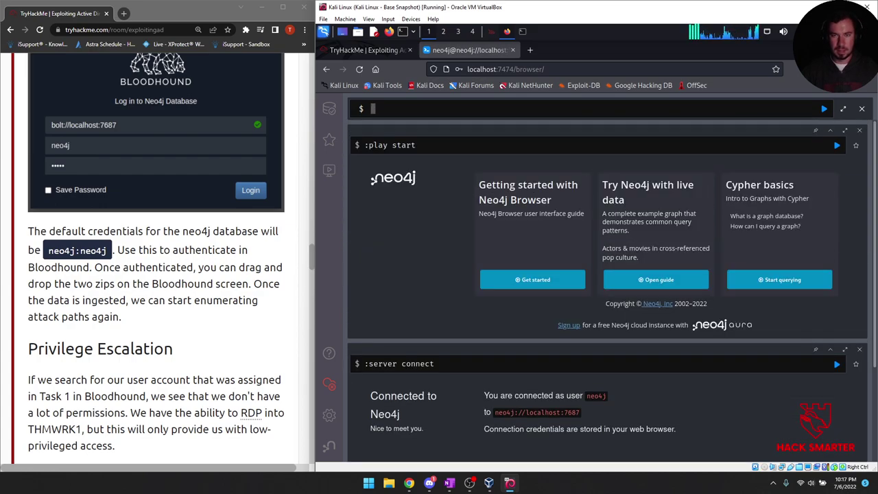
{"action": "key", "text": "ctrl+w"}
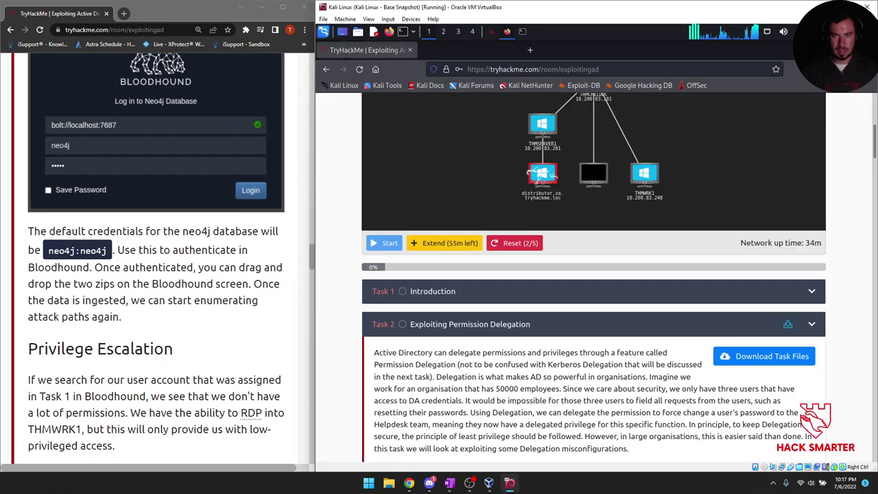
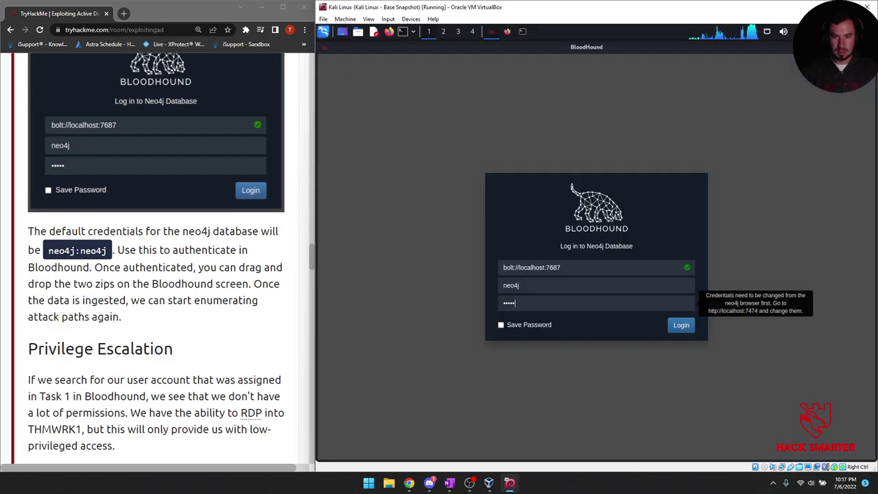
Replace the old password with the new Neo4j password, tick Save Password, and log in
{"action": "key", "text": "BackSpace"}
{"action": "key", "text": "BackSpace"}
{"action": "key", "text": "BackSpace"}
{"action": "key", "text": "BackSpace"}
{"action": "key", "text": "BackSpace"}
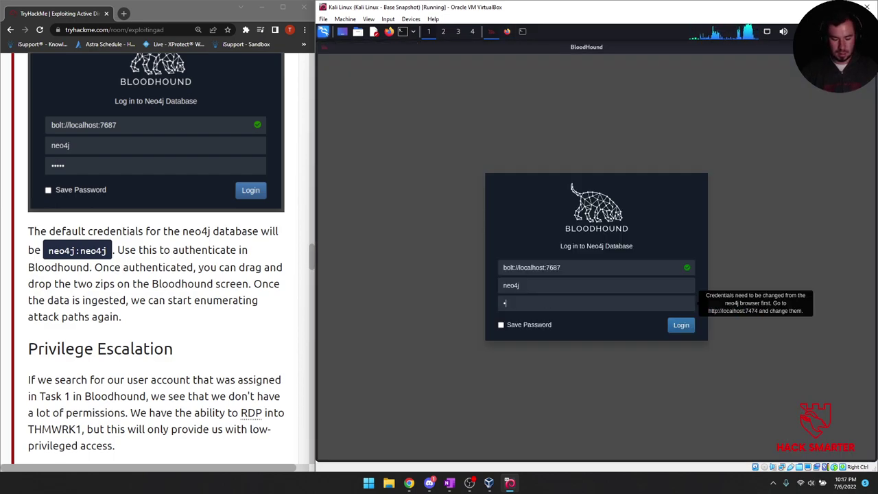
{"action": "key", "text": "Tab"}
{"action": "key", "text": "Tab"}
{"action": "key", "text": "Return"}
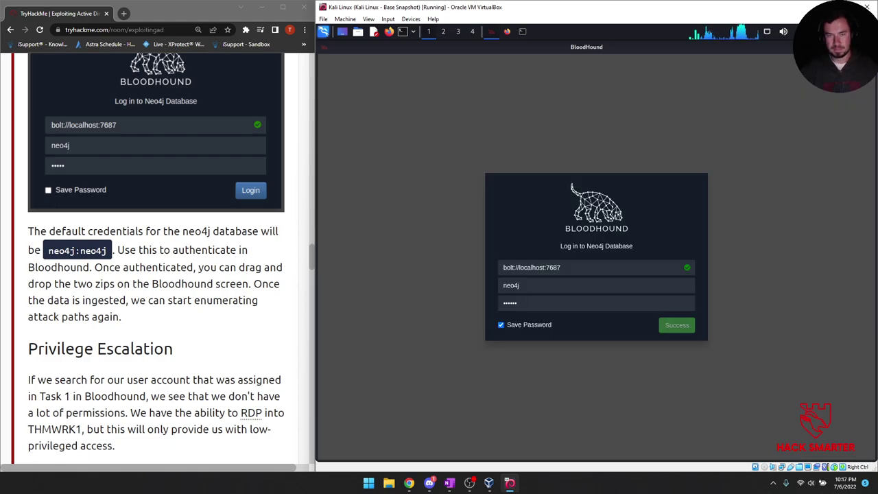
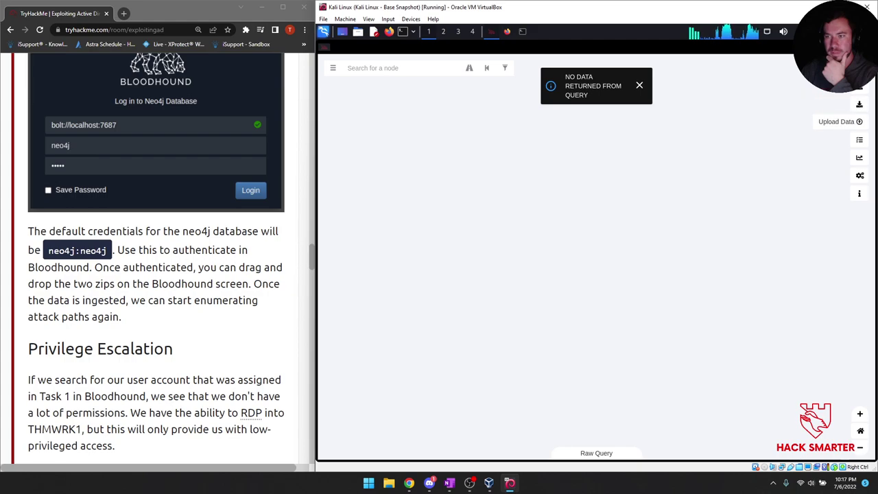
Open BloodHound's Upload Data file picker from the right-hand toolbar
{"action": "left_click", "coordinate": [859, 122]}
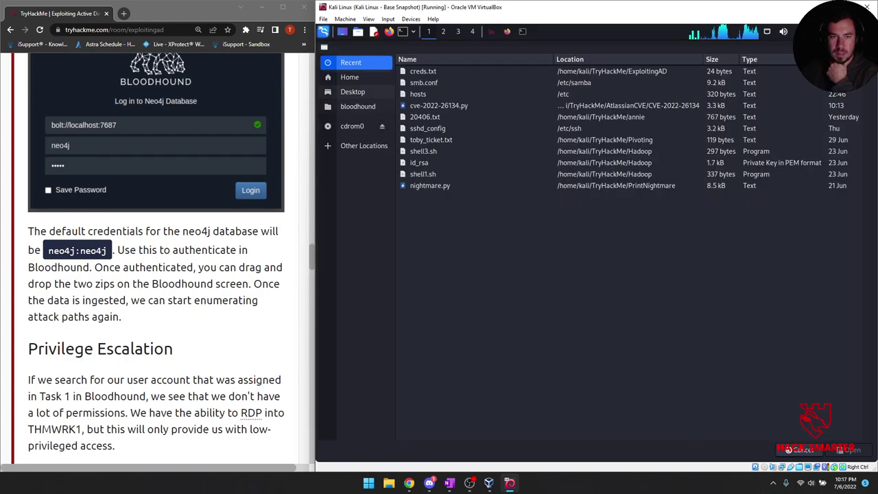
Go from the home folder up to the filesystem root, briefly entering usr and returning
{"action": "left_click", "coordinate": [349, 77]}
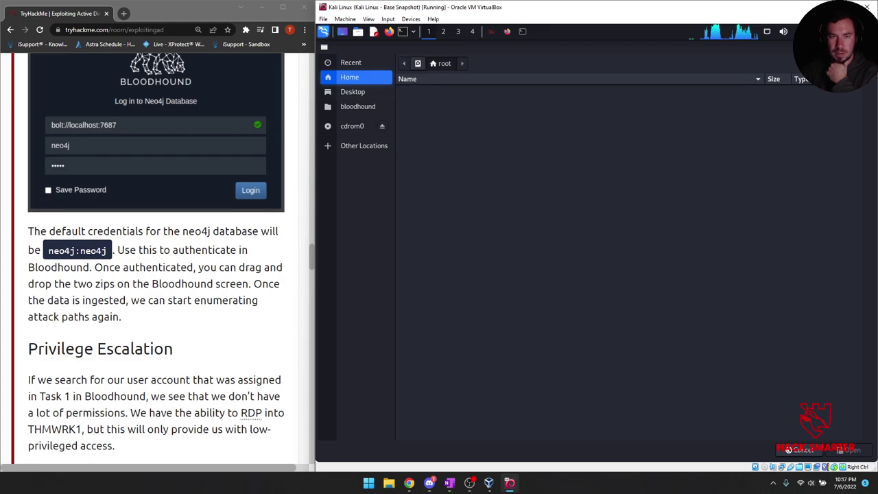
{"action": "key", "text": "alt+Up"}
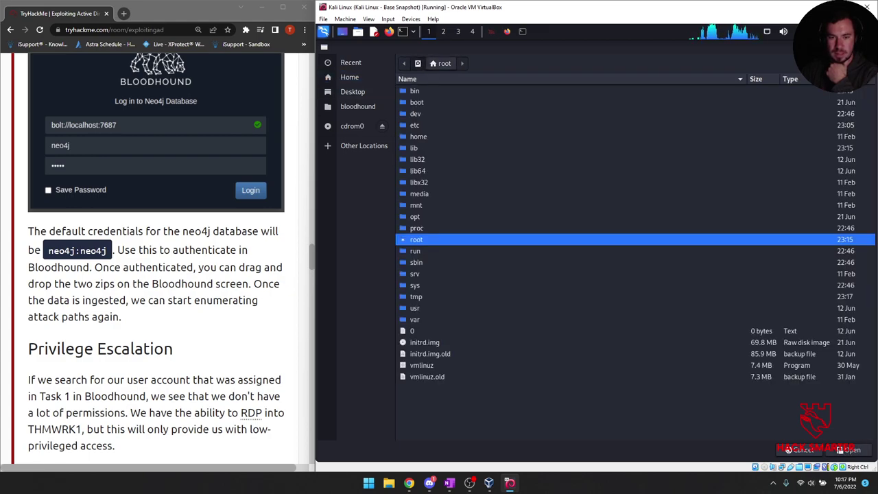
{"action": "left_click", "coordinate": [415, 308]}
{"action": "key", "text": "Return"}
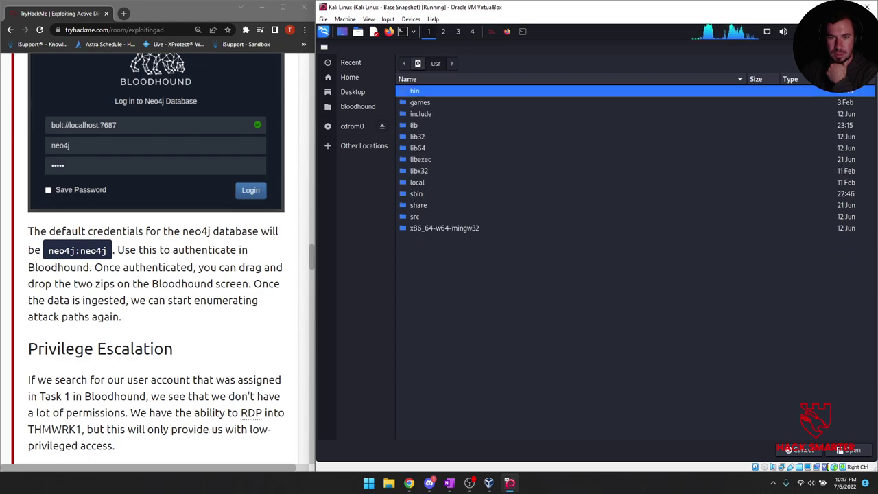
{"action": "key", "text": "alt+Up"}
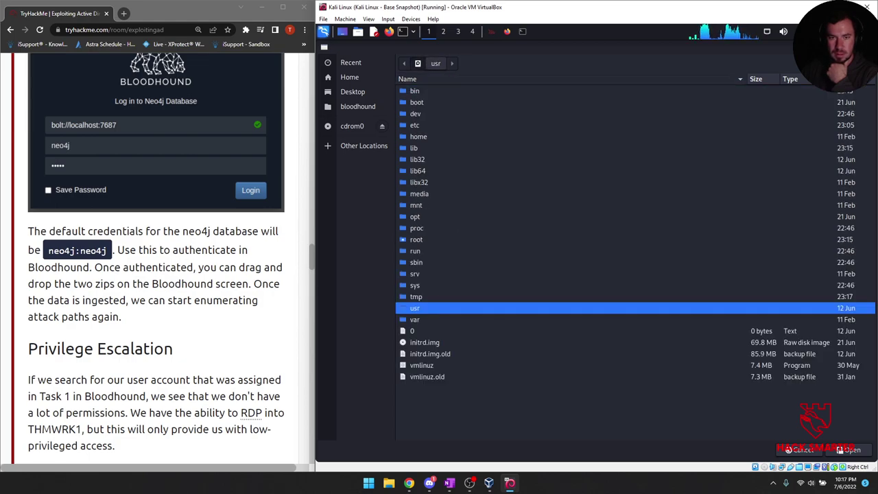
Navigate through home, kali and TryHackMe into the ExploitingAD folder
{"action": "type", "text": "home"}
{"action": "key", "text": "Return"}
{"action": "key", "text": "Return"}
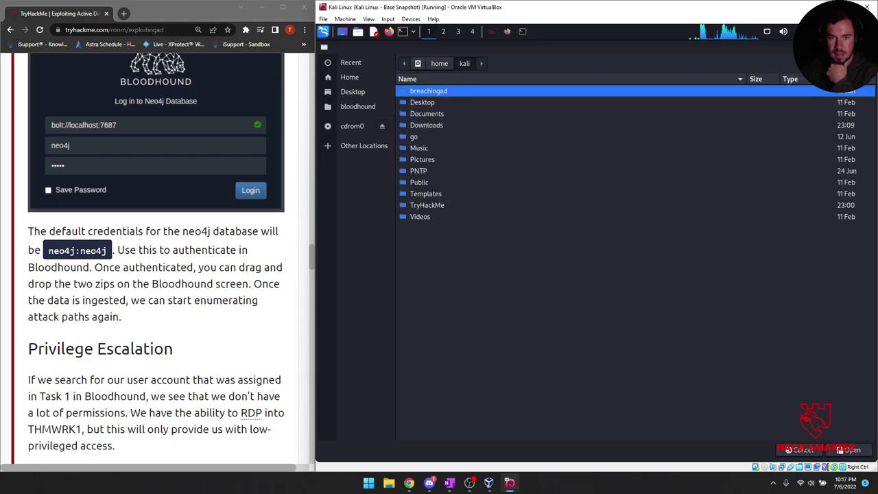
{"action": "type", "text": "TryHackMe"}
{"action": "key", "text": "Return"}
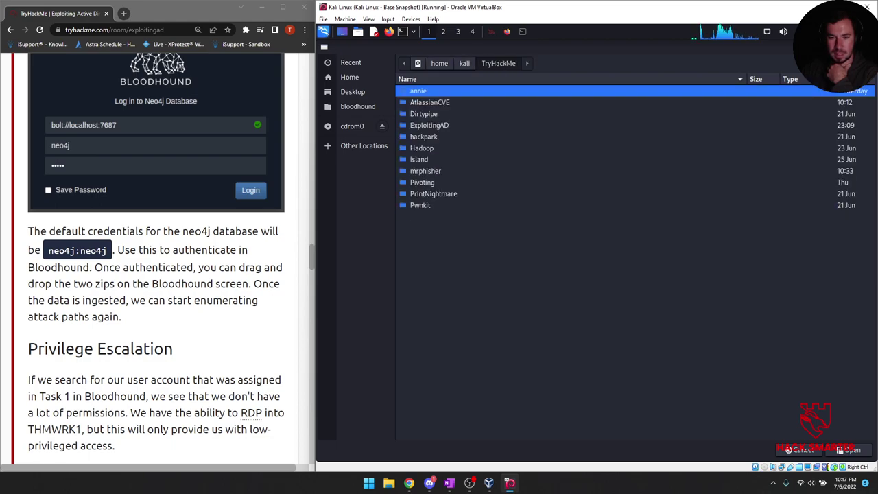
{"action": "type", "text": "ExploitingAD"}
{"action": "key", "text": "Return"}
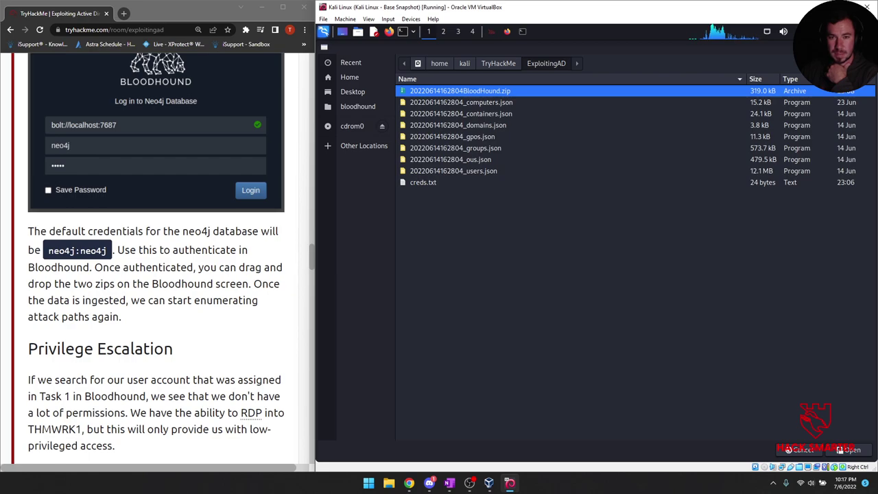
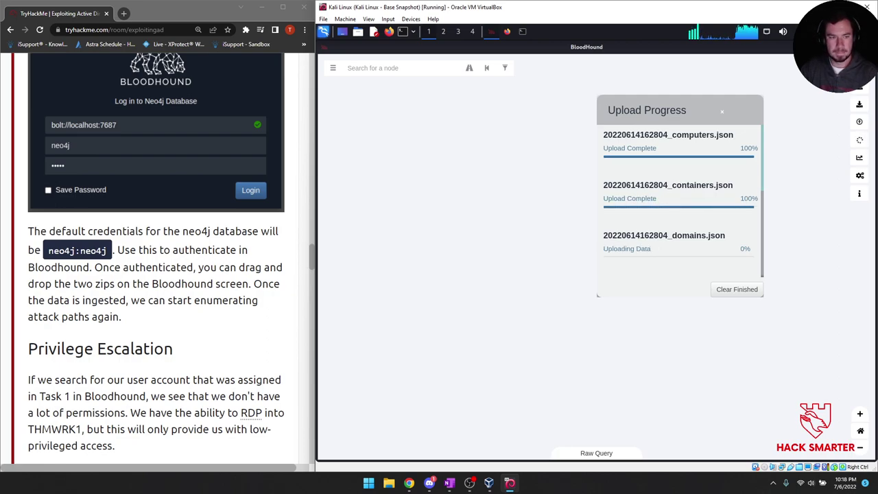
Maximize the Kali VM window, briefly check Discord, then return to BloodHound's upload progress
{"action": "scroll", "coordinate": [171, 258], "scroll_direction": "down", "scroll_amount": 1}
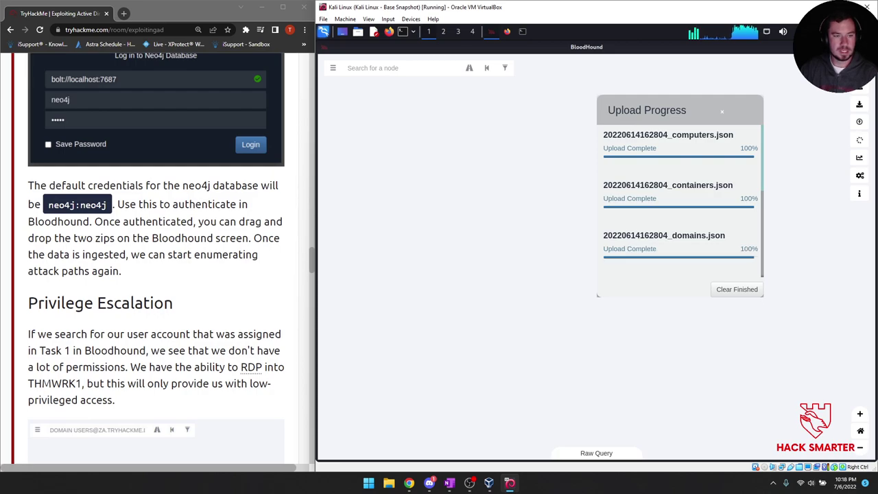
{"action": "key", "text": "super+Up"}
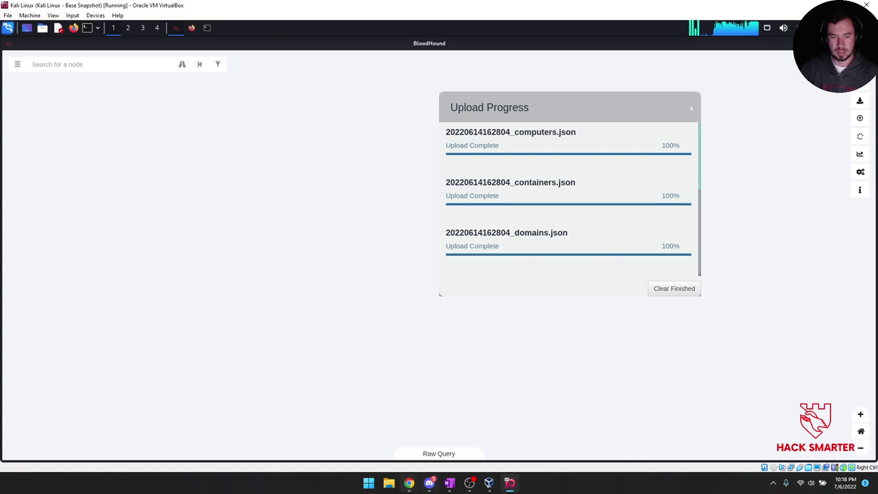
{"action": "mouse_move", "coordinate": [429, 483]}
{"action": "left_click", "coordinate": [429, 422]}
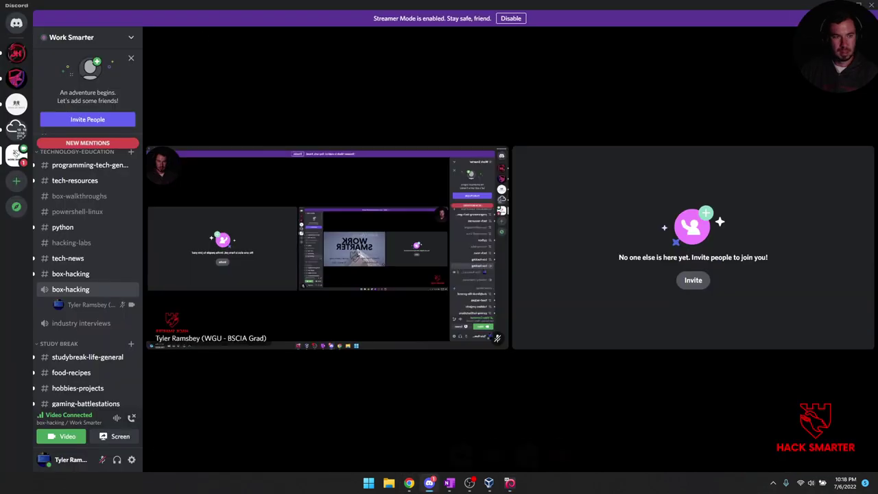
{"action": "left_click", "coordinate": [429, 483]}
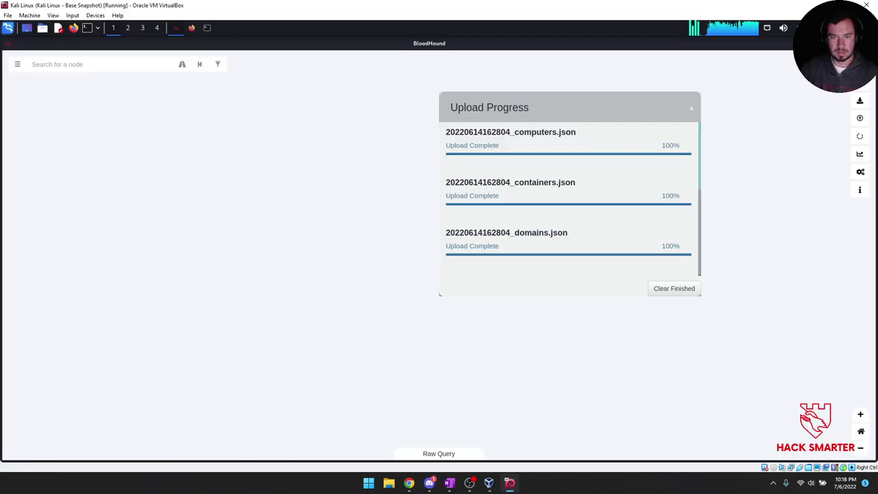
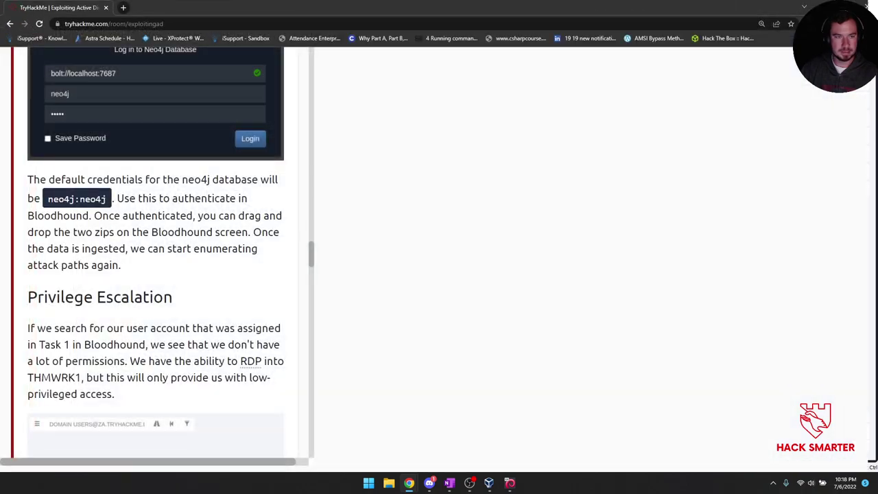
Bring the Kali VM's terminal to the front and switch to the TryHackMe session tab
{"action": "scroll", "coordinate": [439, 259], "scroll_direction": "up", "scroll_amount": 15}
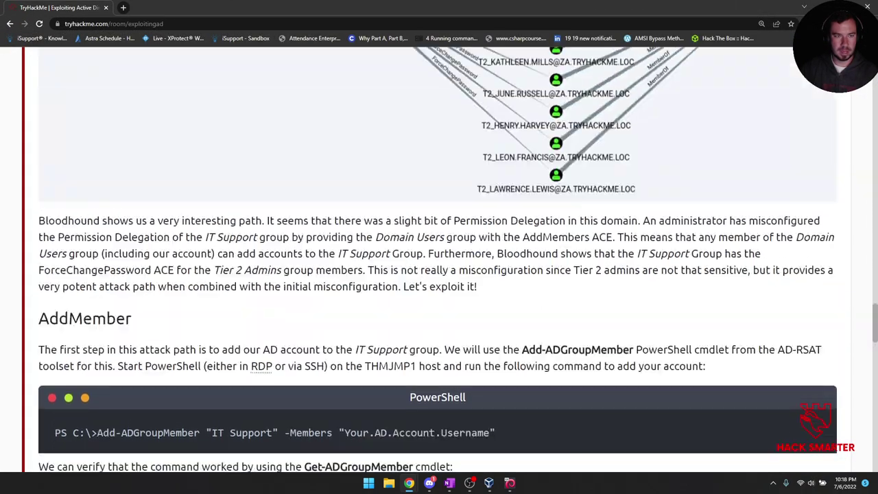
{"action": "scroll", "coordinate": [439, 261], "scroll_direction": "up", "scroll_amount": 3}
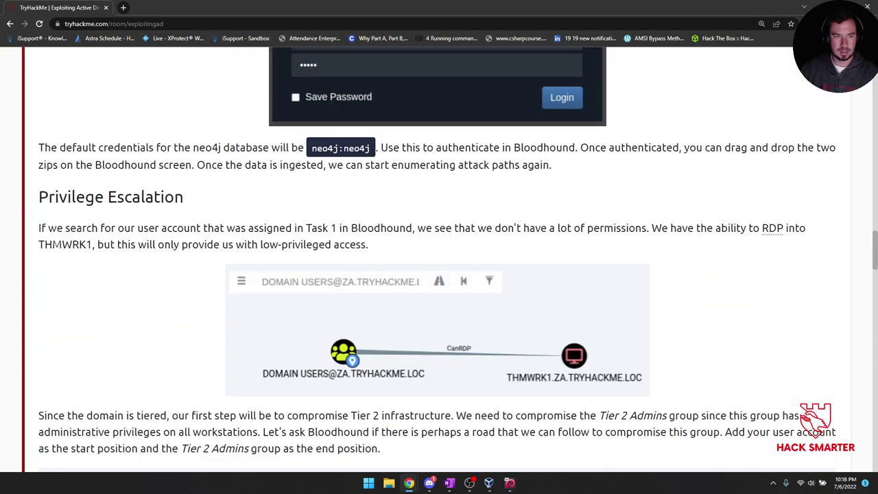
{"action": "scroll", "coordinate": [439, 260], "scroll_direction": "up", "scroll_amount": 3}
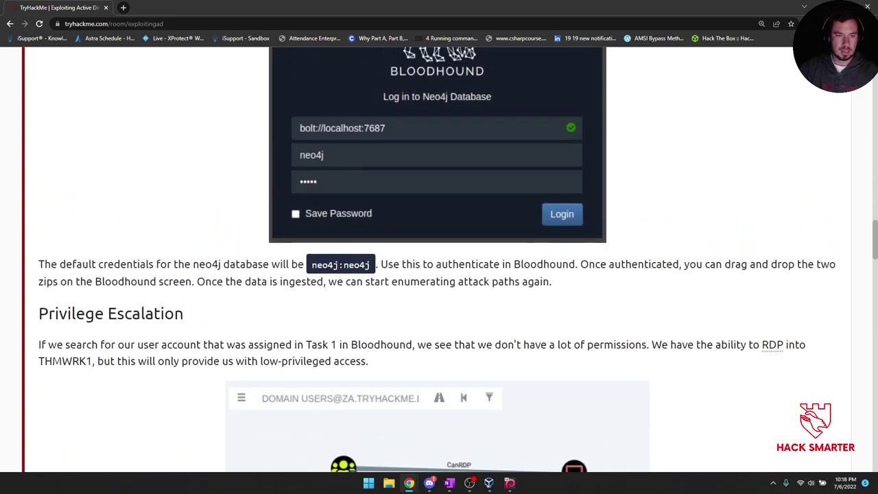
{"action": "scroll", "coordinate": [439, 261], "scroll_direction": "down", "scroll_amount": 3}
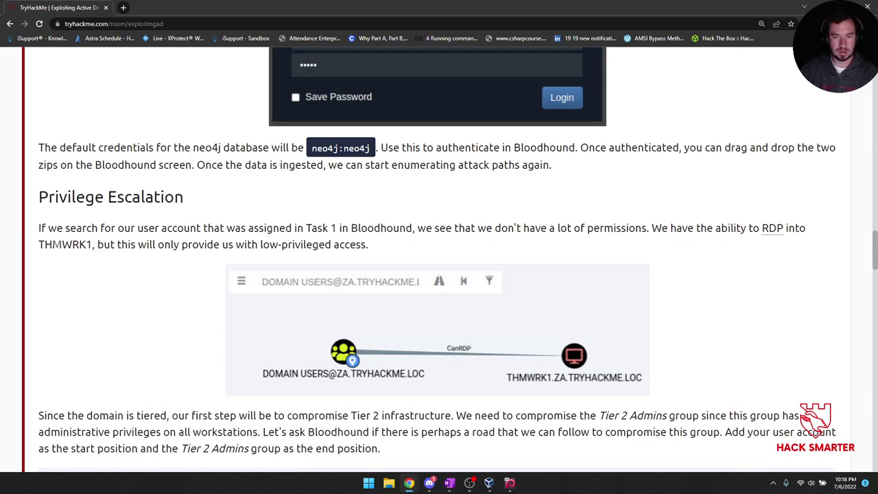
{"action": "mouse_move", "coordinate": [510, 483]}
{"action": "left_click", "coordinate": [509, 434]}
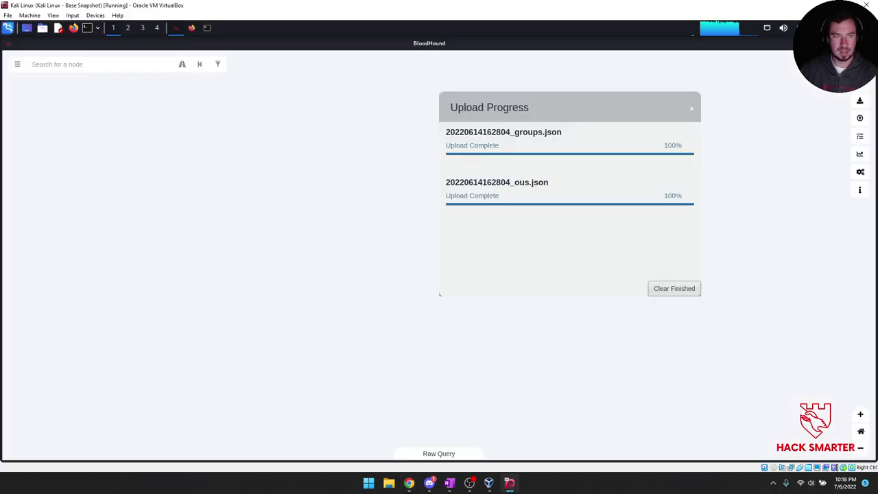
{"action": "left_click", "coordinate": [175, 27]}
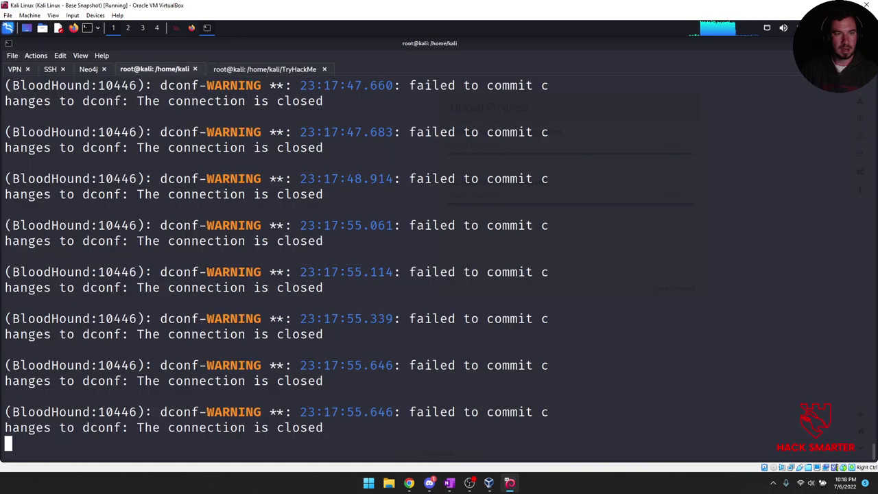
{"action": "key", "text": "ctrl+Page_Up"}
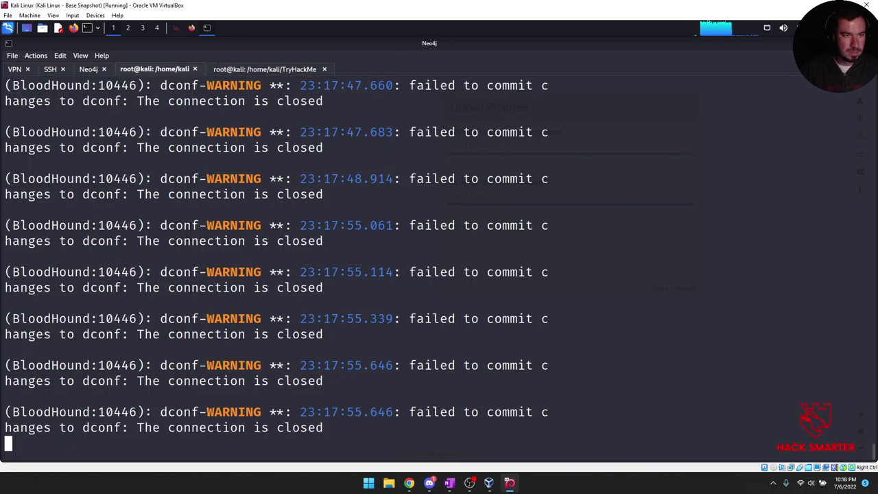
{"action": "key", "text": "ctrl+Page_Down"}
{"action": "key", "text": "ctrl+Page_Down"}
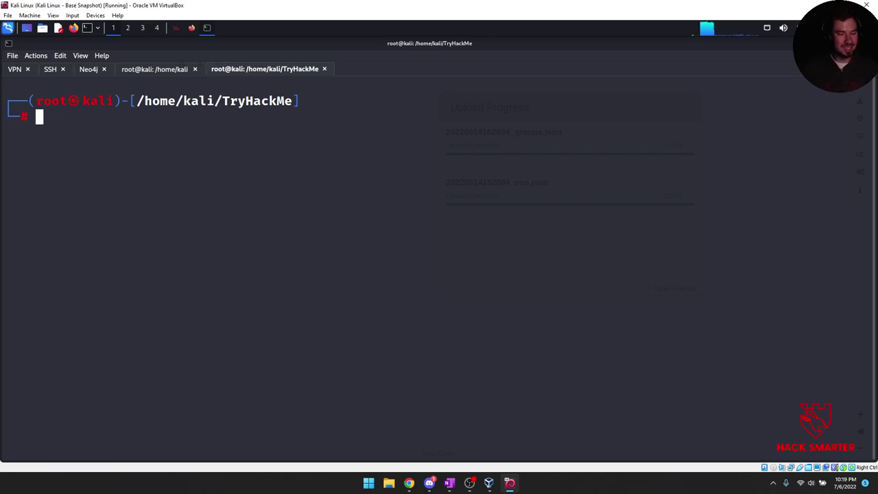
List the TryHackMe folder's contents and change into the ExploitingAD directory
{"action": "type", "text": "ls"}
{"action": "key", "text": "Return"}
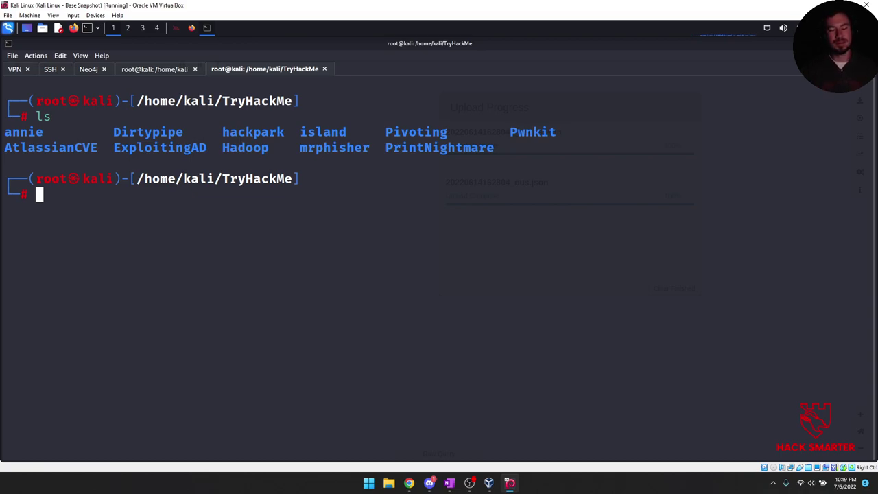
{"action": "type", "text": "cd Exp"}
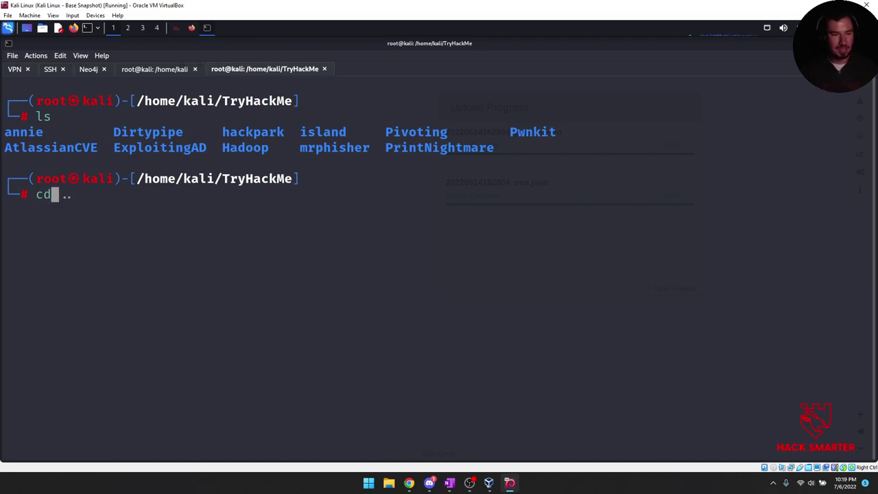
{"action": "key", "text": "Tab"}
{"action": "key", "text": "Return"}
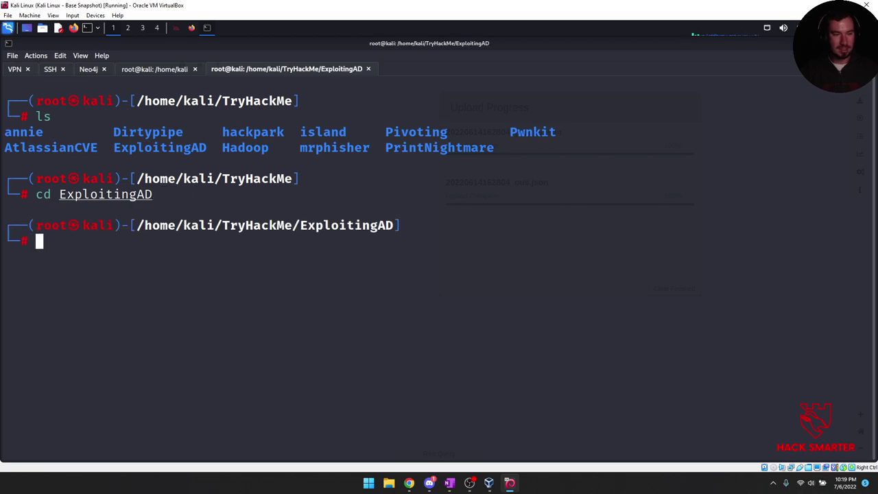
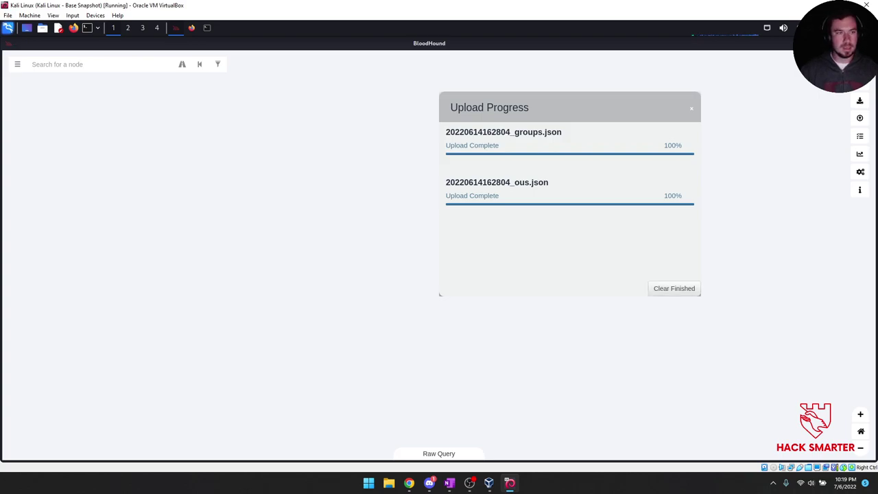
Look through the Analysis pre-built queries and Edge Filtering options, ending on the Node Info view
{"action": "left_click", "coordinate": [190, 81]}
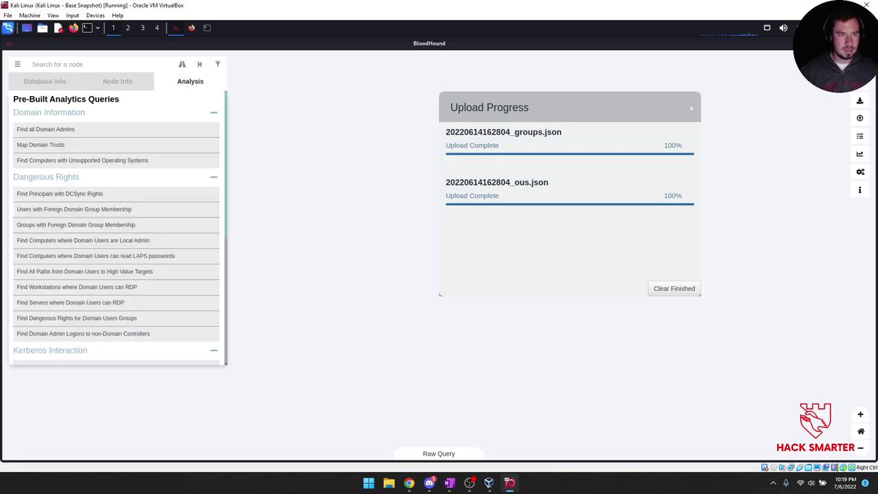
{"action": "left_click", "coordinate": [218, 63]}
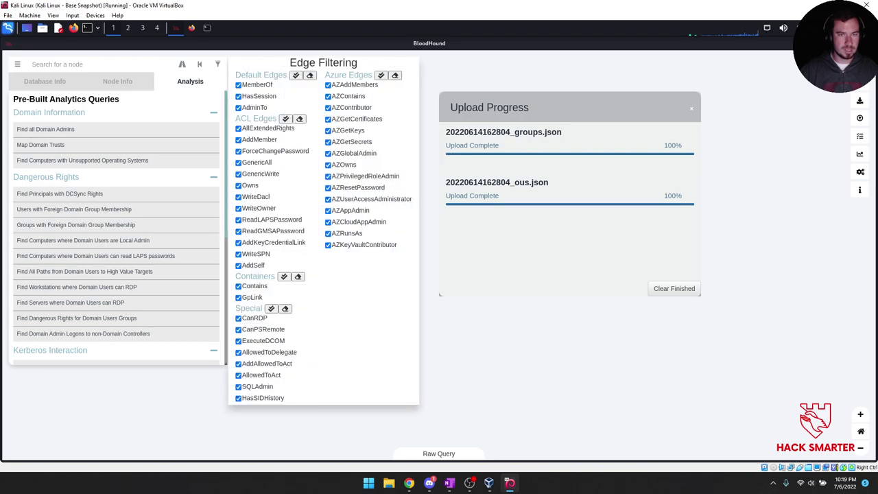
{"action": "left_click", "coordinate": [218, 64]}
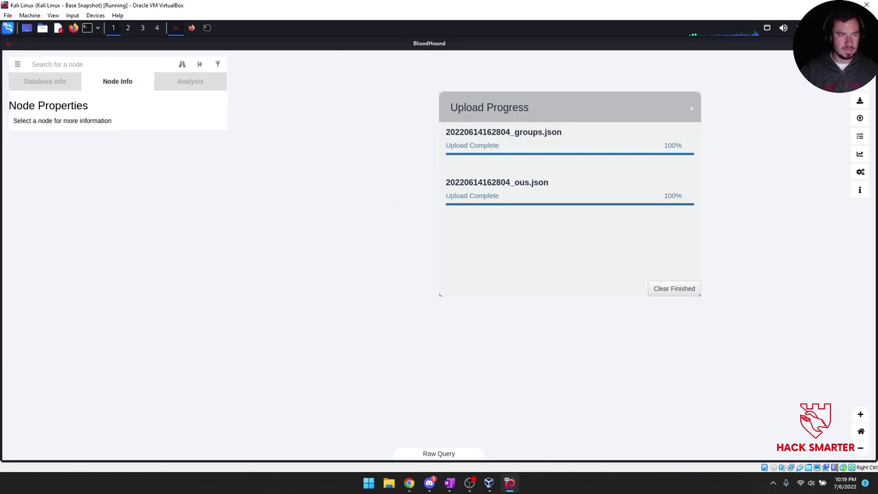
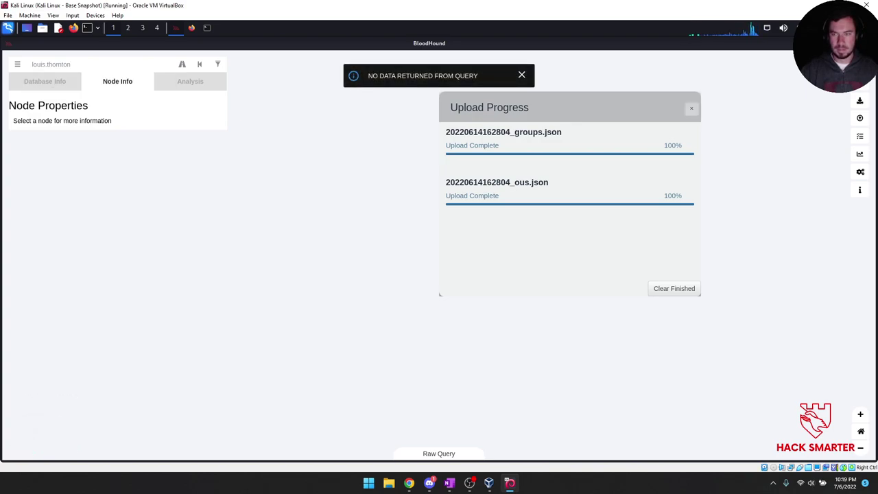
Dismiss the upload progress and view database stats: 8 groups, 5 computers, 59 relationships, 45 ACLs
{"action": "left_click", "coordinate": [691, 108]}
{"action": "left_click", "coordinate": [44, 81]}
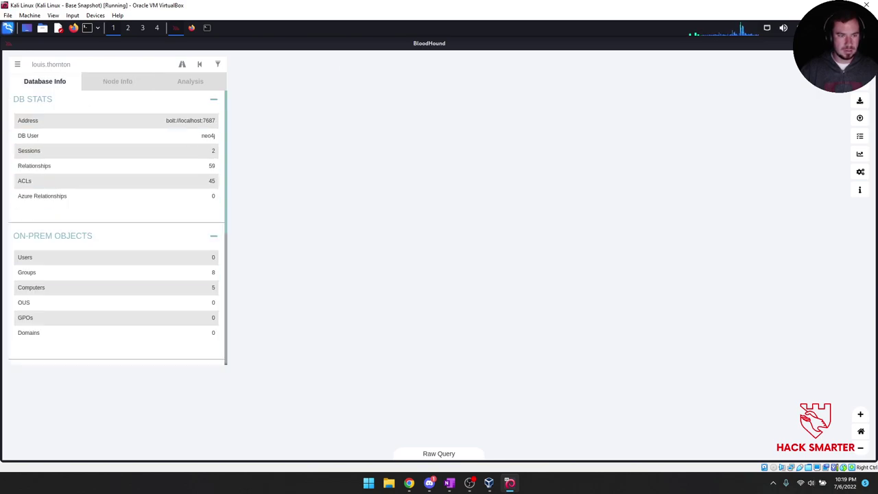
Browse the Analysis pre-built queries to map trusts between TRYHACKME.LOC and ZA.TRYHACKME.LOC
{"action": "left_click", "coordinate": [190, 81]}
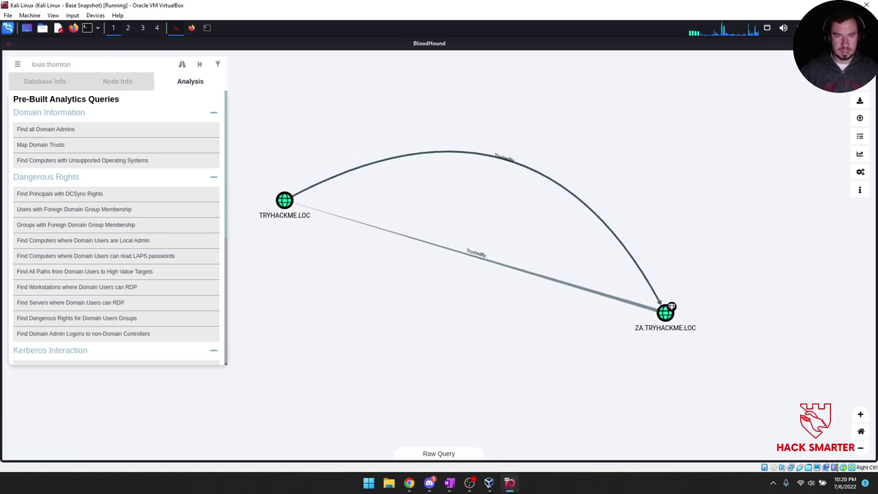
{"action": "scroll", "coordinate": [117, 226], "scroll_direction": "down", "scroll_amount": 1}
{"action": "scroll", "coordinate": [116, 226], "scroll_direction": "down", "scroll_amount": 3}
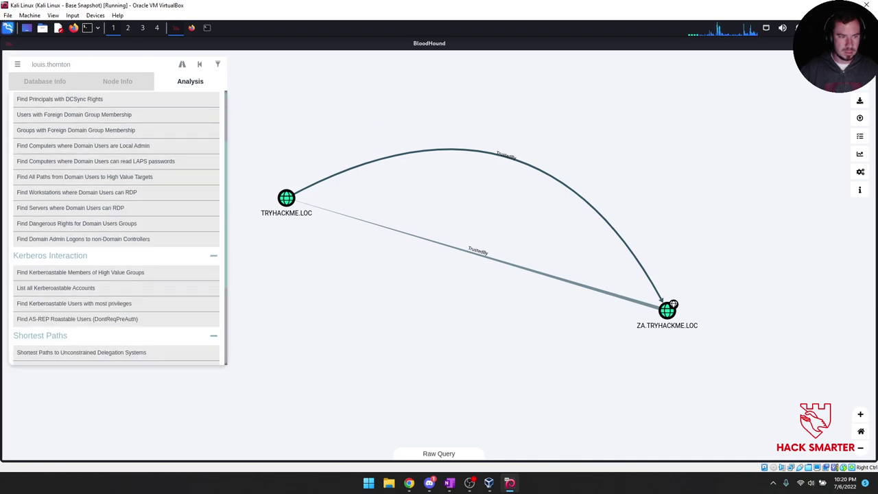
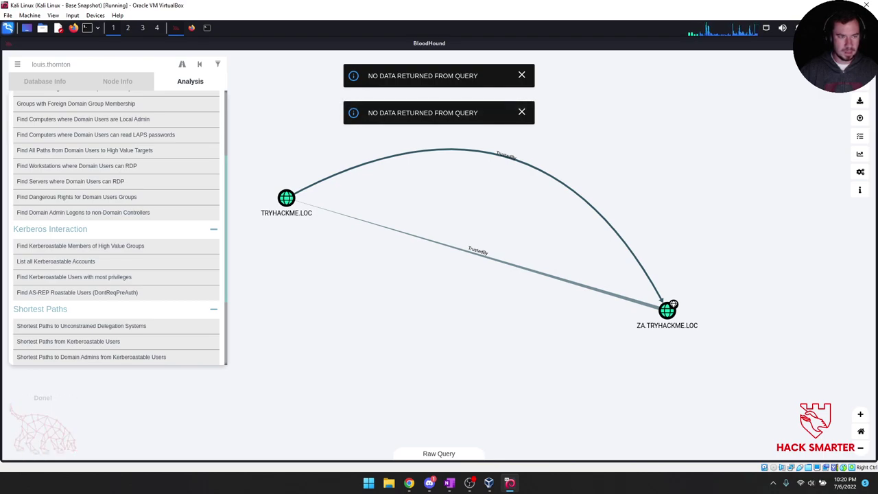
Run a pre-built Analysis query against the ZA.TRYHACKME.LOC domain
{"action": "scroll", "coordinate": [117, 226], "scroll_direction": "down", "scroll_amount": 3}
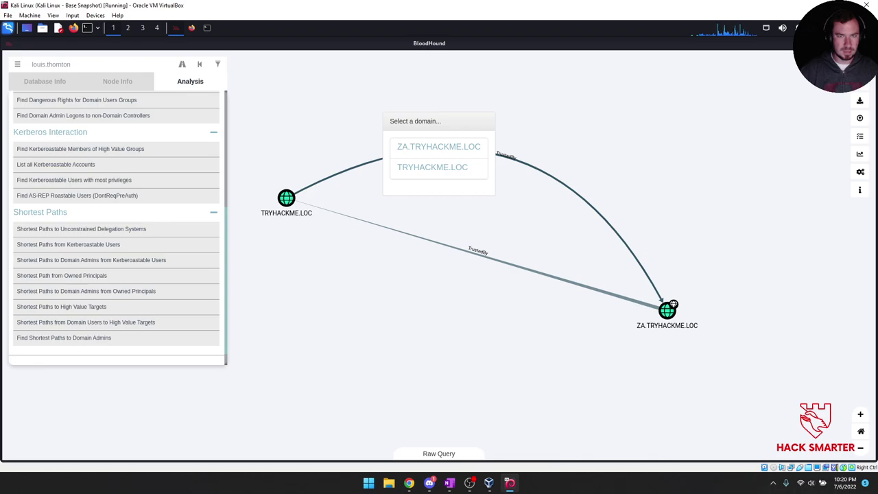
{"action": "left_click", "coordinate": [438, 147]}
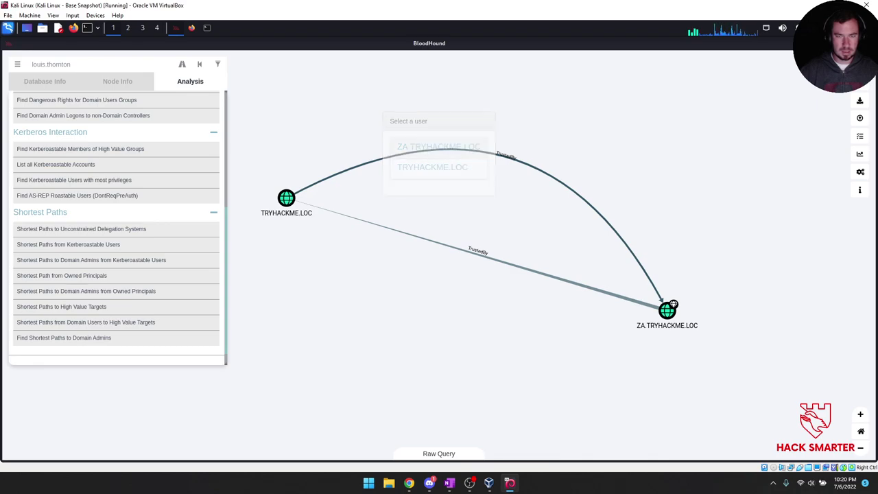
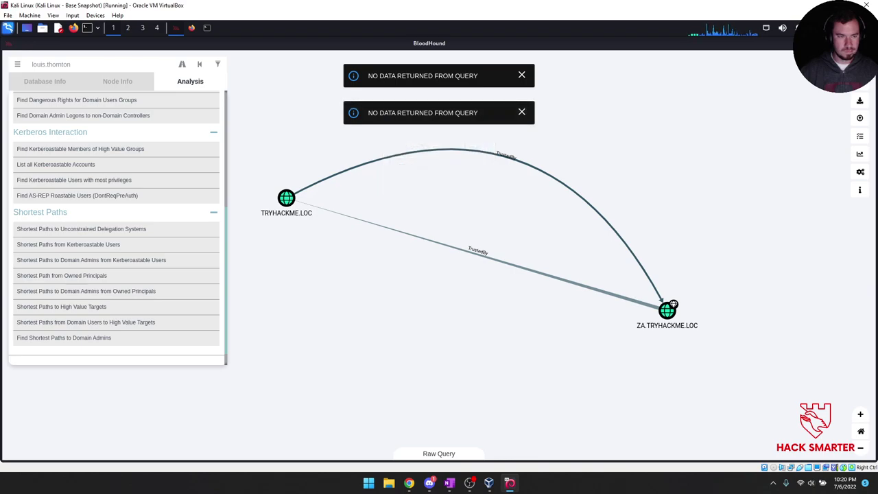
Return to the top of the Analysis panel and switch to the Node Info view
{"action": "scroll", "coordinate": [117, 226], "scroll_direction": "down", "scroll_amount": 2}
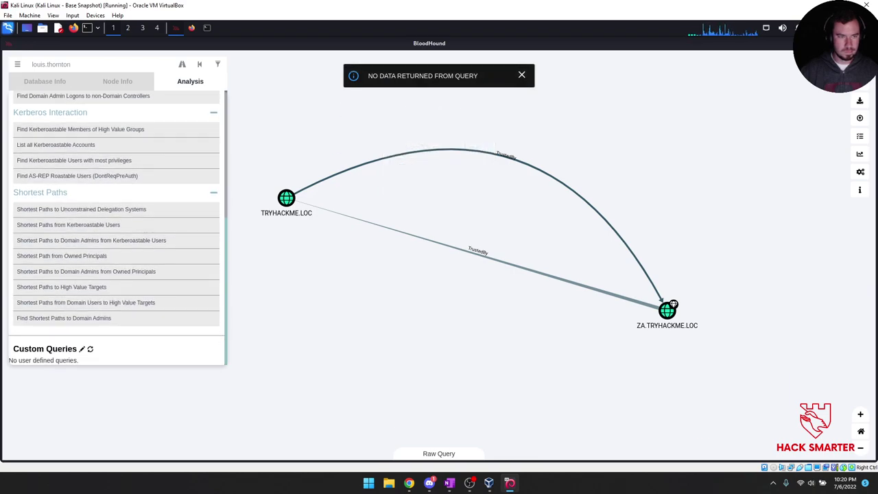
{"action": "scroll", "coordinate": [117, 226], "scroll_direction": "up", "scroll_amount": 5}
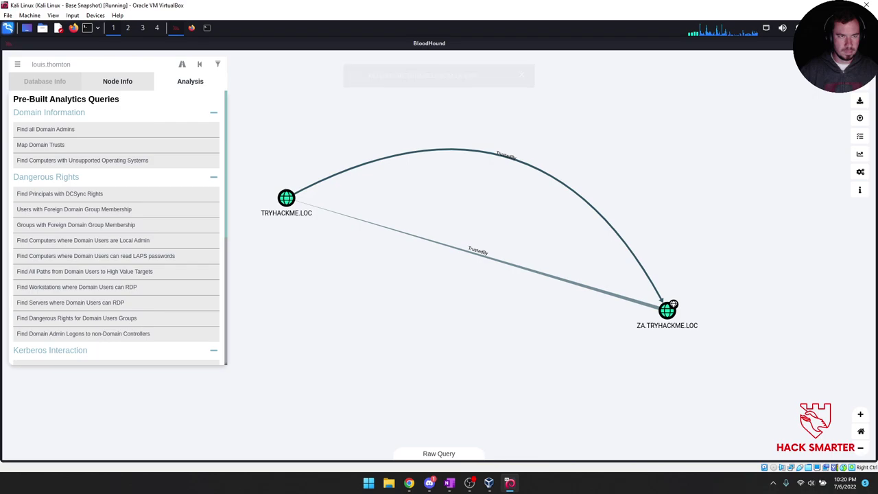
{"action": "left_click", "coordinate": [117, 81]}
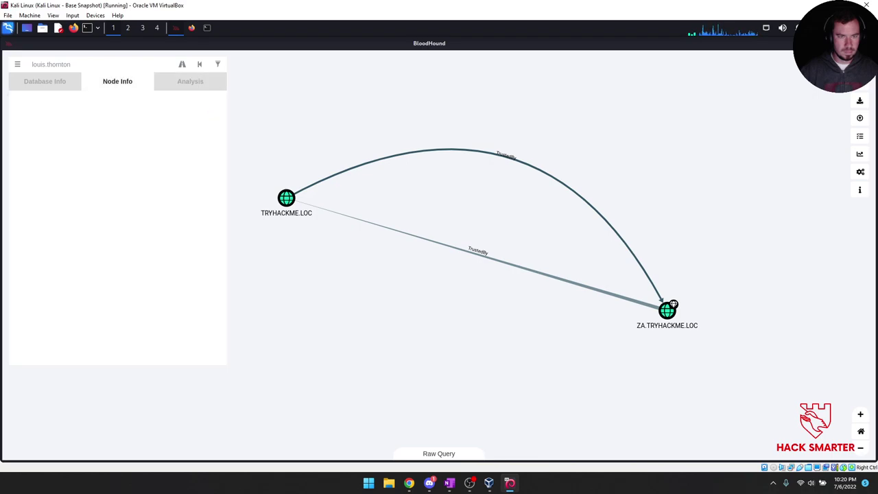
Review the TRYHACKME.LOC node details, clear the node search, and return to the pre-built analytics queries
{"action": "left_click", "coordinate": [286, 198]}
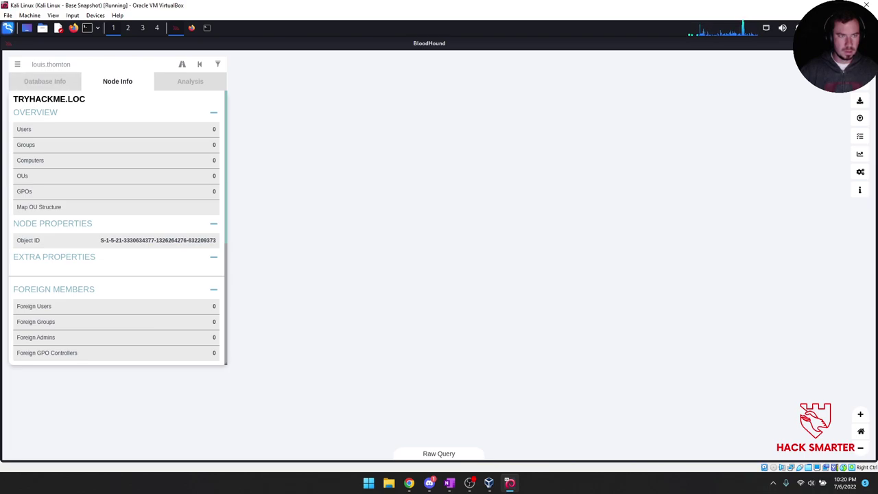
{"action": "key", "text": "ctrl+a"}
{"action": "key", "text": "BackSpace"}
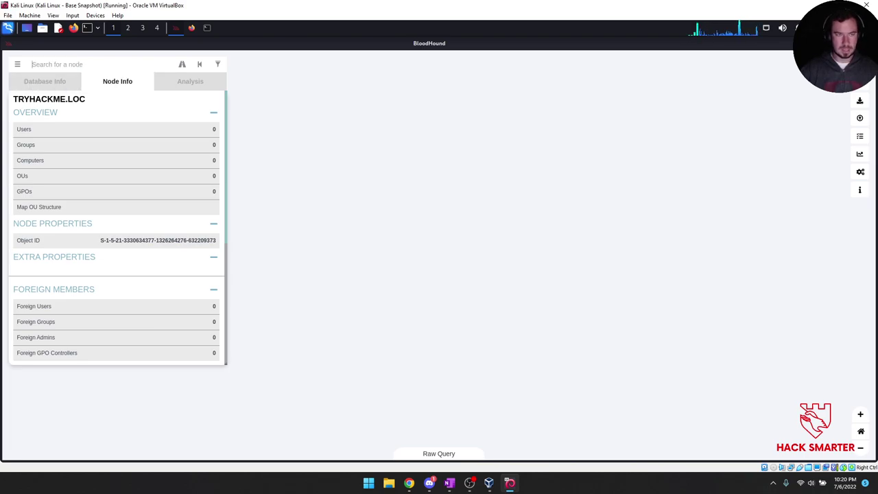
{"action": "left_click", "coordinate": [190, 81]}
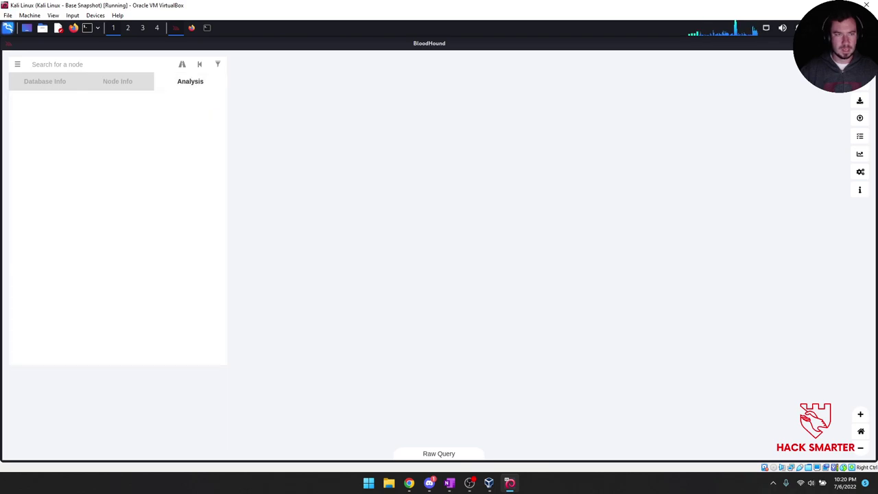
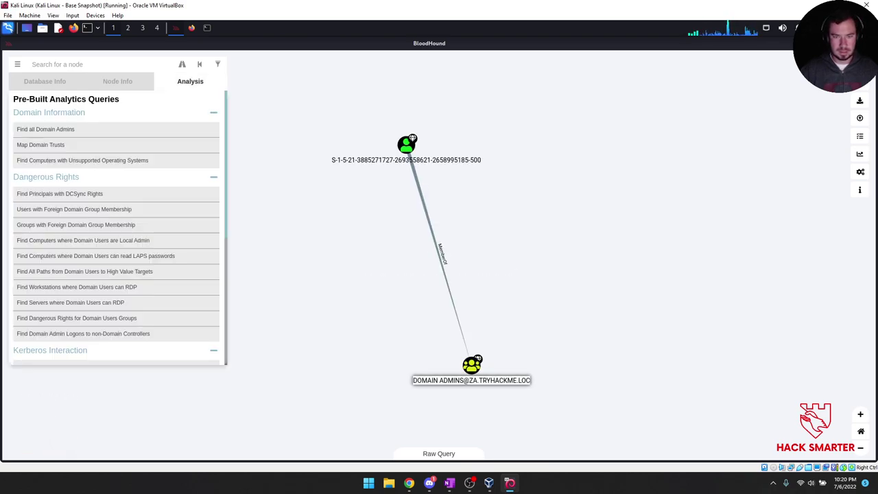
Check the Database Info statistics, then scroll through the TRYHACKME.LOC domain's Node Info details
{"action": "left_click", "coordinate": [117, 81]}
{"action": "left_click", "coordinate": [45, 81]}
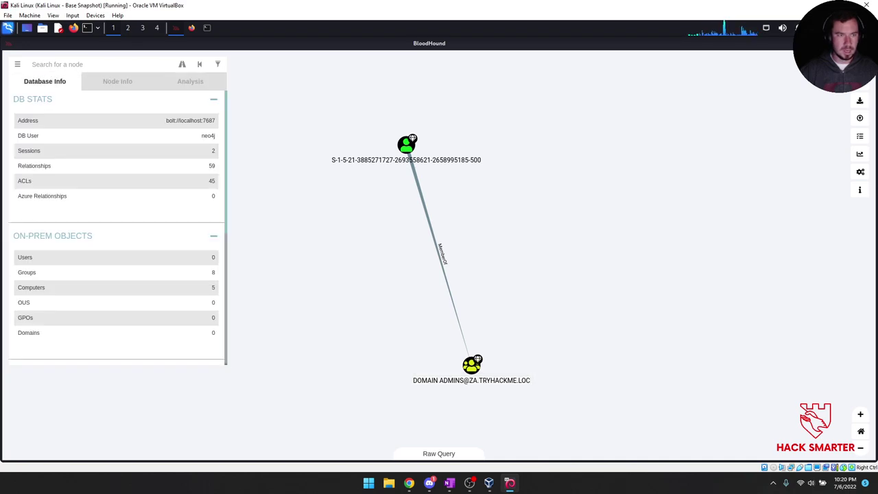
{"action": "left_click", "coordinate": [117, 81]}
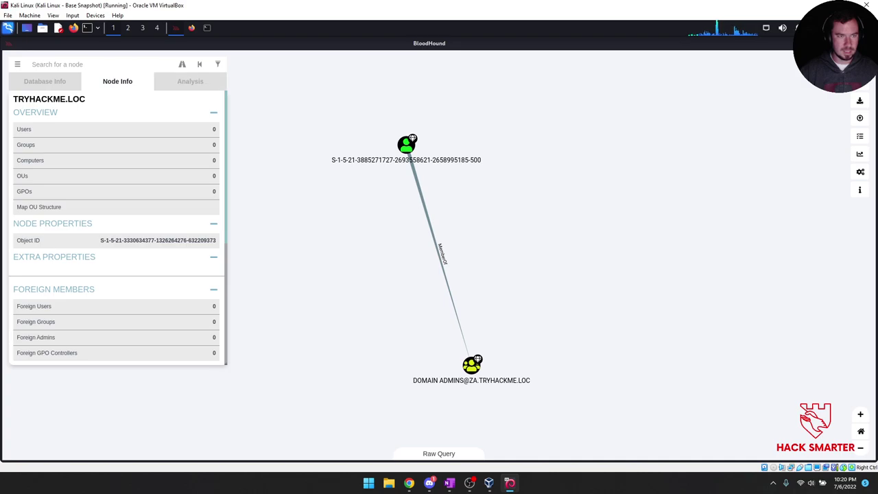
{"action": "scroll", "coordinate": [118, 226], "scroll_direction": "down", "scroll_amount": 1}
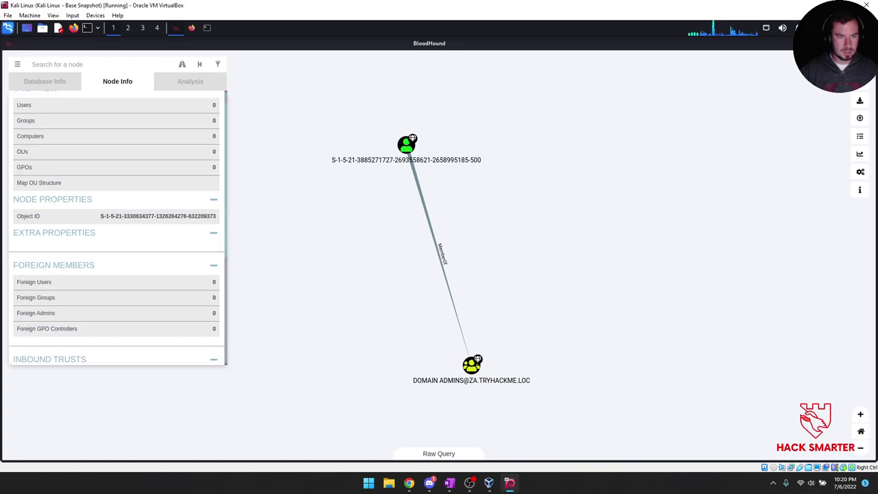
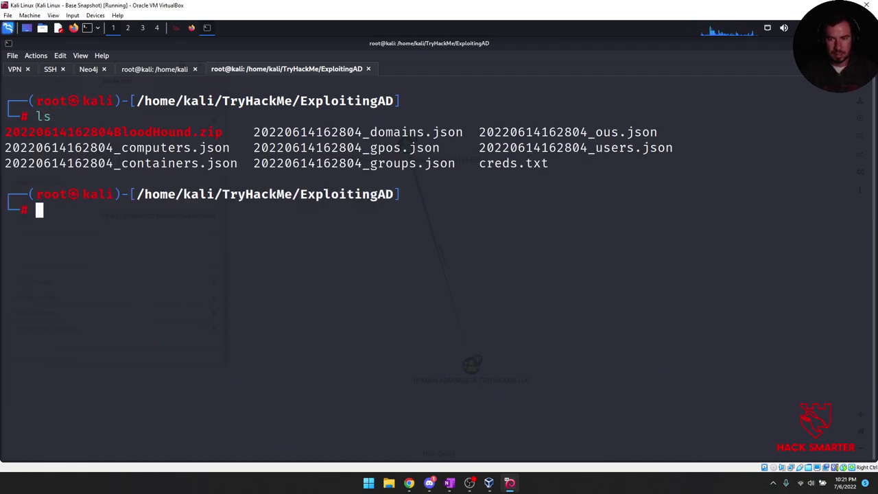
{"action": "type", "text": "gedit 202"}
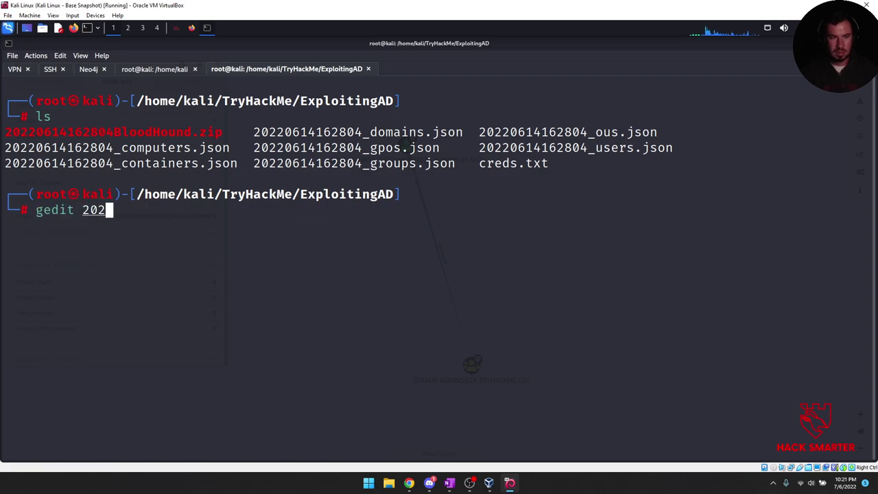
{"action": "key", "text": "Tab"}
{"action": "type", "text": "_user"}
{"action": "key", "text": "Tab"}
{"action": "key", "text": "Return"}
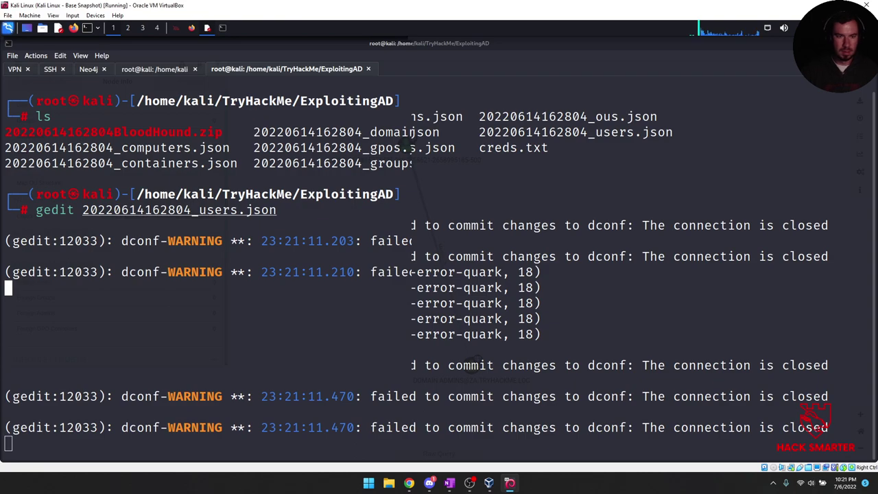
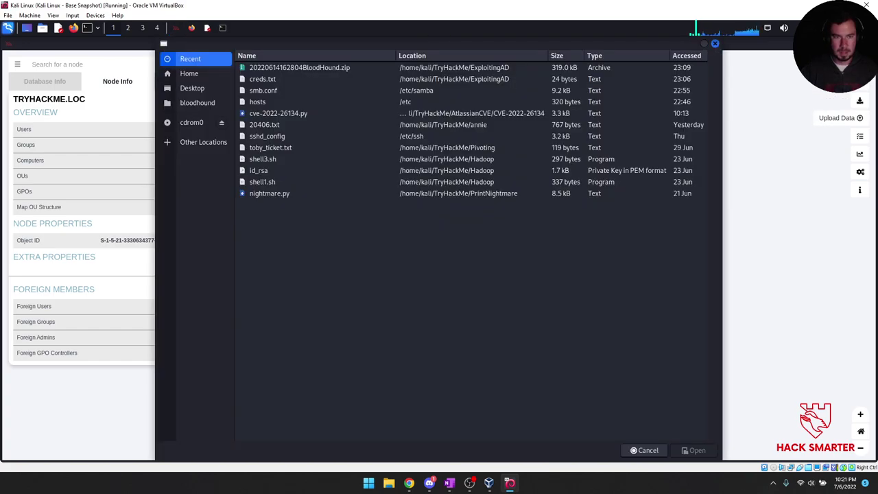
Browse the file chooser from Home up to / and into /home, then close it so the groups and OUs JSON uploads finish
{"action": "left_click", "coordinate": [188, 73]}
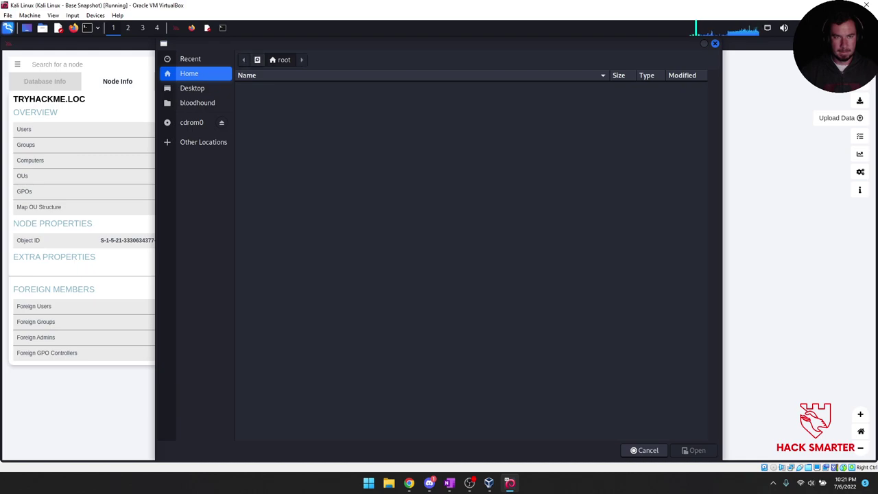
{"action": "left_click", "coordinate": [257, 59]}
{"action": "left_click", "coordinate": [258, 132]}
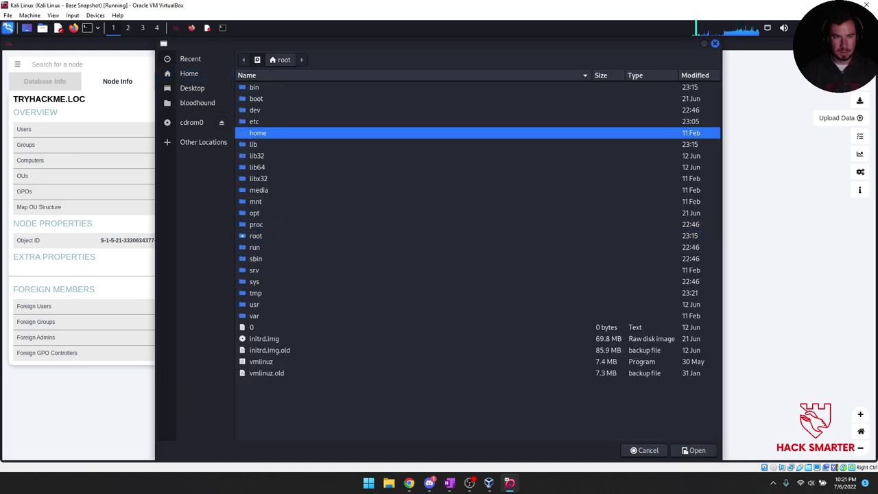
{"action": "key", "text": "Return"}
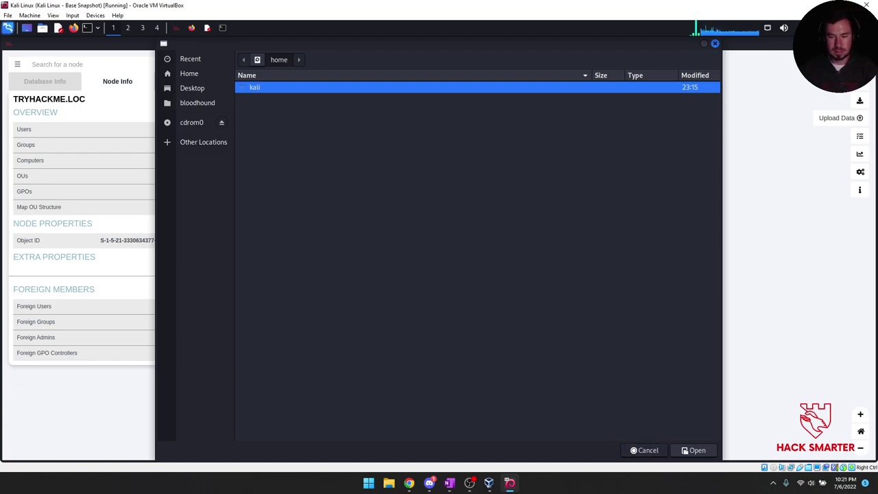
{"action": "left_click", "coordinate": [645, 450]}
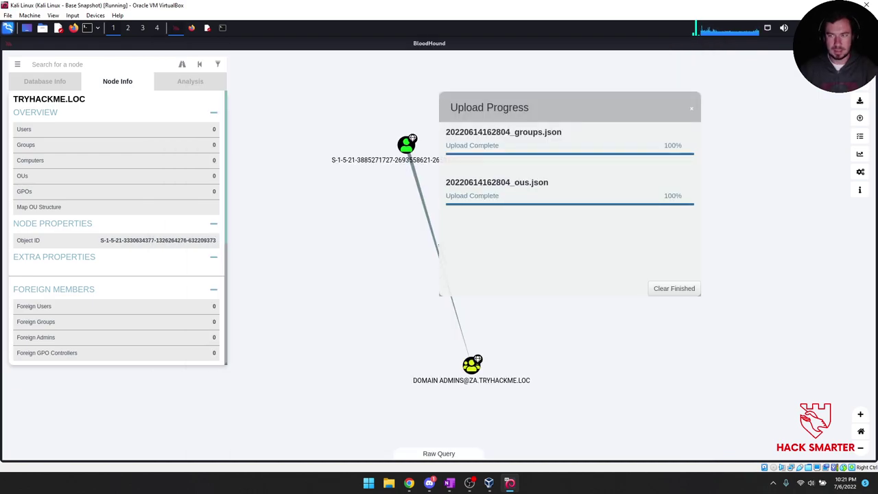
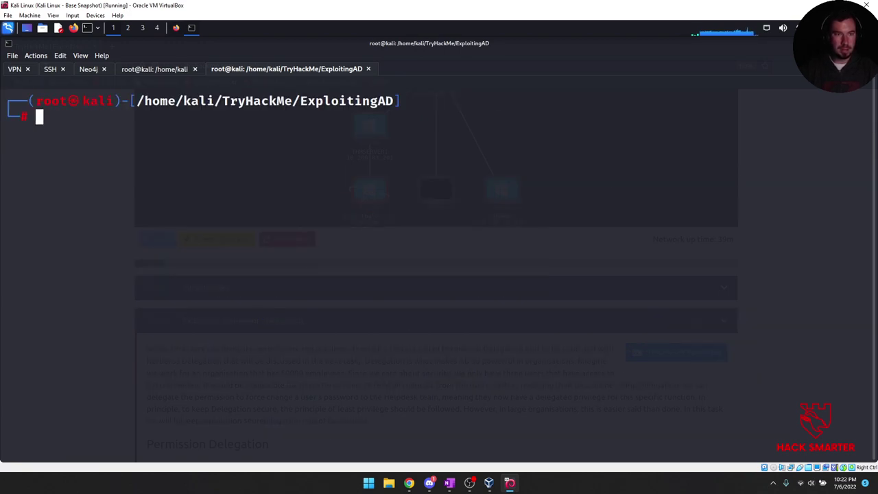
Check the BloodHound terminal tab, then list the files in the ExploitingAD folder
{"action": "key", "text": "ctrl+Page_Up"}
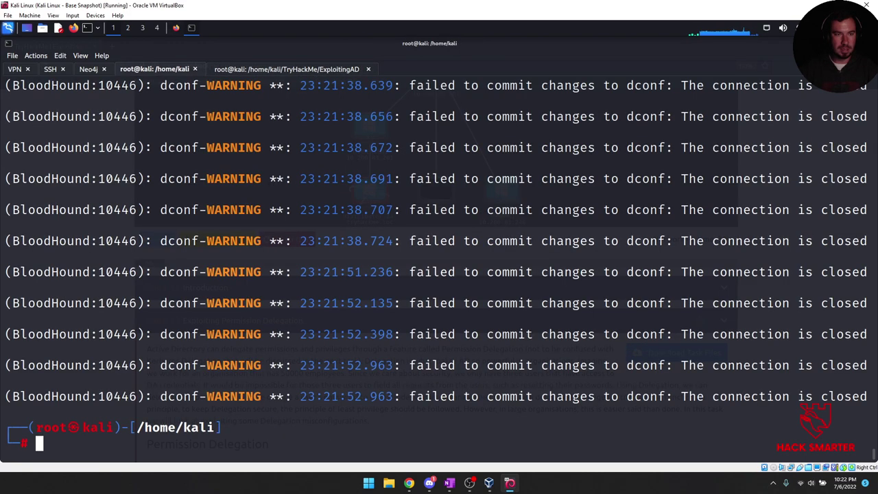
{"action": "key", "text": "ctrl+Page_Down"}
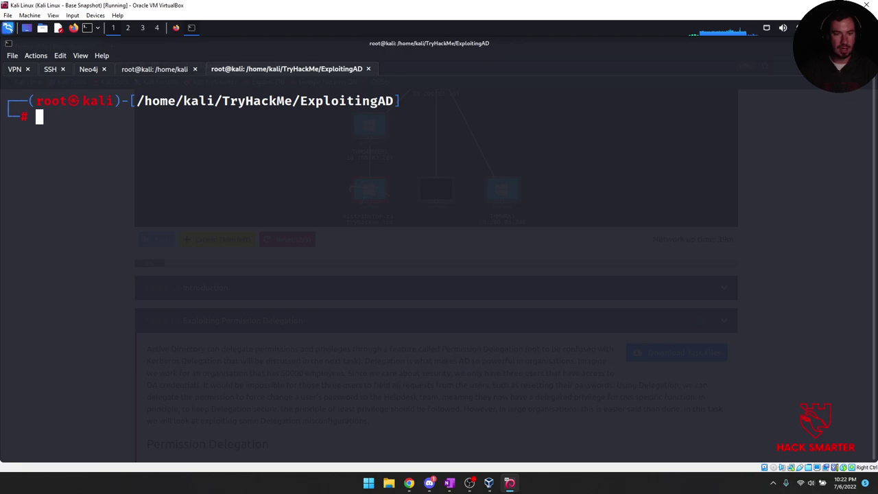
{"action": "type", "text": "ls"}
{"action": "key", "text": "Return"}
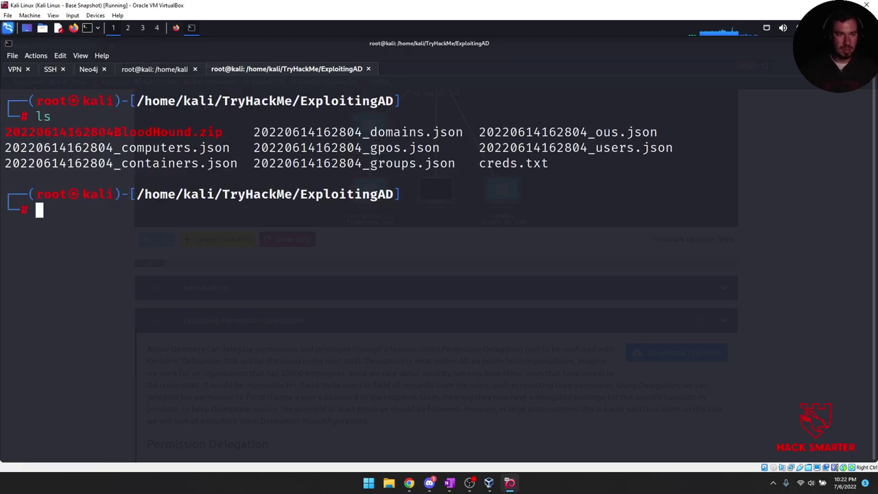
{"action": "type", "text": "rm 202"}
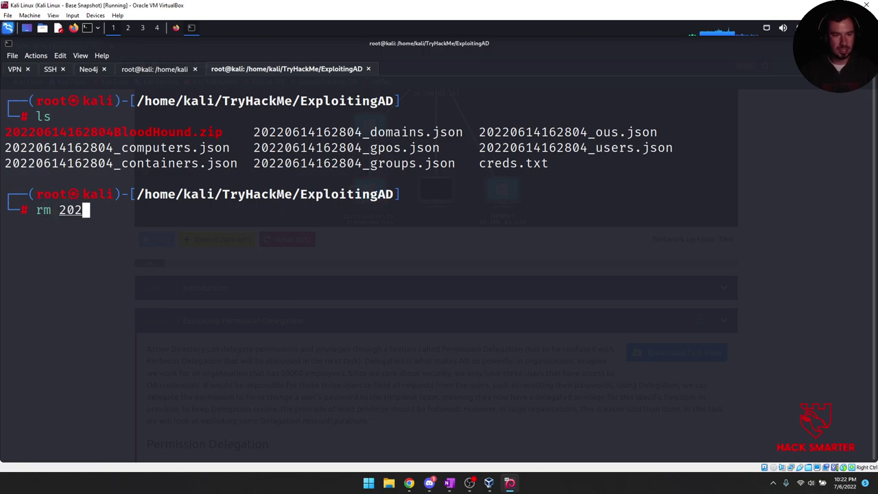
{"action": "key", "text": "Tab"}
{"action": "type", "text": "_"}
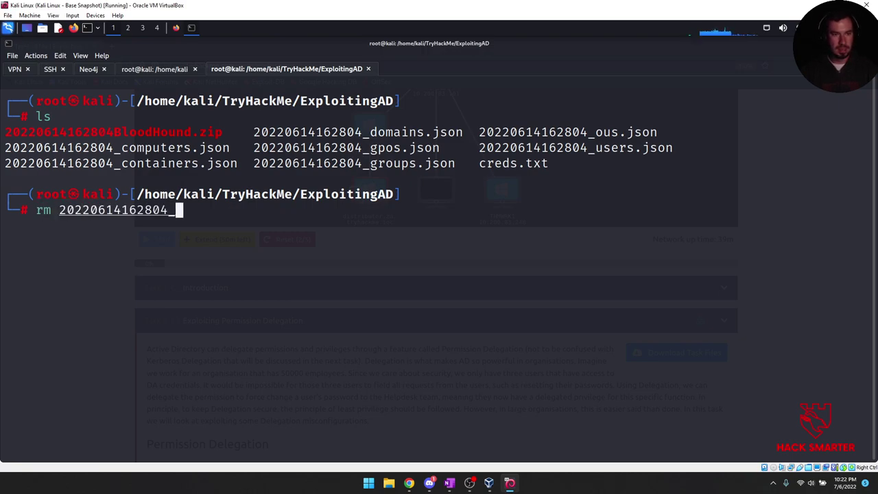
{"action": "type", "text": "*"}
{"action": "key", "text": "Return"}
{"action": "key", "text": "ctrl+l"}
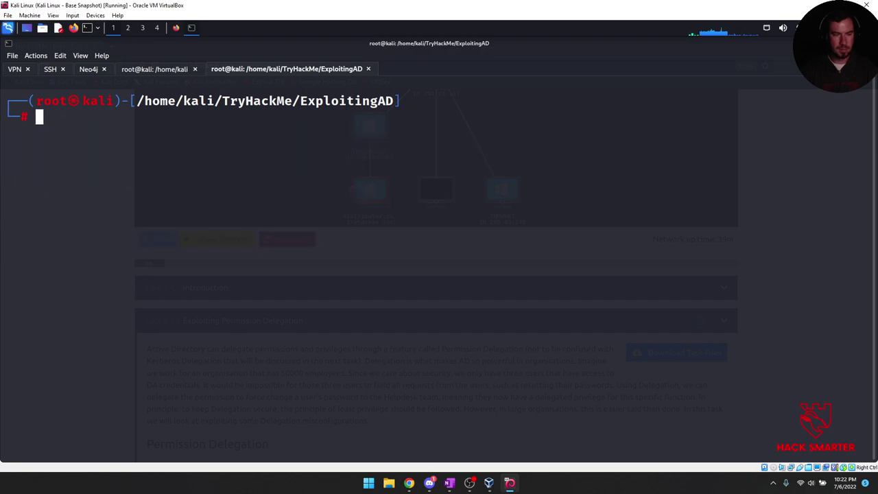
{"action": "type", "text": "ls"}
{"action": "key", "text": "Return"}
{"action": "key", "text": "alt+Tab"}
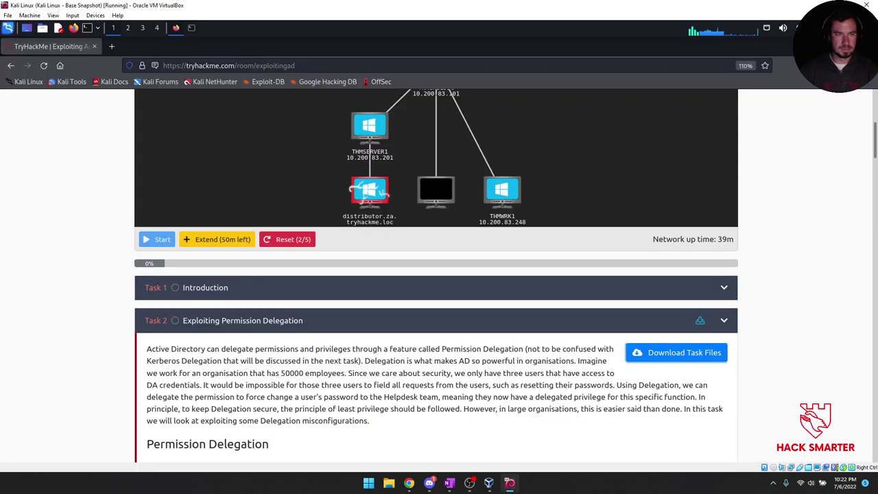
Open a new browser tab and load the google.com homepage
{"action": "key", "text": "ctrl+t"}
{"action": "type", "text": "blo"}
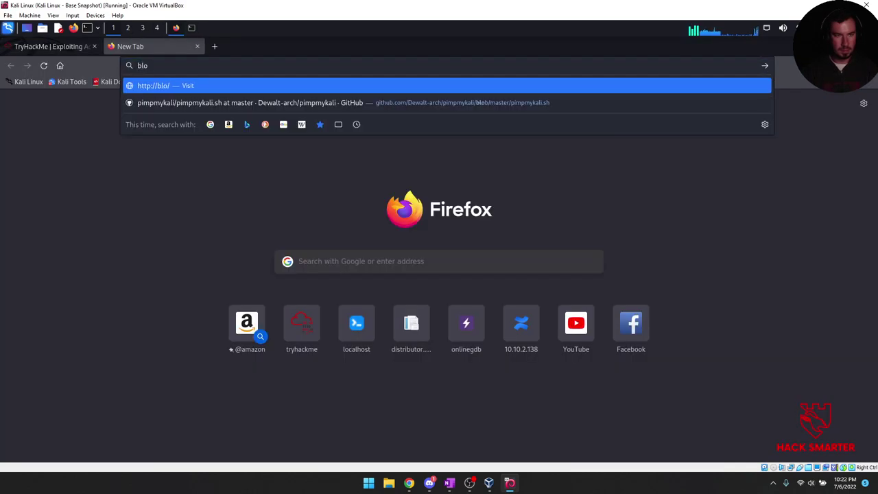
{"action": "type", "text": "odhound download"}
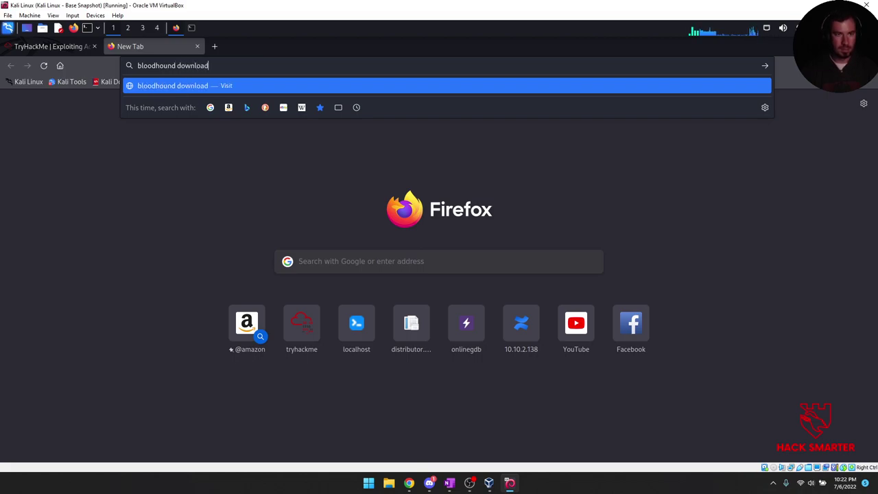
{"action": "key", "text": "Return"}
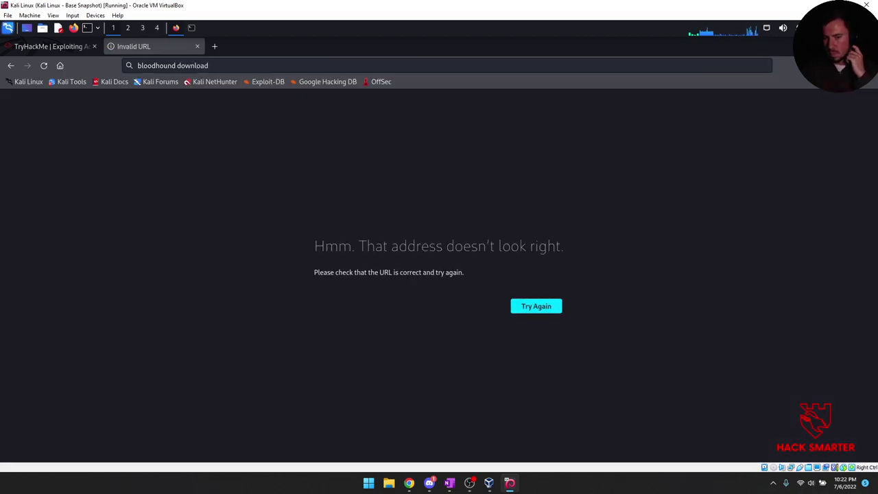
{"action": "key", "text": "ctrl+l"}
{"action": "type", "text": "google.com/"}
{"action": "key", "text": "Return"}
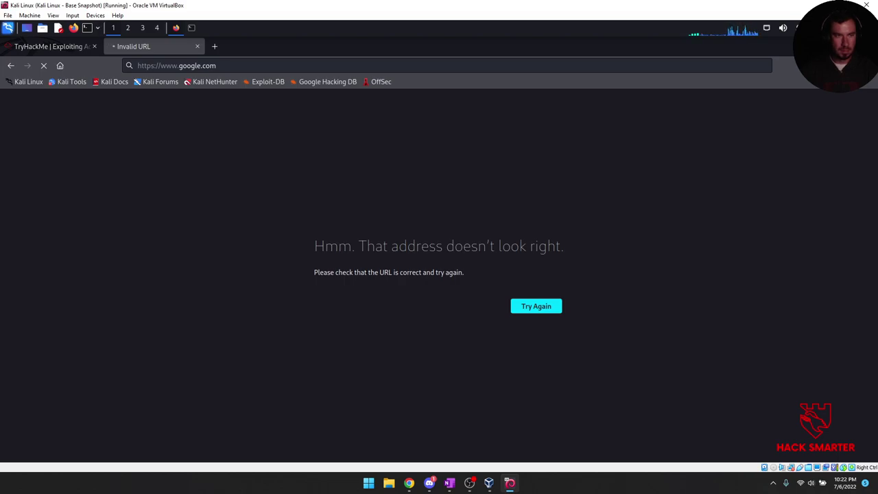
Search Google for 'bloodhound download'
{"action": "key", "text": "ctrl+Tab"}
{"action": "key", "text": "ctrl+Tab"}
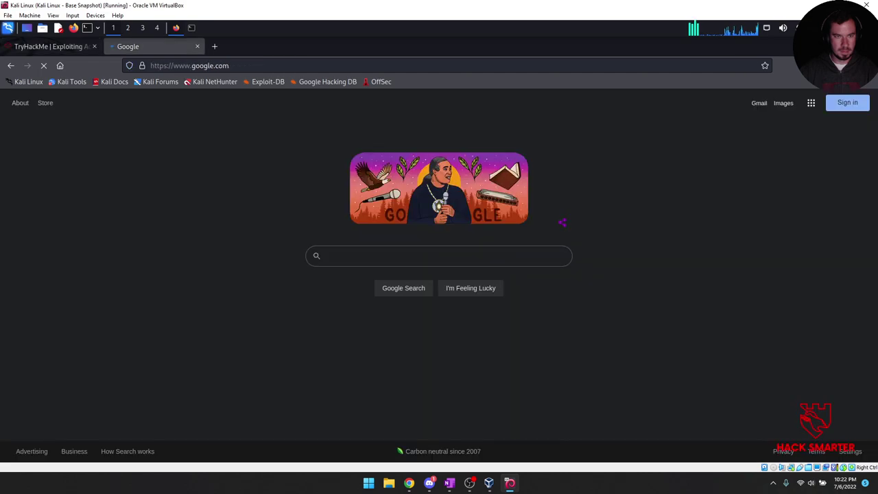
{"action": "type", "text": "bloodh"}
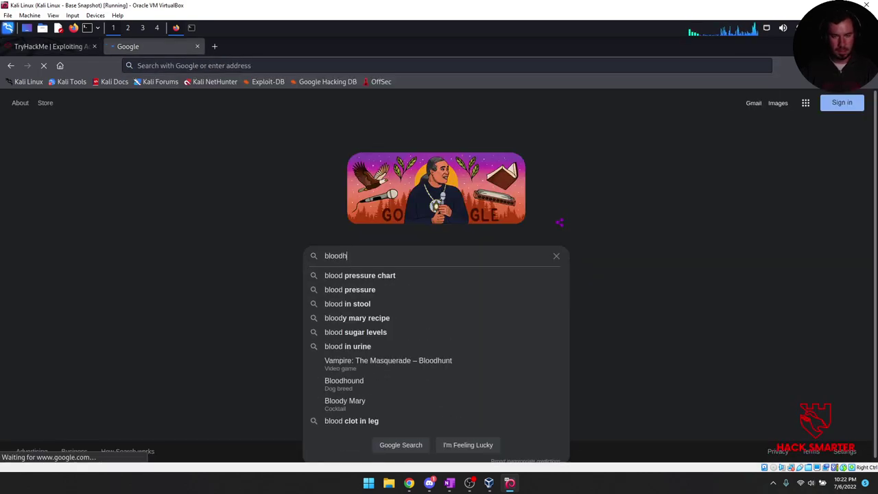
{"action": "type", "text": "ound download"}
{"action": "key", "text": "Return"}
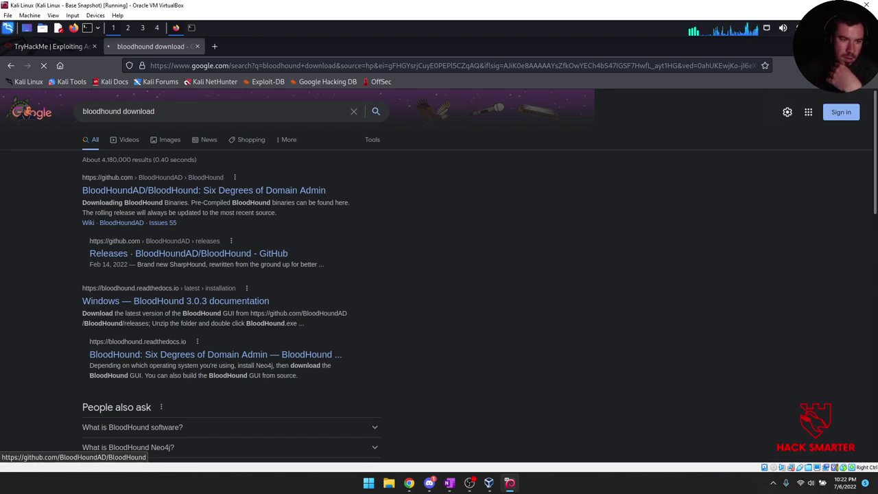
Open the BloodHoundAD/BloodHound GitHub result, then bring up the TryHackMe room in host Chrome
{"action": "left_click", "coordinate": [158, 190]}
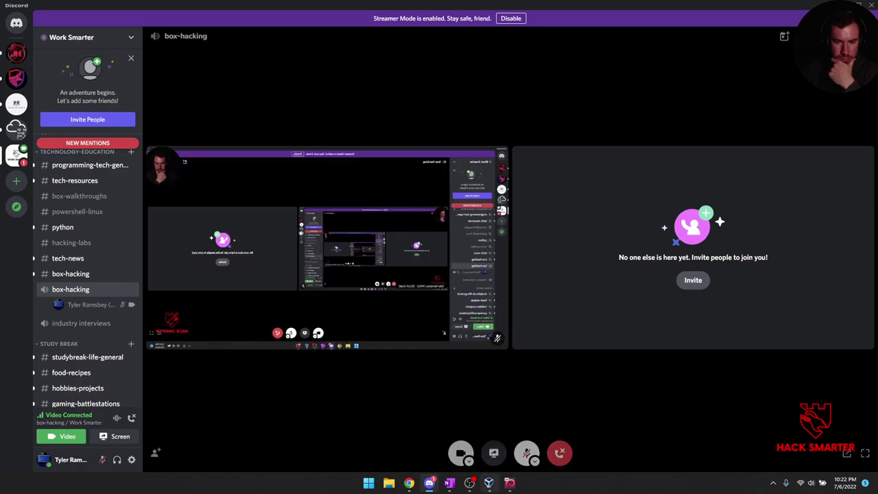
{"action": "mouse_move", "coordinate": [409, 482]}
{"action": "left_click", "coordinate": [415, 412]}
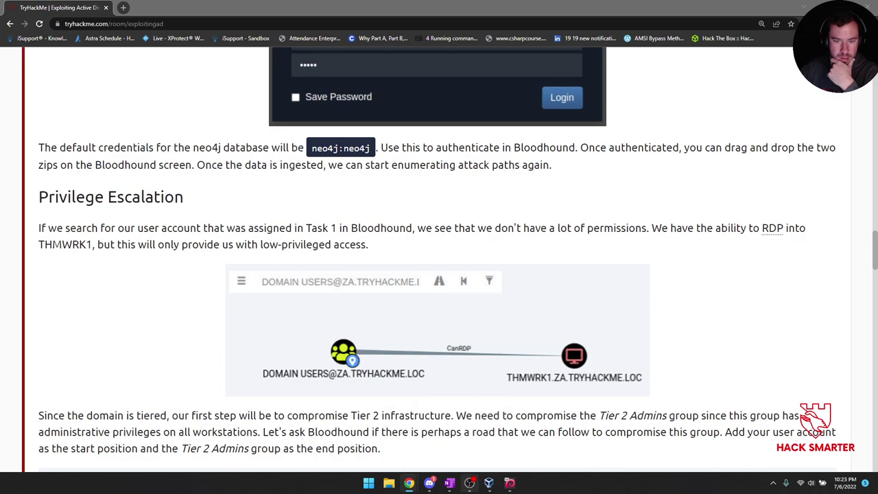
Scroll the TryHackMe room to the BloodHound login and default neo4j credentials note
{"action": "left_click", "coordinate": [409, 483]}
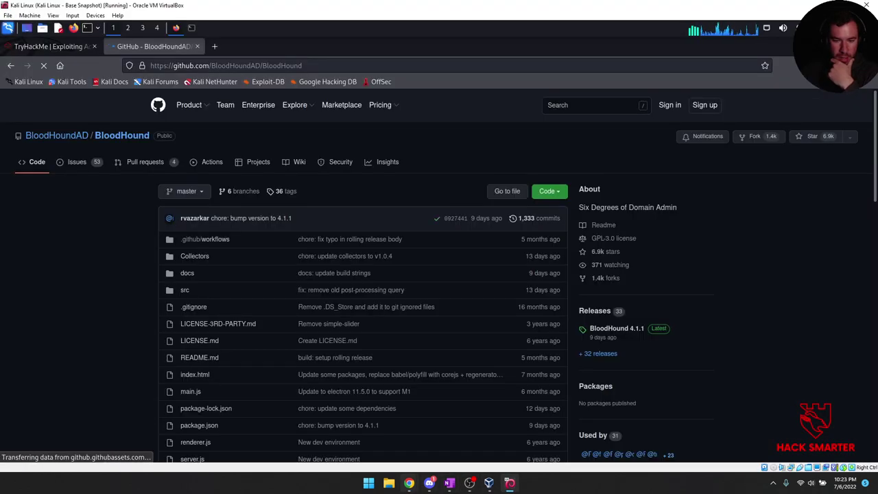
{"action": "mouse_move", "coordinate": [409, 483]}
{"action": "left_click", "coordinate": [458, 432]}
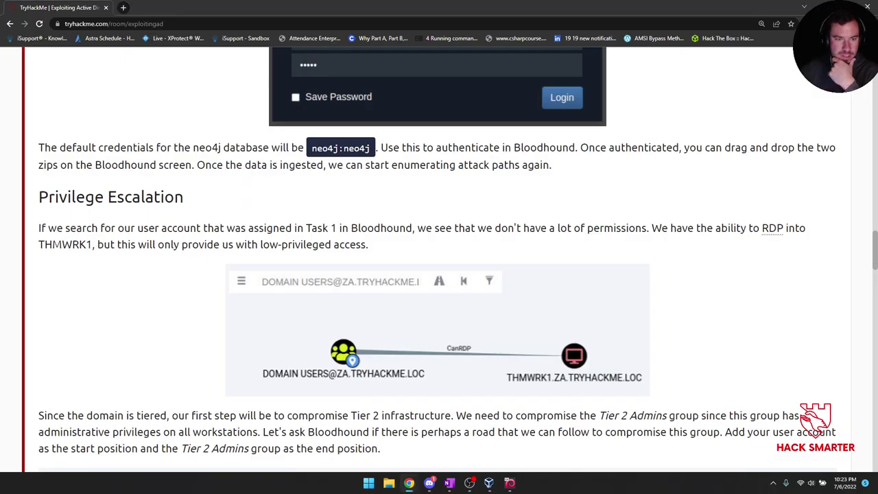
{"action": "scroll", "coordinate": [439, 261], "scroll_direction": "up", "scroll_amount": 7}
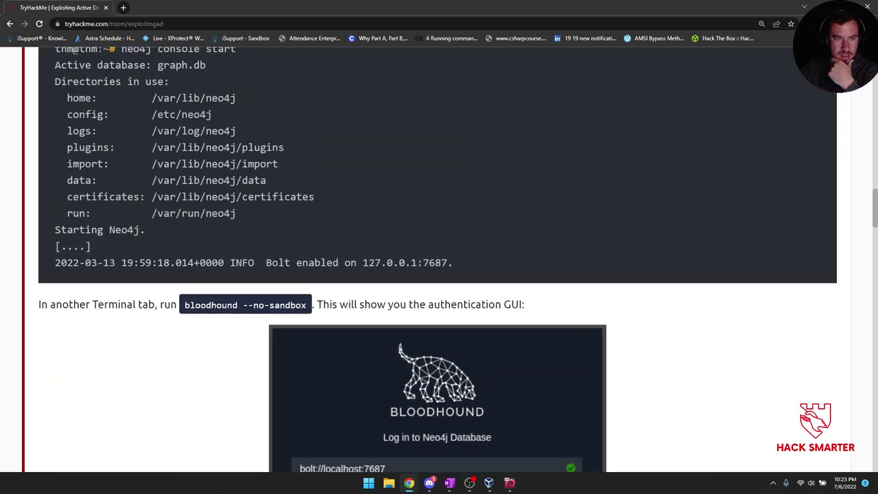
{"action": "scroll", "coordinate": [439, 261], "scroll_direction": "up", "scroll_amount": 3}
{"action": "scroll", "coordinate": [439, 261], "scroll_direction": "down", "scroll_amount": 2}
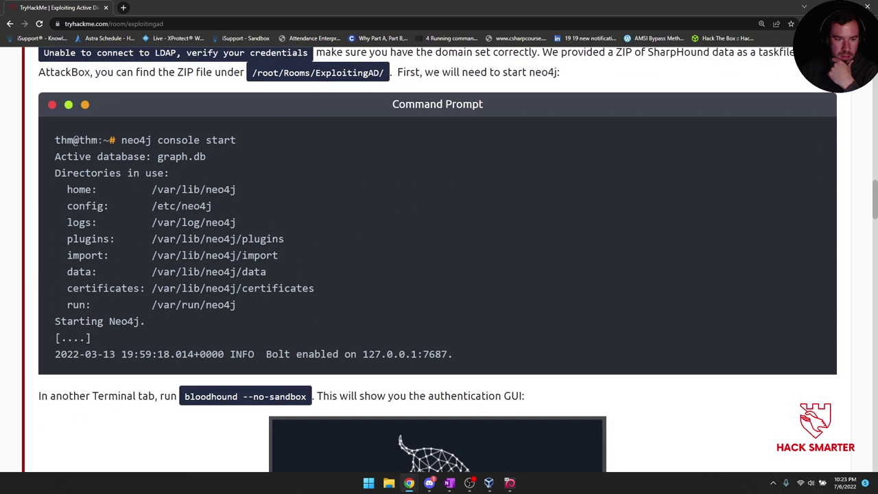
{"action": "scroll", "coordinate": [439, 260], "scroll_direction": "down", "scroll_amount": 3}
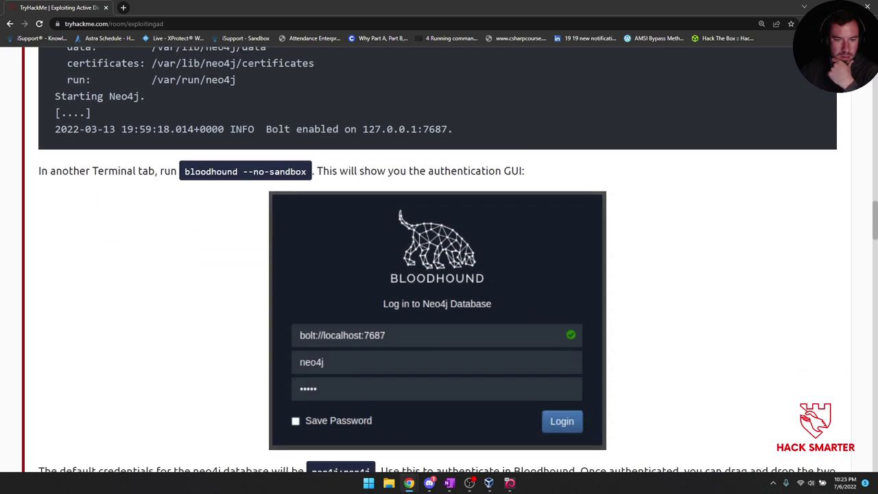
{"action": "scroll", "coordinate": [439, 260], "scroll_direction": "up", "scroll_amount": 4}
{"action": "scroll", "coordinate": [438, 261], "scroll_direction": "down", "scroll_amount": 6}
{"action": "scroll", "coordinate": [438, 261], "scroll_direction": "down", "scroll_amount": 1}
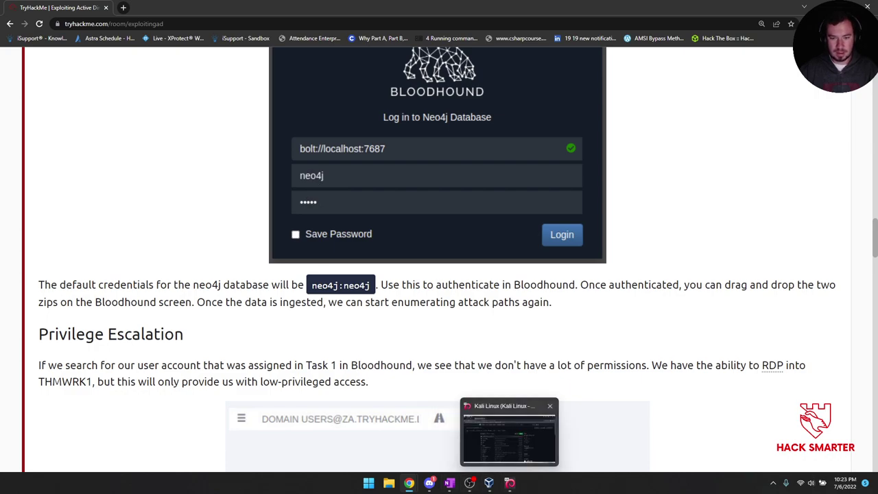
Back in the Kali GitHub page, follow the README's 'here' link to the pre-compiled releases
{"action": "left_click", "coordinate": [509, 483]}
{"action": "scroll", "coordinate": [439, 274], "scroll_direction": "down", "scroll_amount": 5}
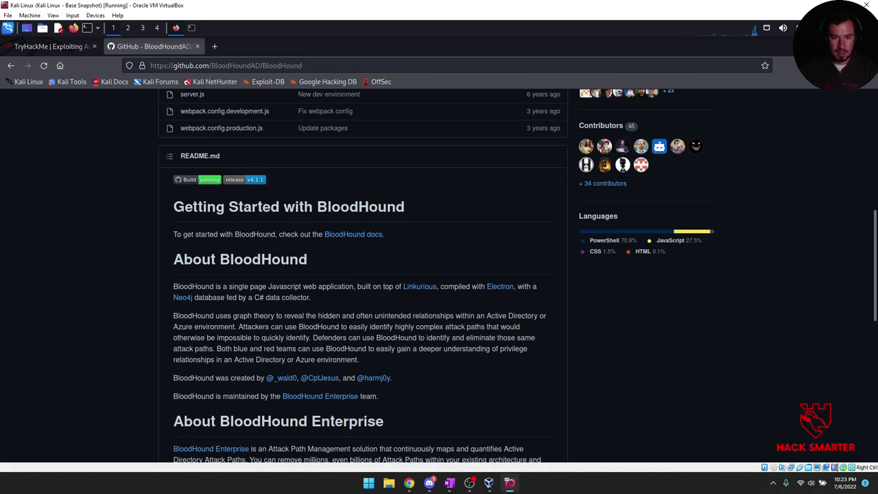
{"action": "scroll", "coordinate": [439, 275], "scroll_direction": "down", "scroll_amount": 3}
{"action": "scroll", "coordinate": [439, 274], "scroll_direction": "down", "scroll_amount": 2}
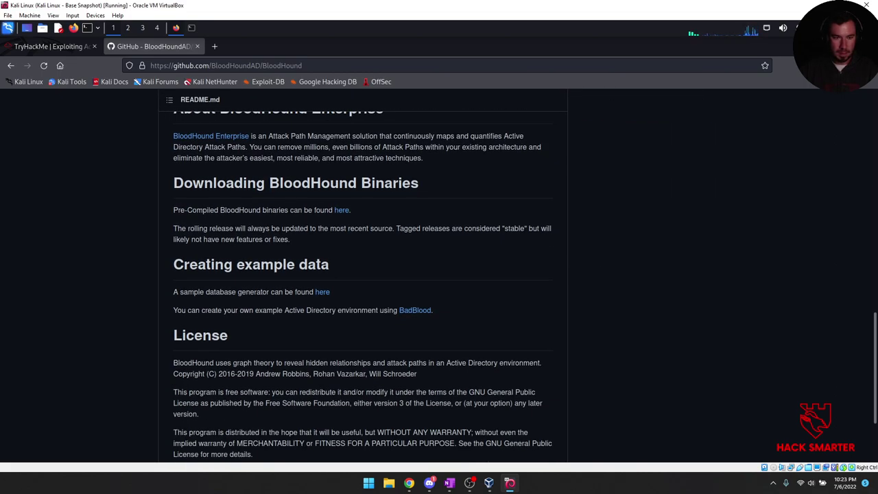
{"action": "left_click", "coordinate": [341, 210]}
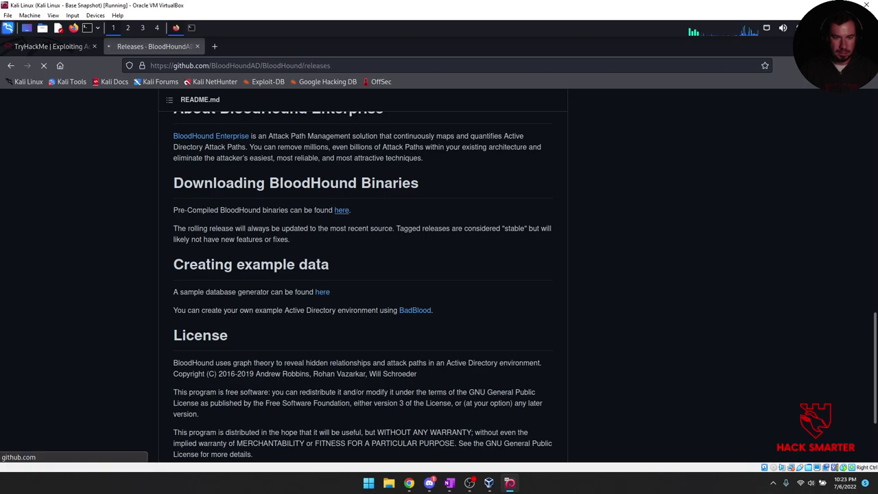
Expand the BloodHound 4.0.1 release assets, showing BloodHound-linux-x64.zip at 97.7 MB
{"action": "scroll", "coordinate": [439, 275], "scroll_direction": "down", "scroll_amount": 3}
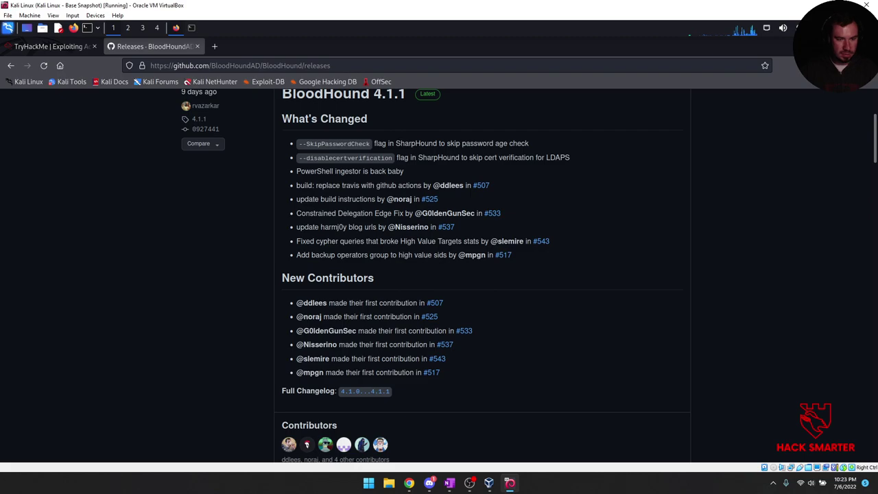
{"action": "scroll", "coordinate": [343, 275], "scroll_direction": "down", "scroll_amount": 4}
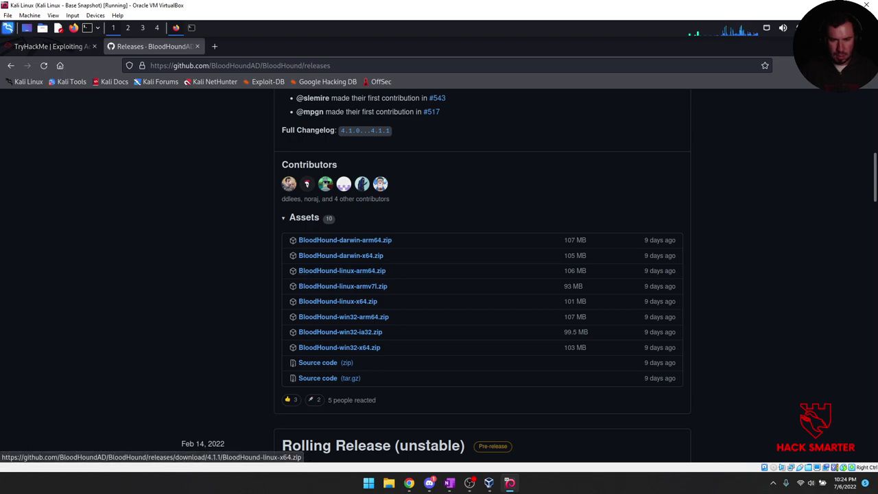
{"action": "scroll", "coordinate": [343, 286], "scroll_direction": "down", "scroll_amount": 6}
{"action": "scroll", "coordinate": [436, 277], "scroll_direction": "down", "scroll_amount": 10}
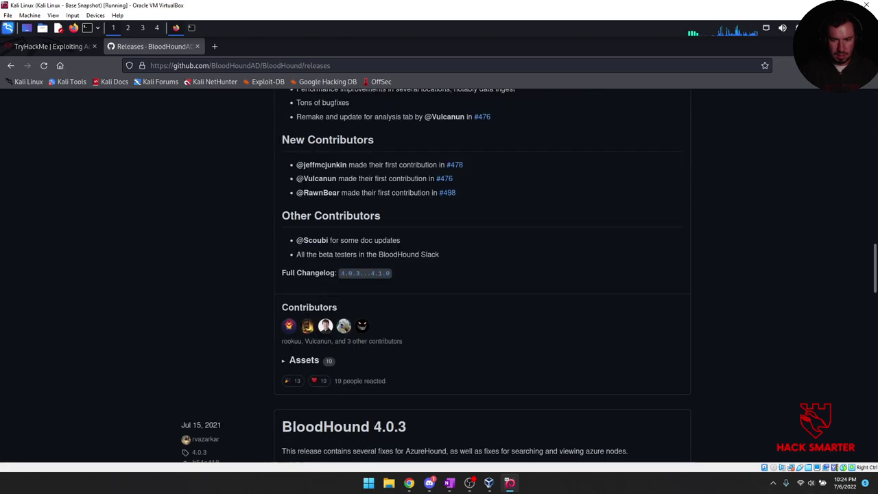
{"action": "scroll", "coordinate": [482, 278], "scroll_direction": "down", "scroll_amount": 1}
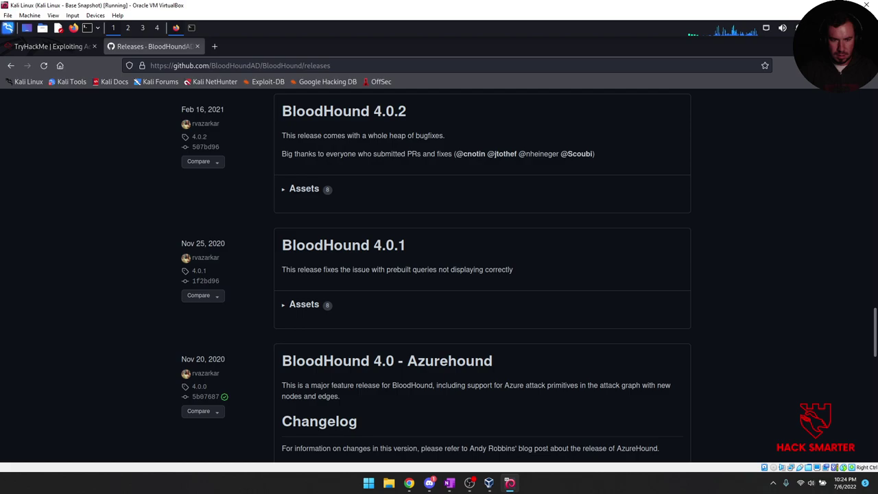
{"action": "left_click", "coordinate": [304, 304]}
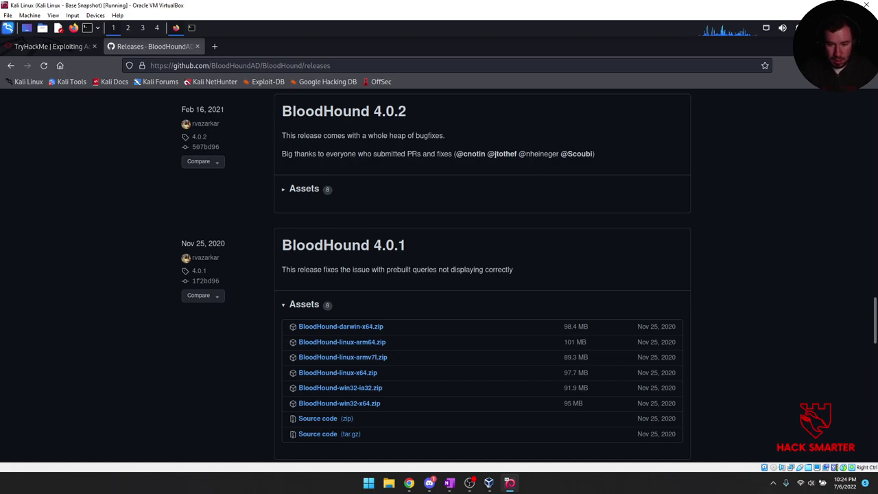
{"action": "scroll", "coordinate": [439, 275], "scroll_direction": "down", "scroll_amount": 1}
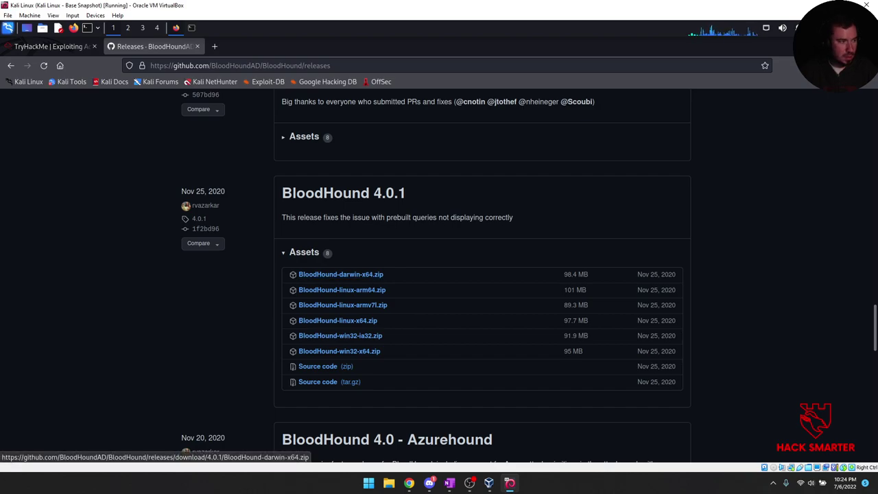
{"action": "left_click", "coordinate": [409, 483]}
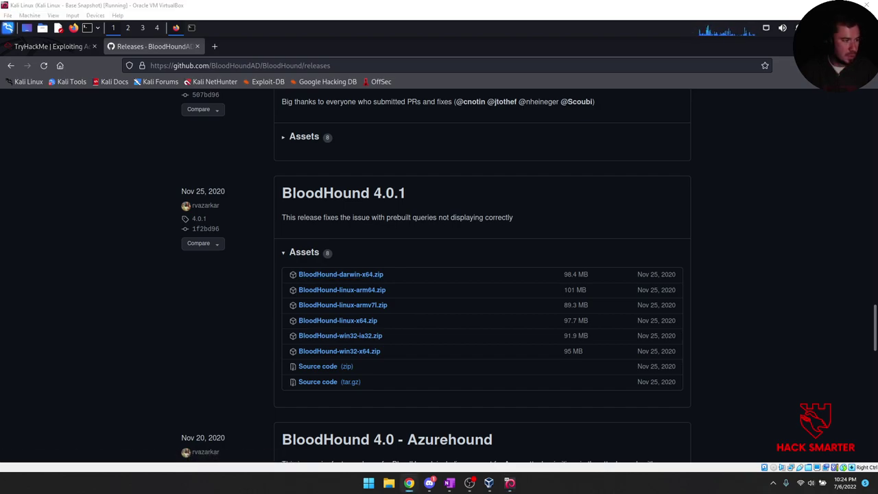
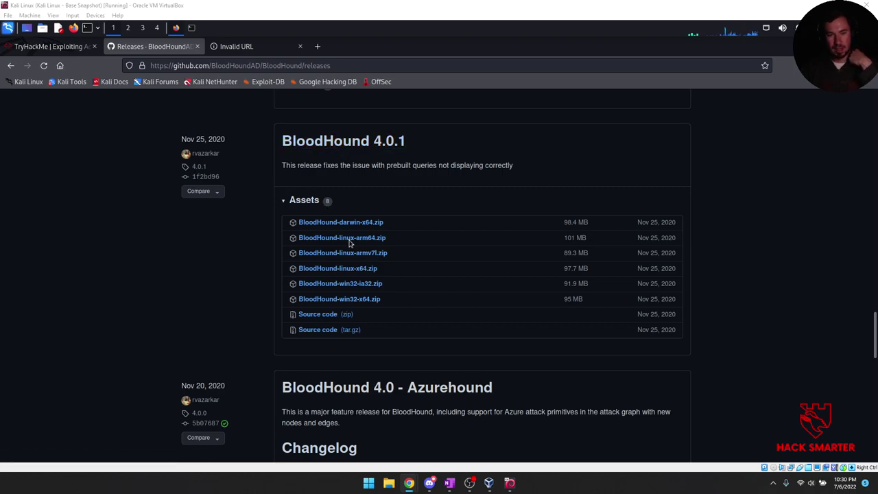
Save the BloodHound-linux-x64.zip asset from the 4.0.1 release to disk
{"action": "left_click", "coordinate": [364, 272]}
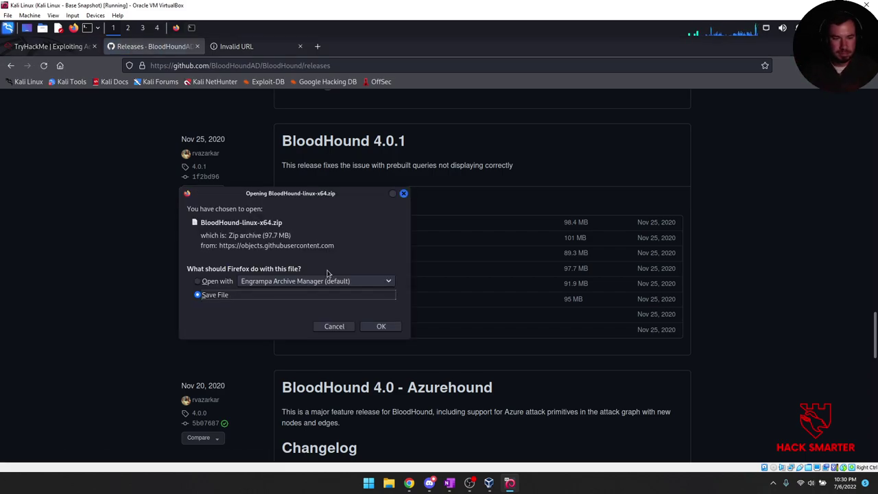
{"action": "left_click", "coordinate": [383, 326]}
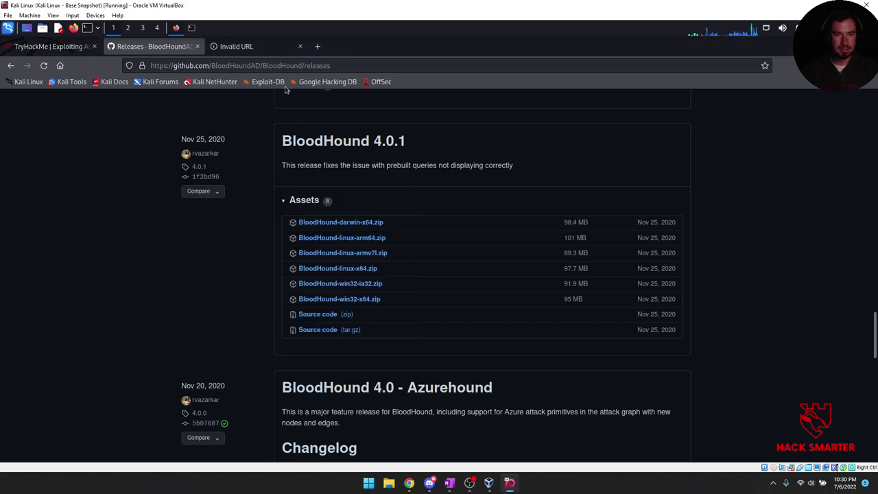
{"action": "left_click", "coordinate": [192, 29]}
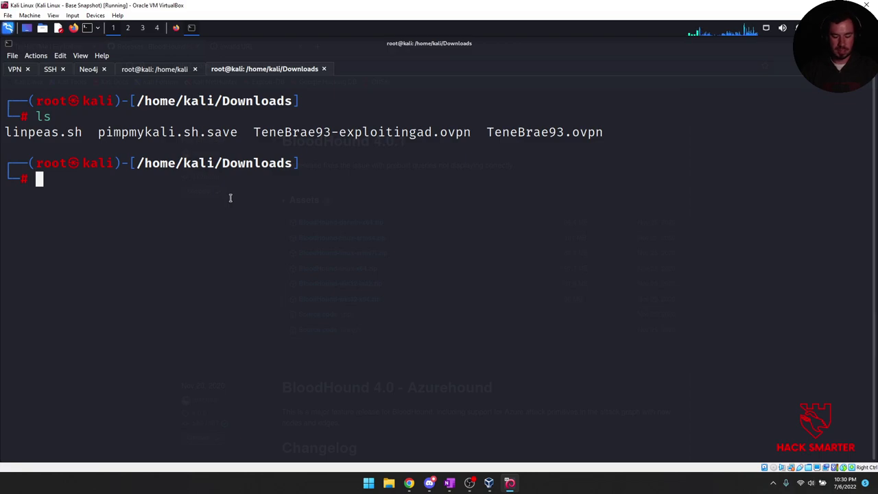
Run ls twice in Downloads until BloodHound-linux-x64.zip shows without its .part file
{"action": "type", "text": "ls"}
{"action": "key", "text": "Return"}
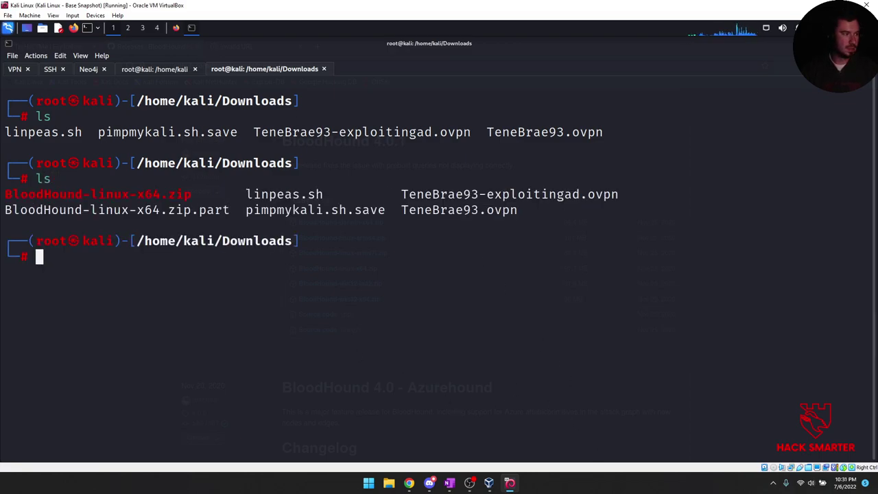
{"action": "left_click", "coordinate": [409, 483]}
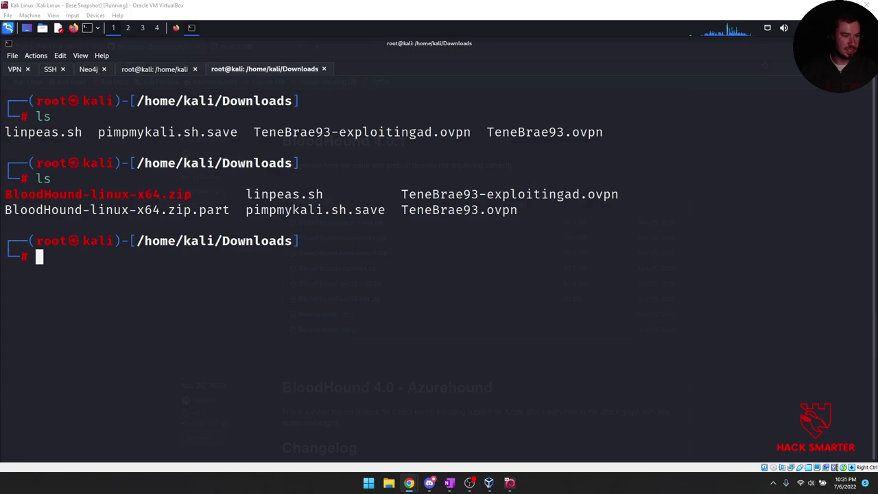
{"action": "left_click", "coordinate": [268, 274]}
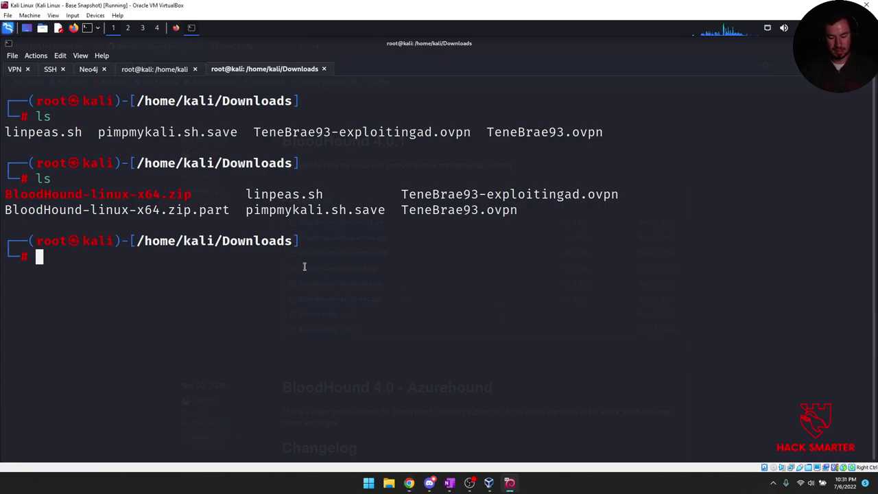
{"action": "type", "text": "ls"}
{"action": "key", "text": "Return"}
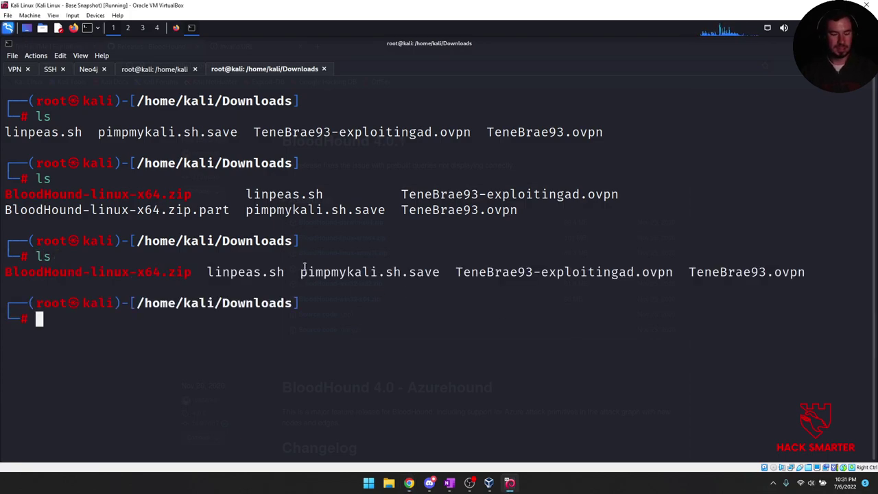
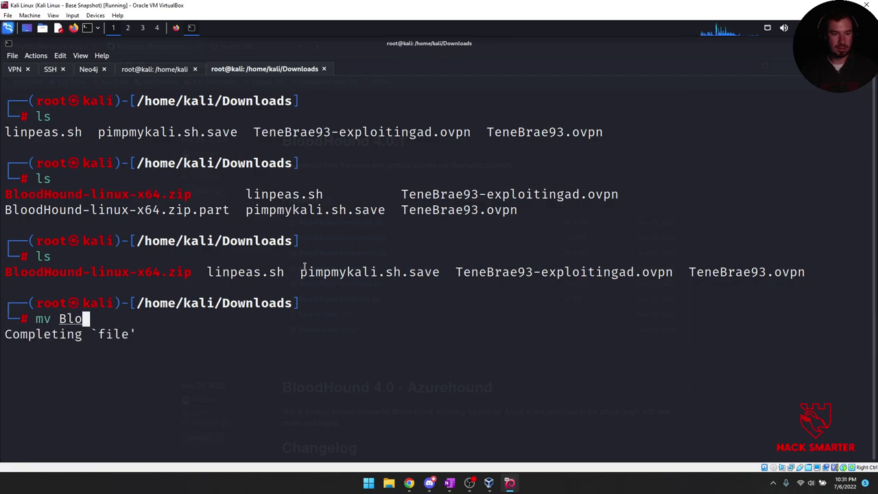
Move BloodHound-linux-x64.zip into /home/kali/TryHackMe/ExploitingAD
{"action": "type", "text": "mv Blo"}
{"action": "key", "text": "Tab"}
{"action": "type", "text": "hom"}
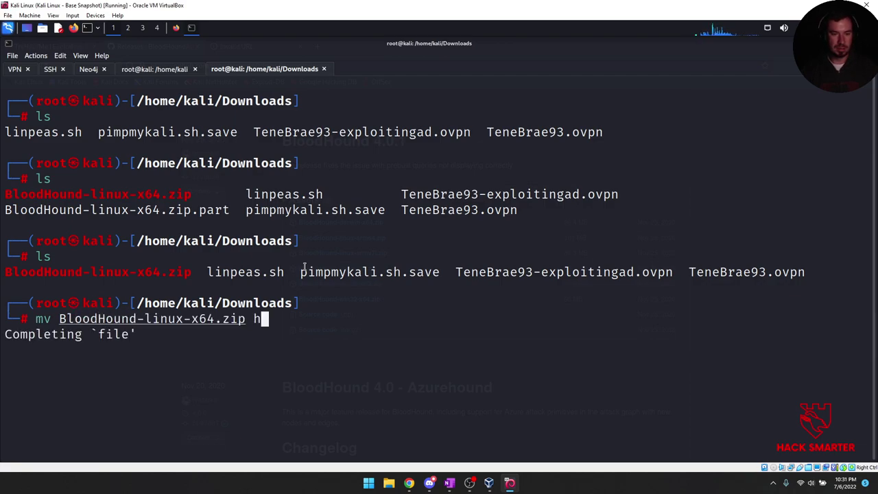
{"action": "key", "text": "BackSpace"}
{"action": "key", "text": "BackSpace"}
{"action": "key", "text": "BackSpace"}
{"action": "type", "text": "/home/kali/tr"}
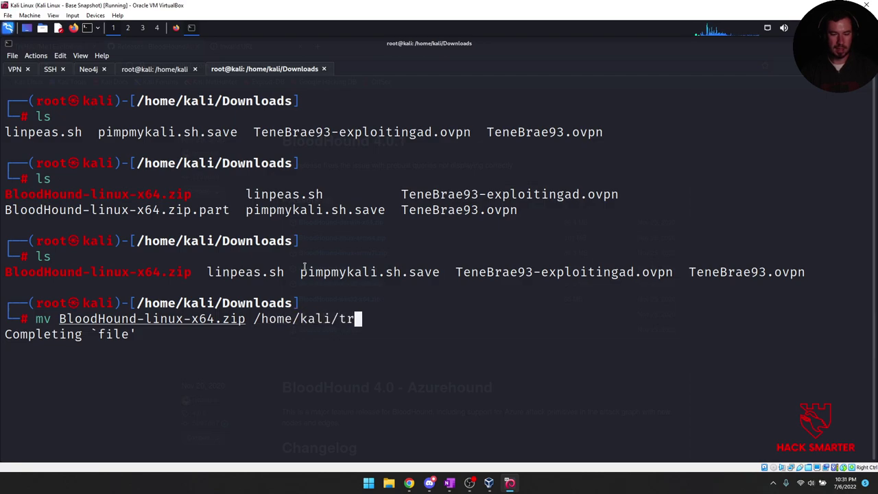
{"action": "key", "text": "Tab"}
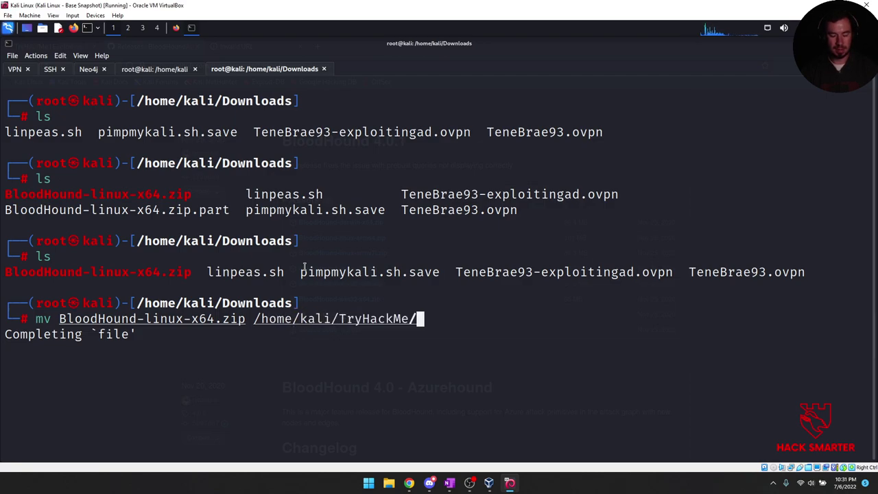
{"action": "type", "text": "Ex"}
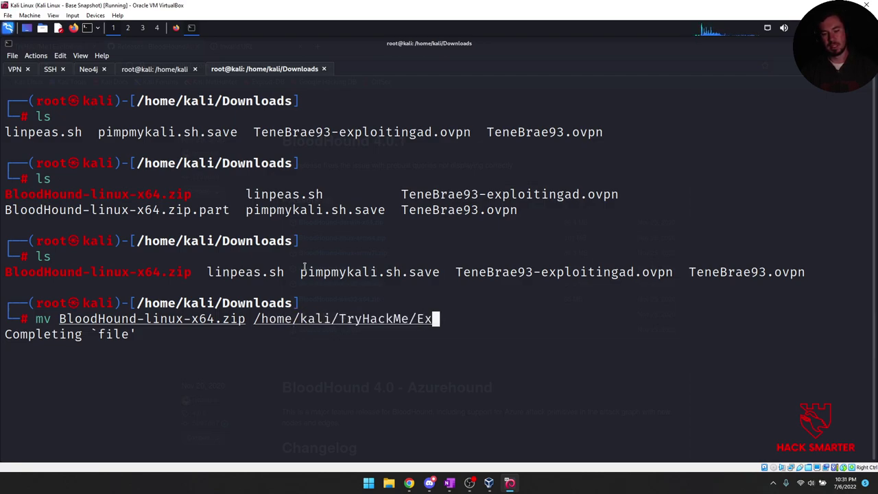
{"action": "key", "text": "Tab"}
{"action": "key", "text": "Return"}
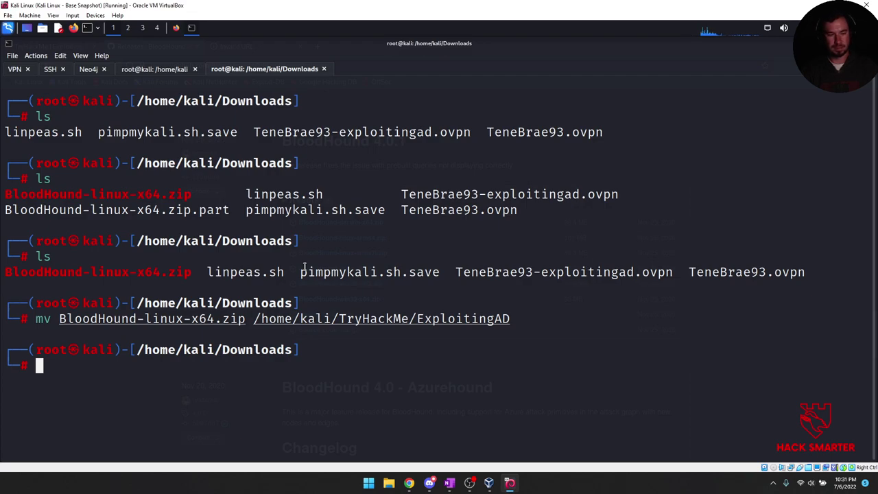
Change into the ExploitingAD folder, clear the screen and list its files
{"action": "type", "text": "cd /home/ka"}
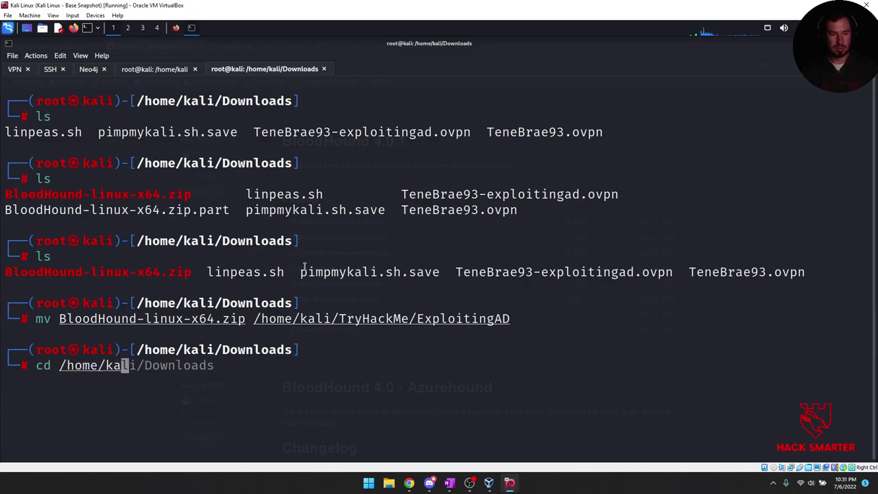
{"action": "type", "text": "li/T"}
{"action": "key", "text": "Tab"}
{"action": "type", "text": "ex"}
{"action": "key", "text": "Tab"}
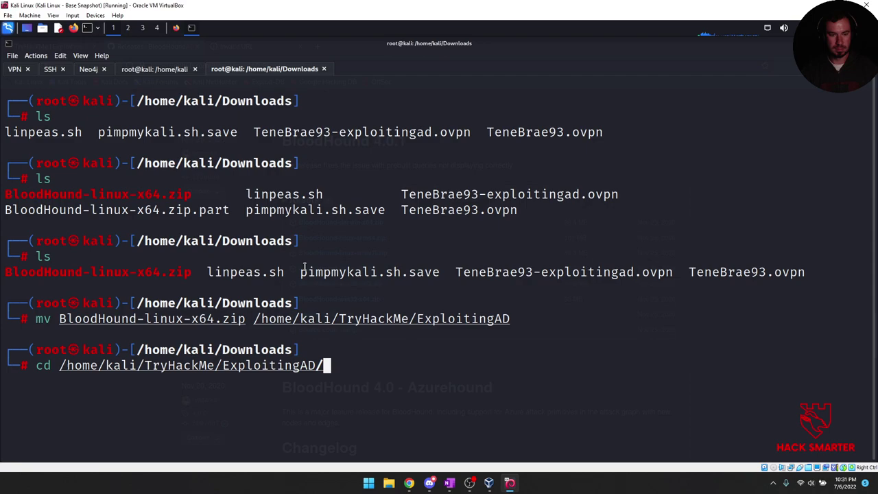
{"action": "key", "text": "Return"}
{"action": "key", "text": "ctrl+l"}
{"action": "type", "text": "ls"}
{"action": "key", "text": "Return"}
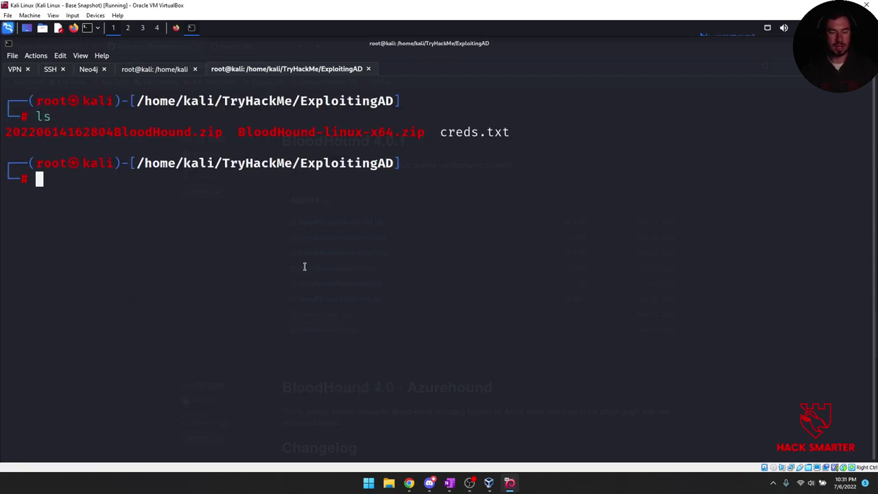
Extract BloodHound-linux-x64.zip, then clear the screen and list the folder
{"action": "type", "text": "uunzip"}
{"action": "key", "text": "Left"}
{"action": "key", "text": "Left"}
{"action": "key", "text": "Left"}
{"action": "key", "text": "Left"}
{"action": "key", "text": "Left"}
{"action": "key", "text": "BackSpace"}
{"action": "key", "text": "End"}
{"action": "type", "text": "Blo"}
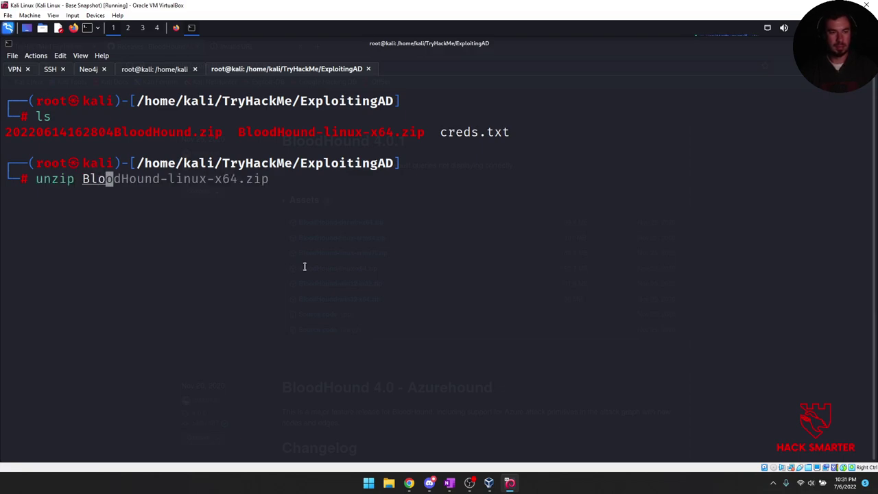
{"action": "key", "text": "Tab"}
{"action": "key", "text": "Return"}
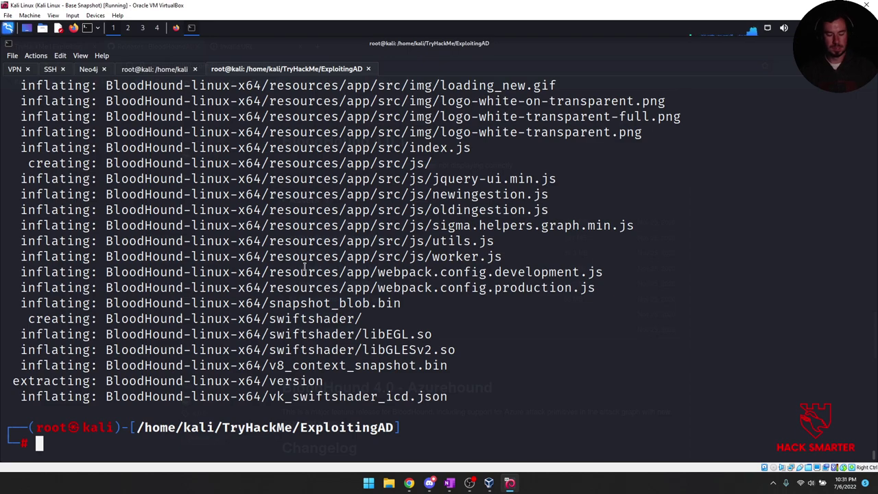
{"action": "type", "text": "clear"}
{"action": "key", "text": "Return"}
{"action": "type", "text": "ls"}
{"action": "key", "text": "Return"}
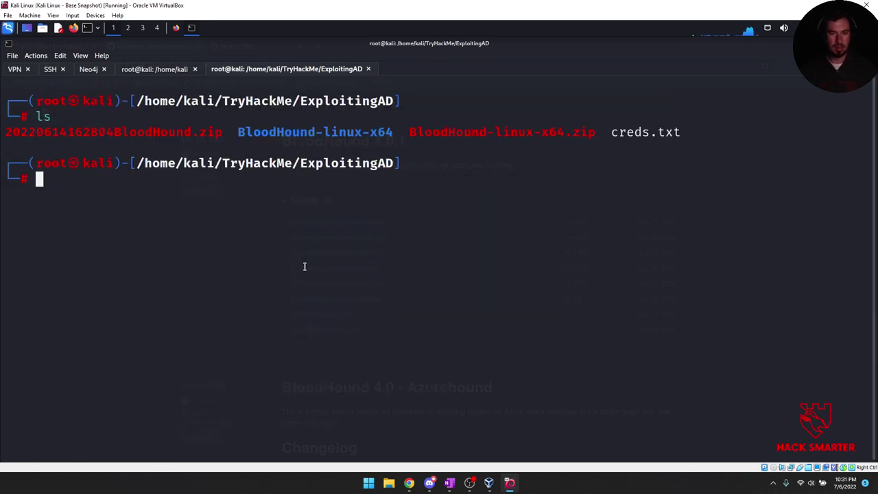
Delete BloodHound-linux-x64.zip with rm and list the remaining files
{"action": "type", "text": "rm"}
{"action": "key", "text": "Up"}
{"action": "key", "text": "Up"}
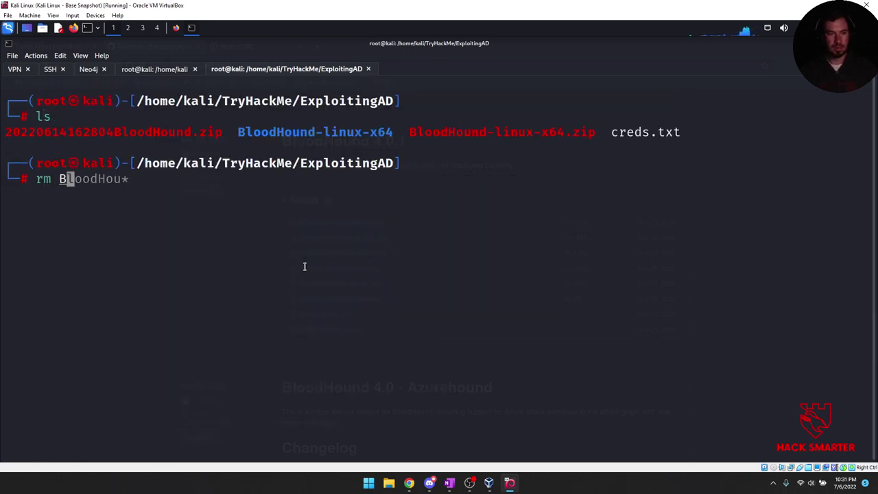
{"action": "key", "text": "Down"}
{"action": "type", "text": "Blood"}
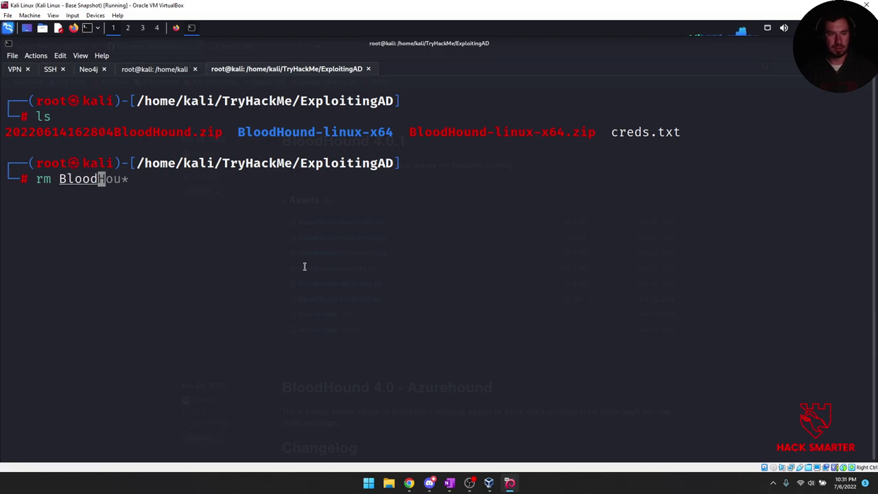
{"action": "type", "text": "Hound-lin"}
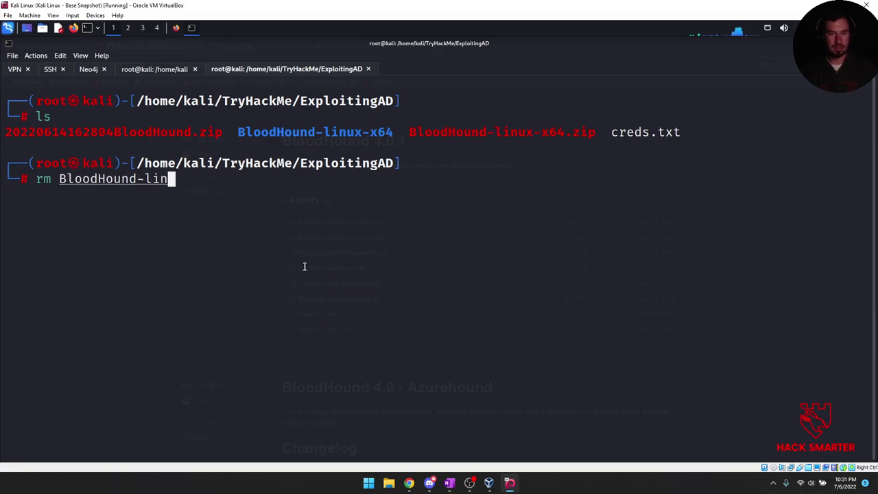
{"action": "type", "text": "ux-x64.z"}
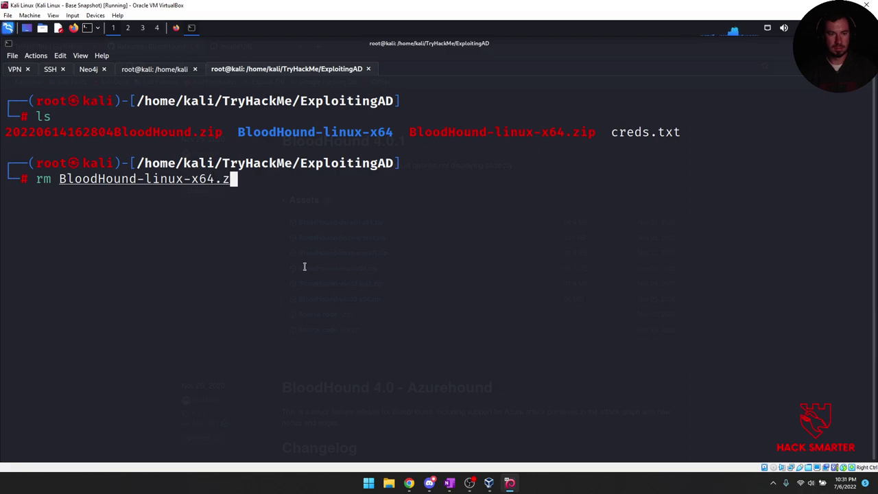
{"action": "type", "text": "ip"}
{"action": "key", "text": "Return"}
{"action": "key", "text": "ctrl+l"}
{"action": "type", "text": "ls"}
{"action": "key", "text": "Return"}
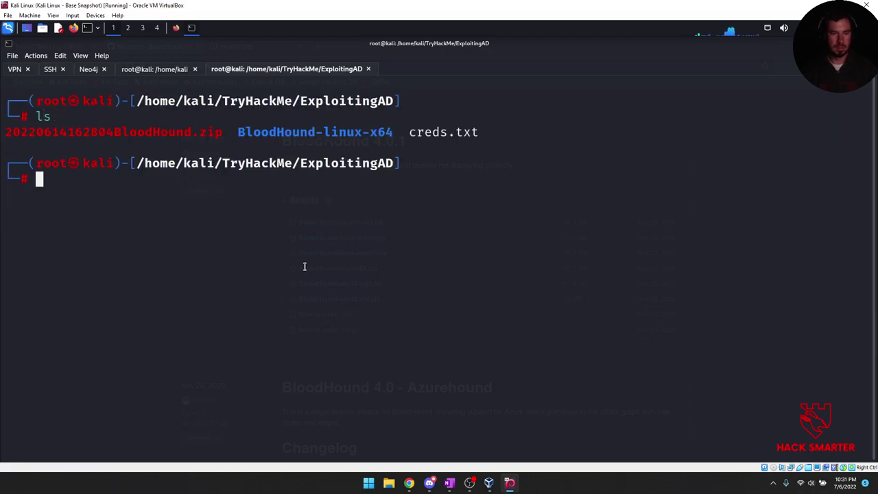
Enter the BloodHound-linux-x64 folder and list the extracted BloodHound files
{"action": "type", "text": "cd BloodHound"}
{"action": "key", "text": "Tab"}
{"action": "key", "text": "Return"}
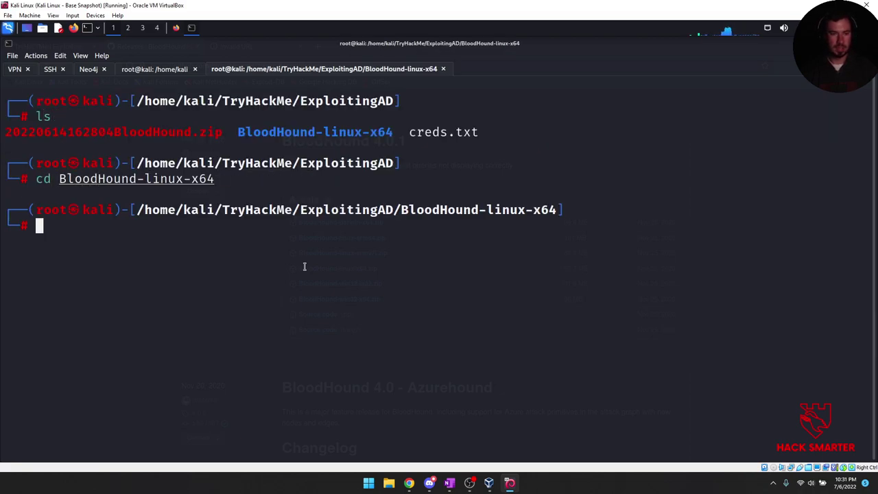
{"action": "type", "text": "ls"}
{"action": "key", "text": "Return"}
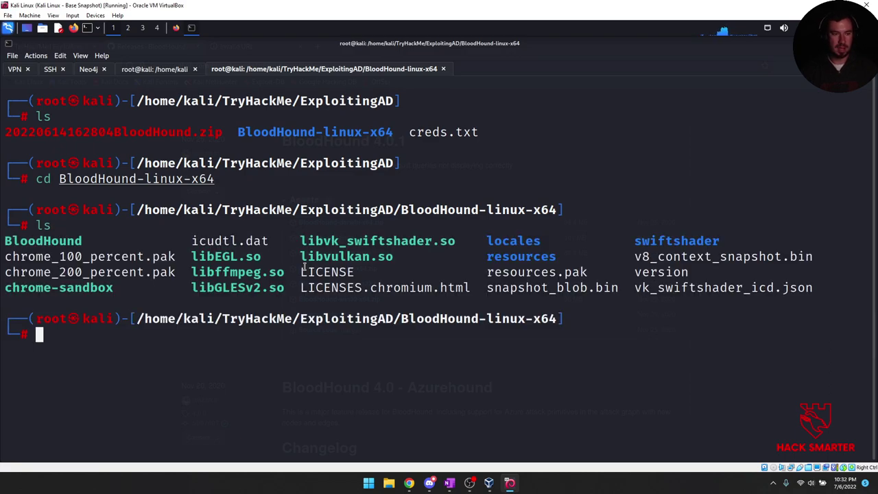
Start the Neo4j database with 'neo4j console' in its terminal session, then return to the BloodHound-linux-x64 session
{"action": "left_click", "coordinate": [88, 71]}
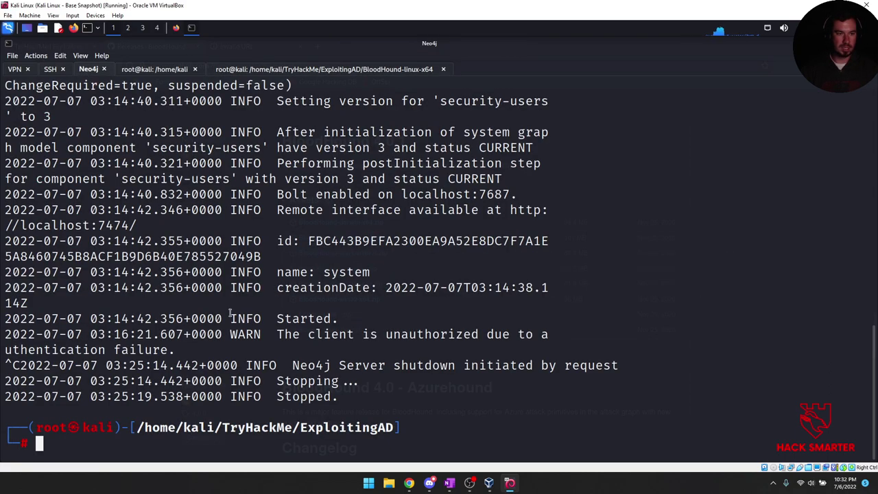
{"action": "type", "text": "clear"}
{"action": "key", "text": "Return"}
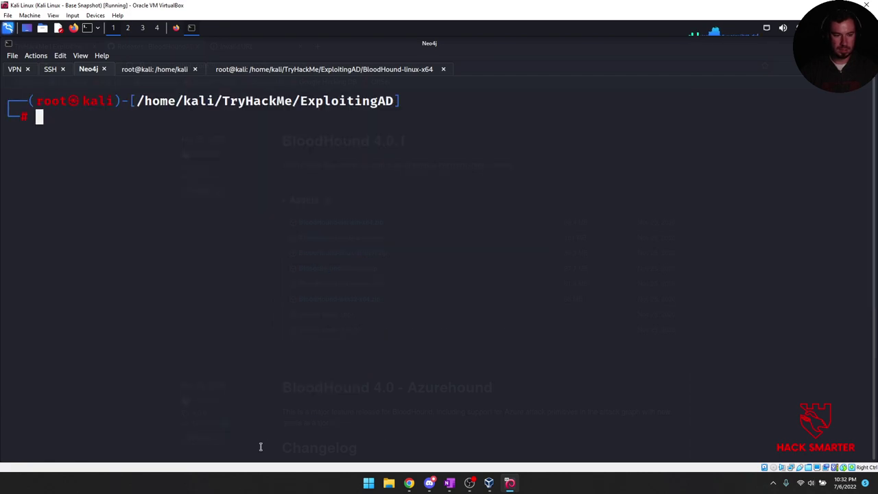
{"action": "type", "text": "neo44"}
{"action": "key", "text": "BackSpace"}
{"action": "key", "text": "BackSpace"}
{"action": "key", "text": "BackSpace"}
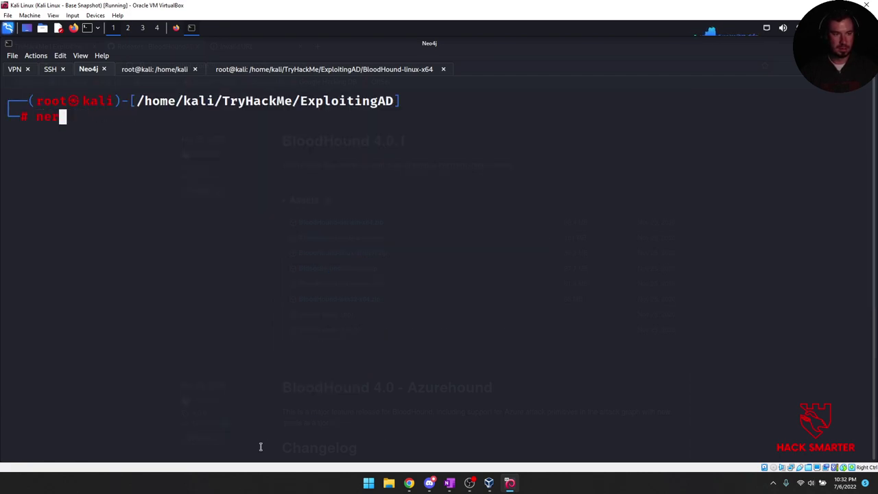
{"action": "type", "text": "o4j console"}
{"action": "key", "text": "Return"}
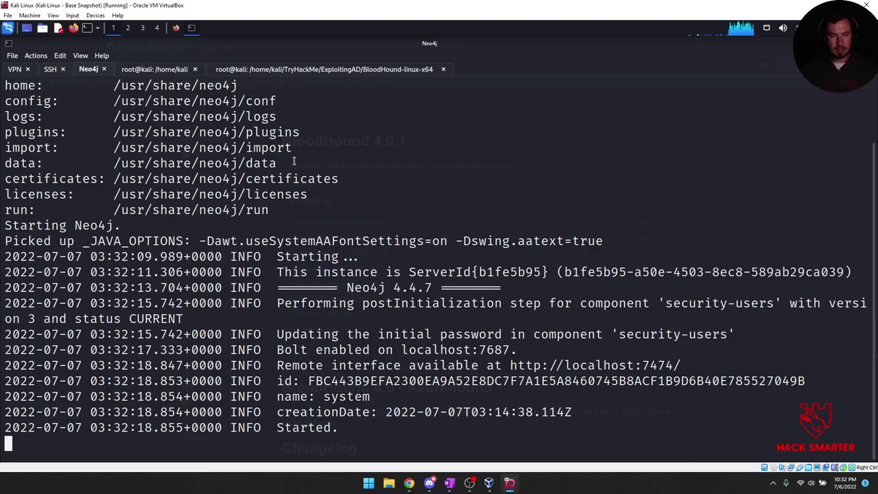
{"action": "left_click", "coordinate": [262, 72]}
Close the /home/kali terminal session and rename the remaining session to 'Bloodhound'
{"action": "left_click", "coordinate": [155, 69]}
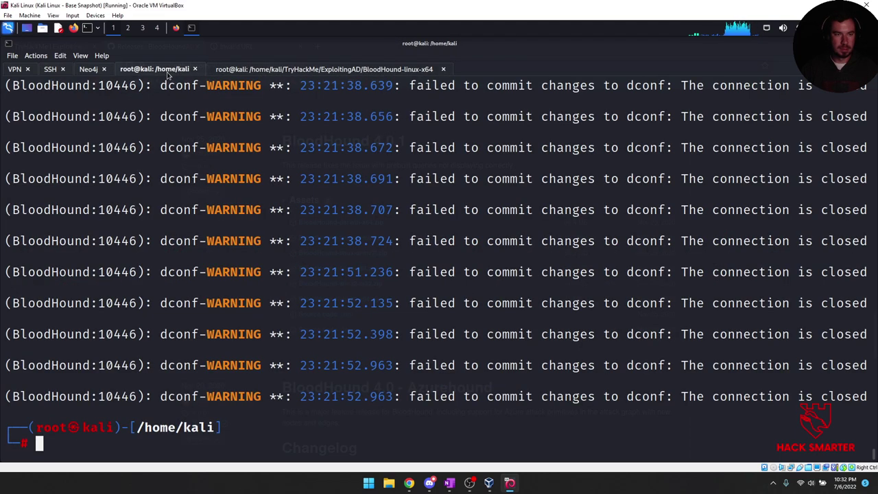
{"action": "left_click", "coordinate": [195, 69]}
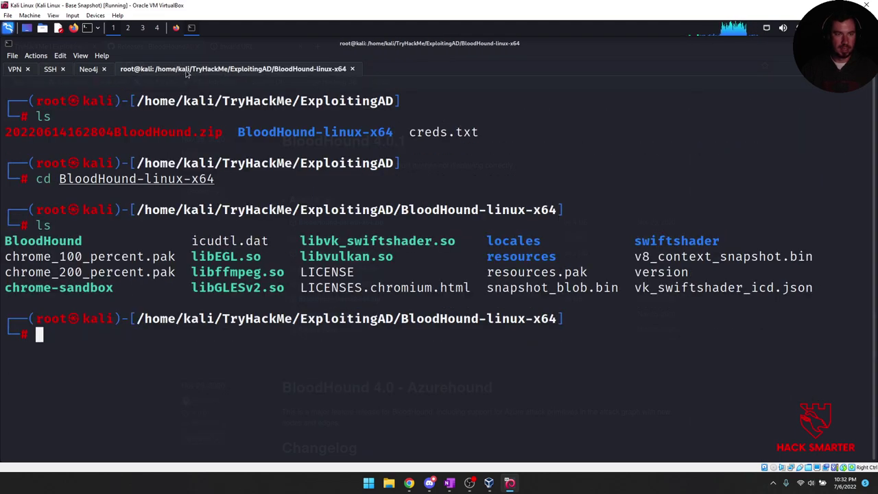
{"action": "right_click", "coordinate": [187, 73]}
{"action": "left_click", "coordinate": [199, 89]}
{"action": "type", "text": "Bl"}
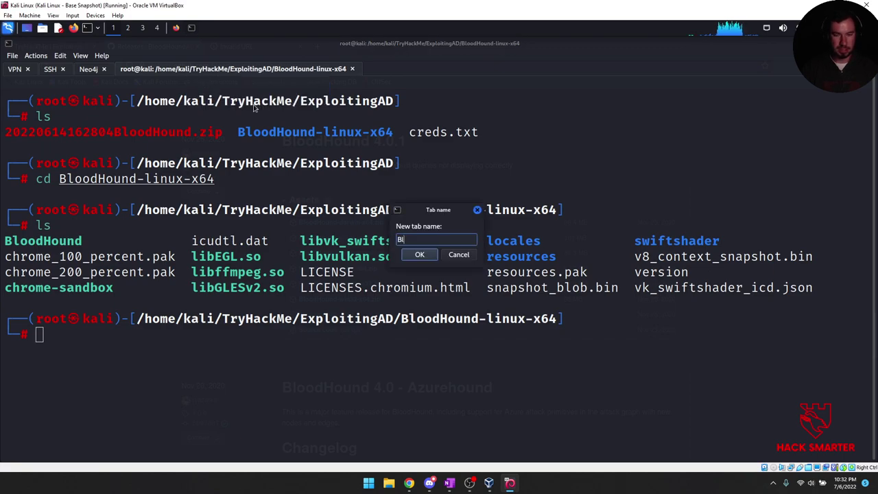
{"action": "type", "text": "oodhound"}
{"action": "key", "text": "Return"}
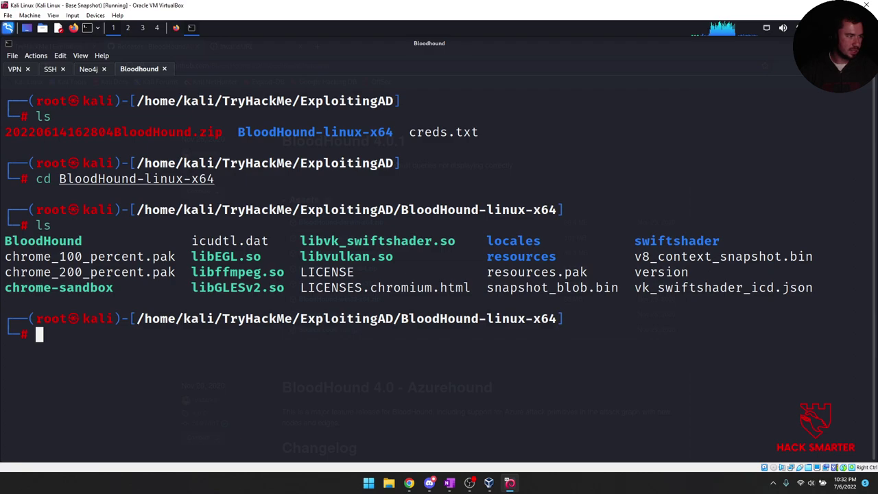
Launch BloodHound with ./BloodHound --no-sandbox
{"action": "left_click", "coordinate": [408, 483]}
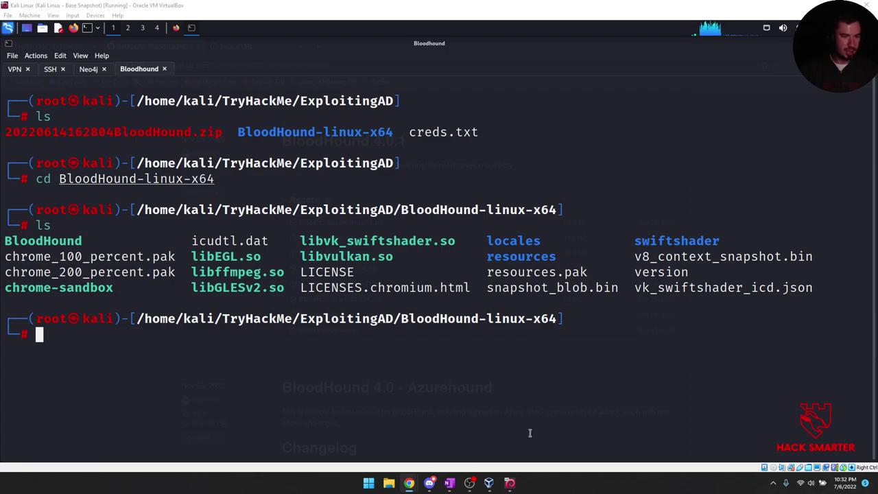
{"action": "left_click", "coordinate": [341, 374]}
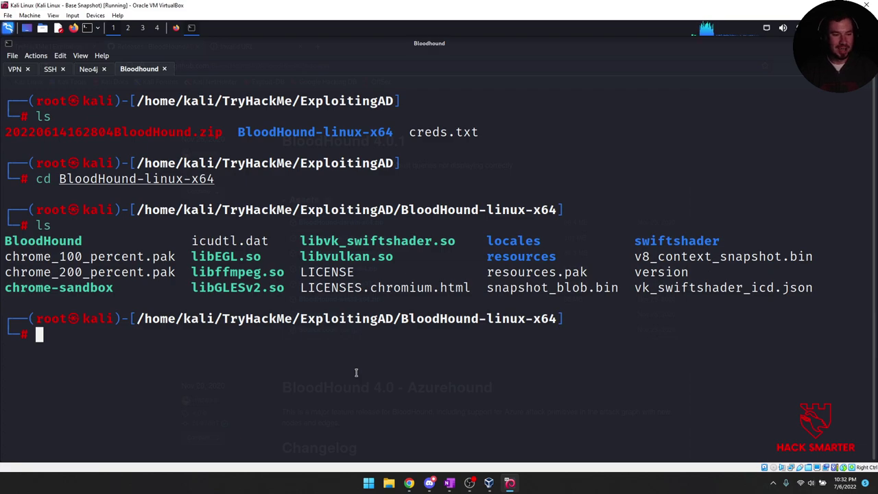
{"action": "type", "text": "./bloo"}
{"action": "key", "text": "Tab"}
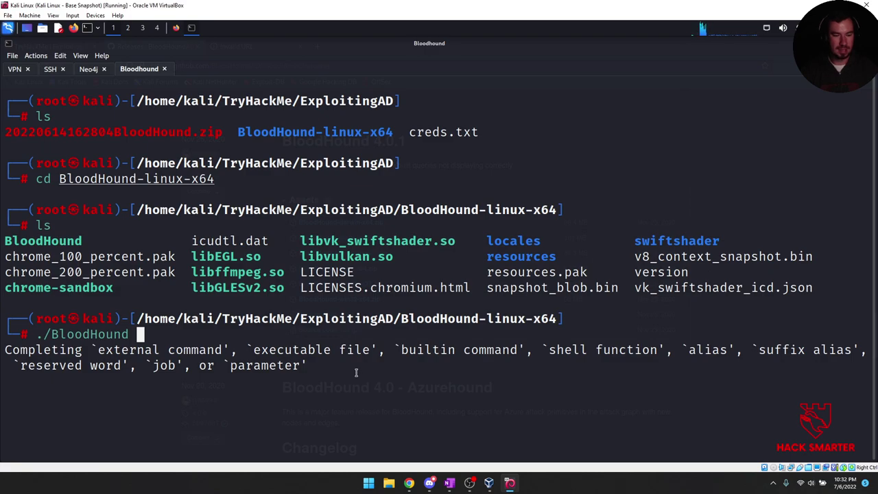
{"action": "type", "text": "--no-sandbox"}
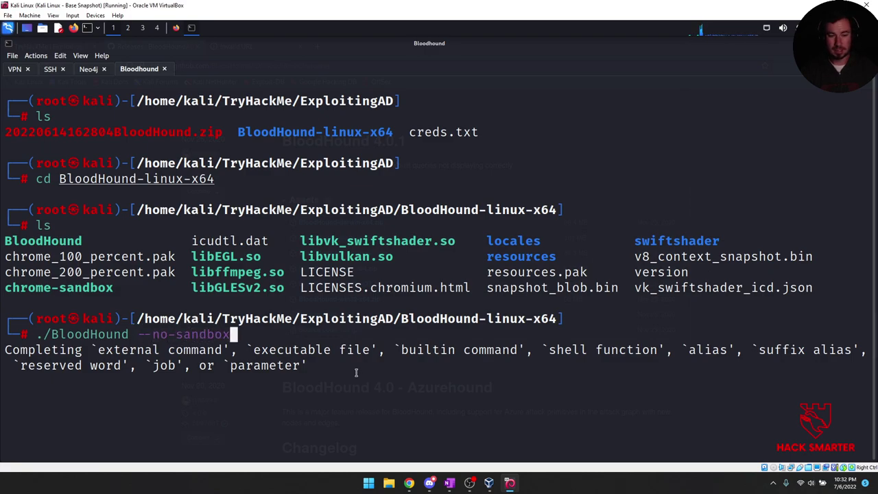
{"action": "key", "text": "Return"}
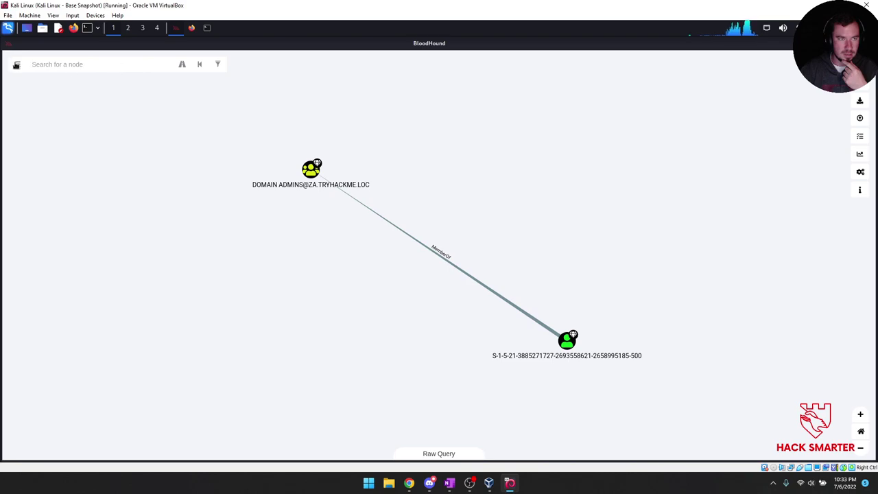
Show BloodHound's Database Info statistics, then return to the terminal window
{"action": "left_click", "coordinate": [16, 65]}
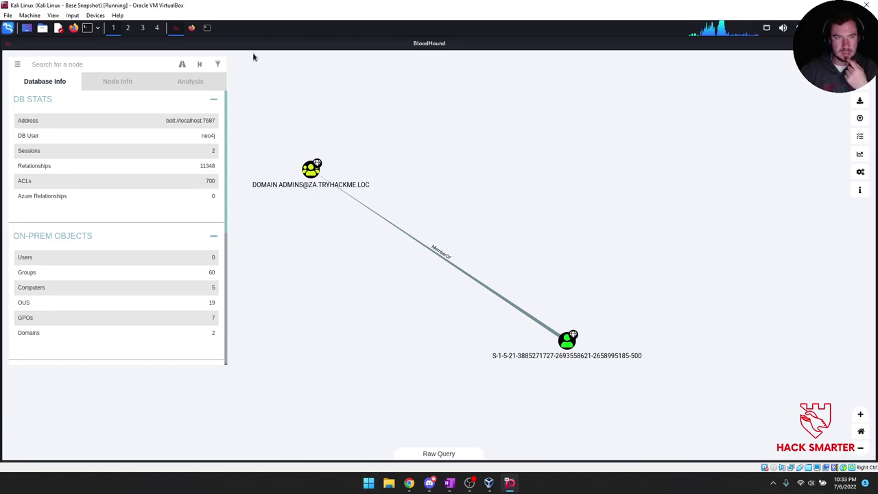
{"action": "left_click", "coordinate": [206, 27]}
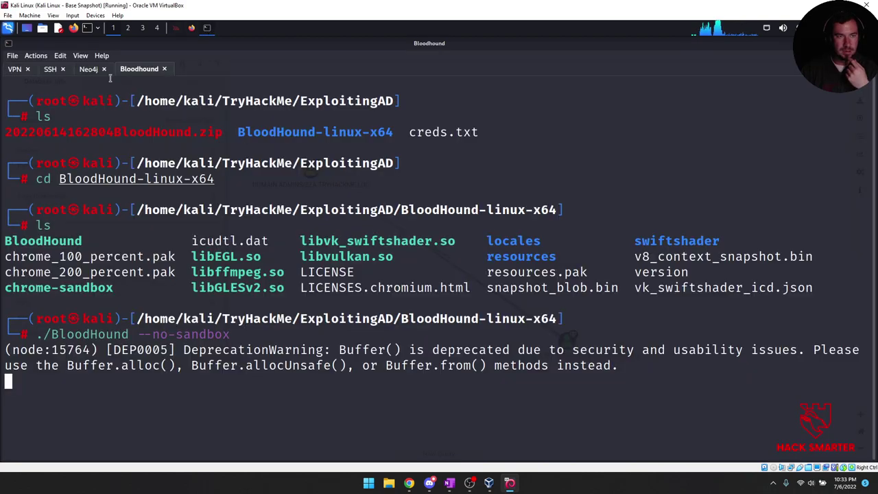
In a new terminal tab, become root and list /home/kali/TryHackMe/ExploitingAD
{"action": "left_click", "coordinate": [12, 55]}
{"action": "left_click", "coordinate": [34, 67]}
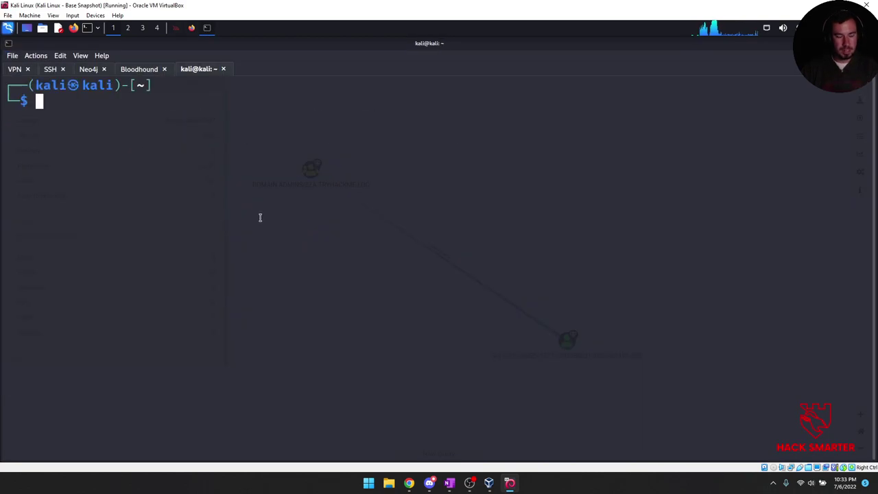
{"action": "type", "text": "su root"}
{"action": "key", "text": "Return"}
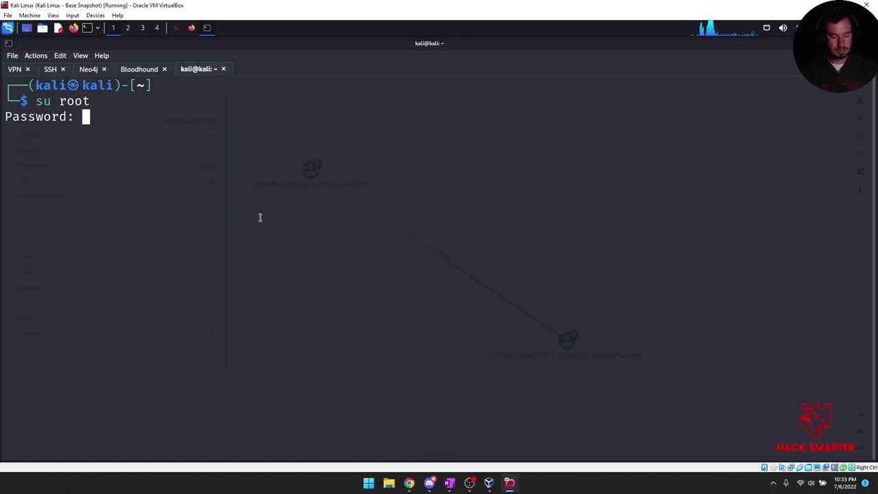
{"action": "key", "text": "Return"}
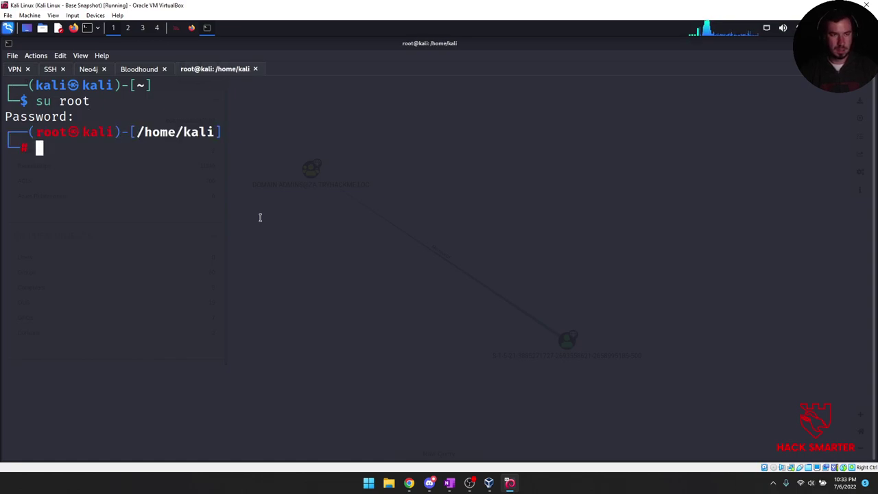
{"action": "type", "text": "cd /home/kali/TryHackMe/"}
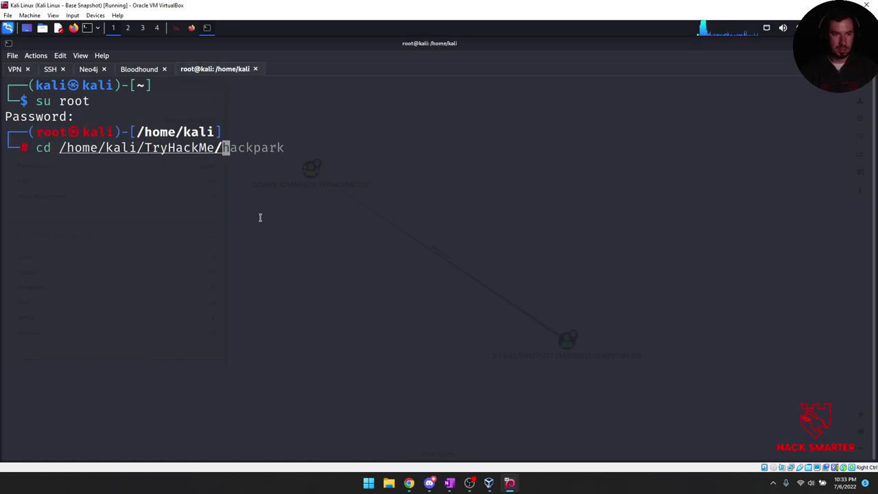
{"action": "type", "text": "ExploitingAD/"}
{"action": "key", "text": "Return"}
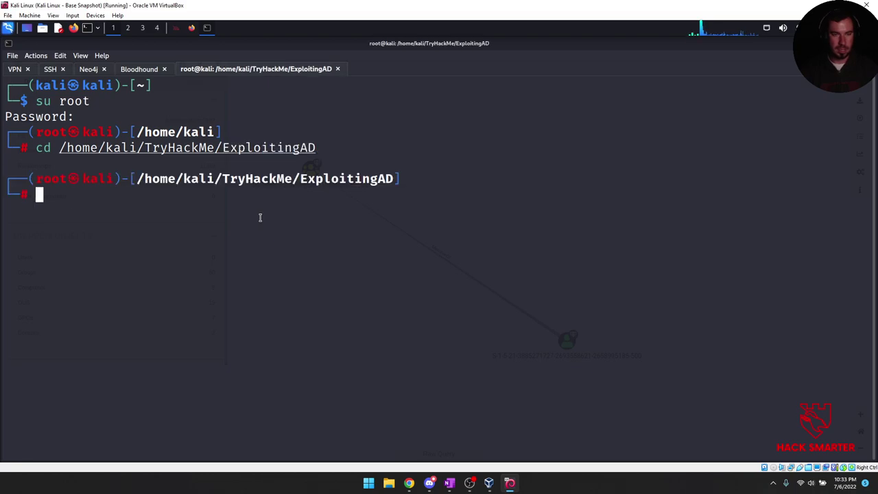
{"action": "key", "text": "ctrl+l"}
{"action": "type", "text": "ls"}
{"action": "key", "text": "Return"}
{"action": "type", "text": "mkdi"}
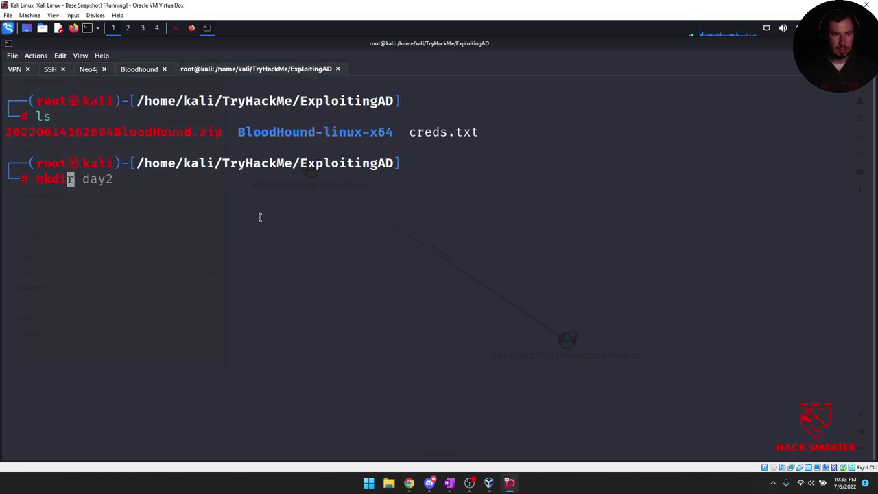
{"action": "type", "text": "r blood"}
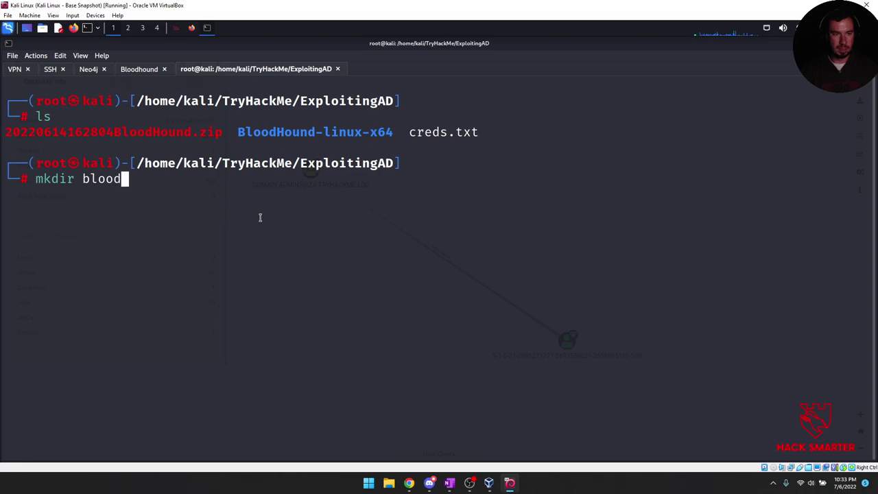
{"action": "key", "text": "BackSpace"}
{"action": "key", "text": "BackSpace"}
{"action": "key", "text": "BackSpace"}
{"action": "key", "text": "BackSpace"}
{"action": "key", "text": "BackSpace"}
{"action": "key", "text": "BackSpace"}
{"action": "key", "text": "BackSpace"}
{"action": "key", "text": "BackSpace"}
{"action": "key", "text": "BackSpace"}
{"action": "key", "text": "BackSpace"}
{"action": "key", "text": "BackSpace"}
{"action": "type", "text": "unzip 202"}
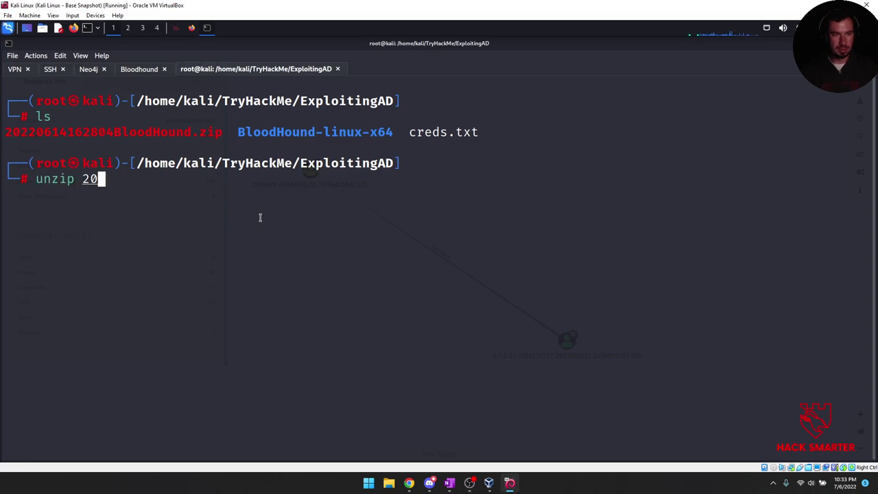
{"action": "key", "text": "Tab"}
{"action": "key", "text": "Return"}
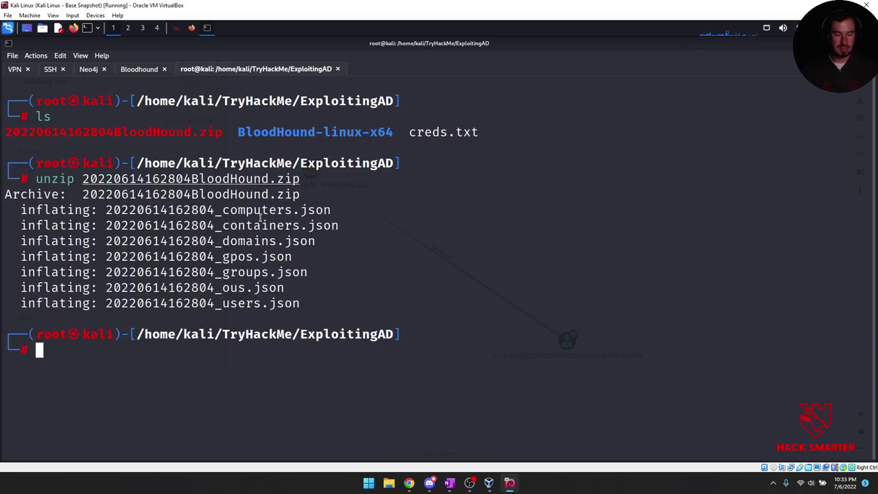
{"action": "left_click", "coordinate": [179, 29]}
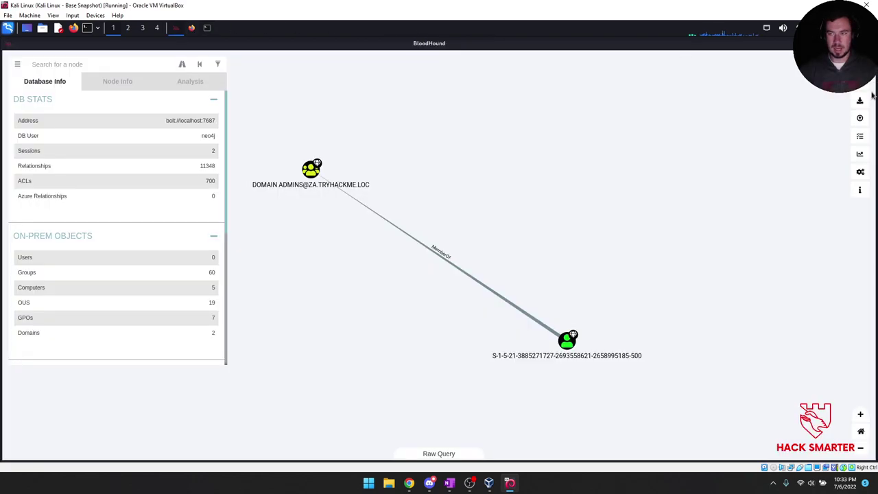
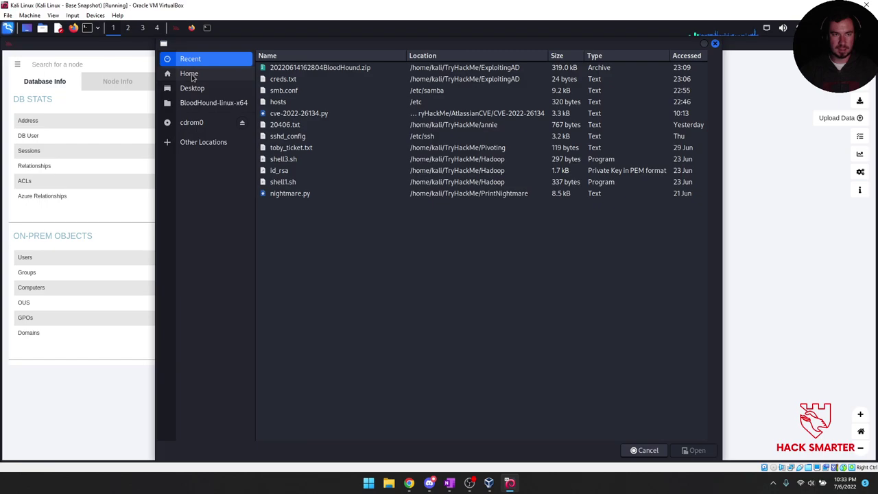
{"action": "left_click", "coordinate": [193, 75]}
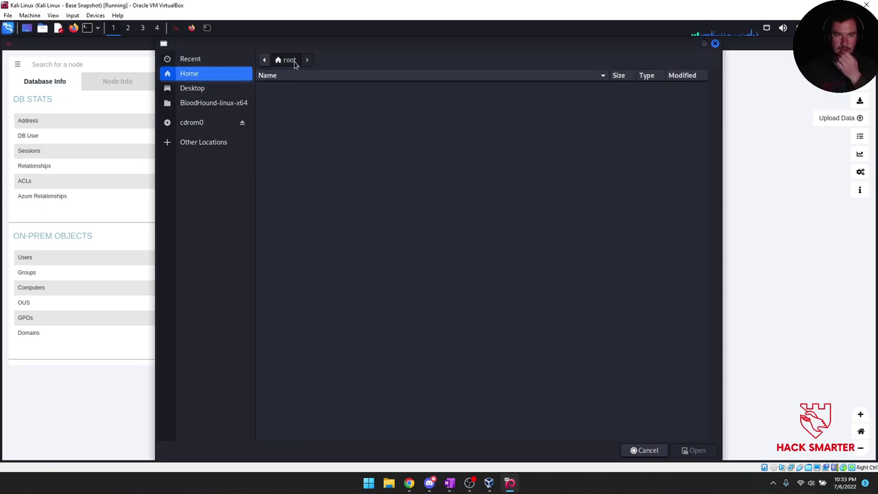
{"action": "left_click", "coordinate": [271, 60]}
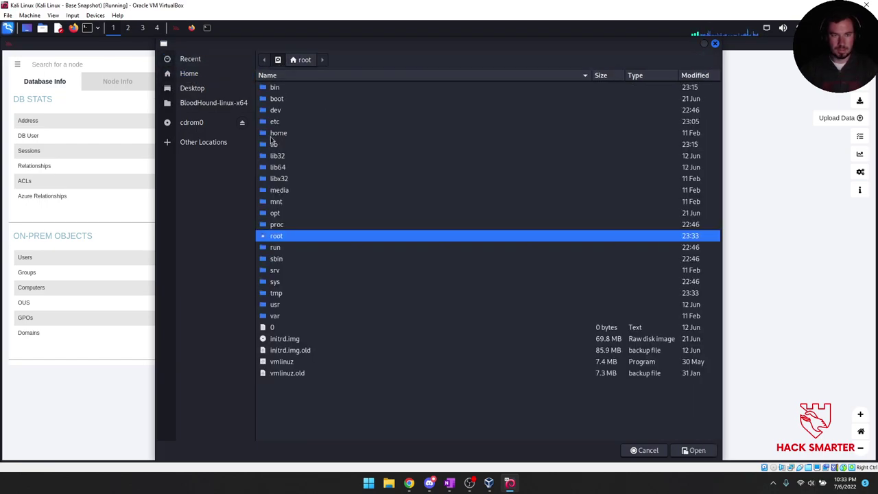
{"action": "double_click", "coordinate": [291, 131]}
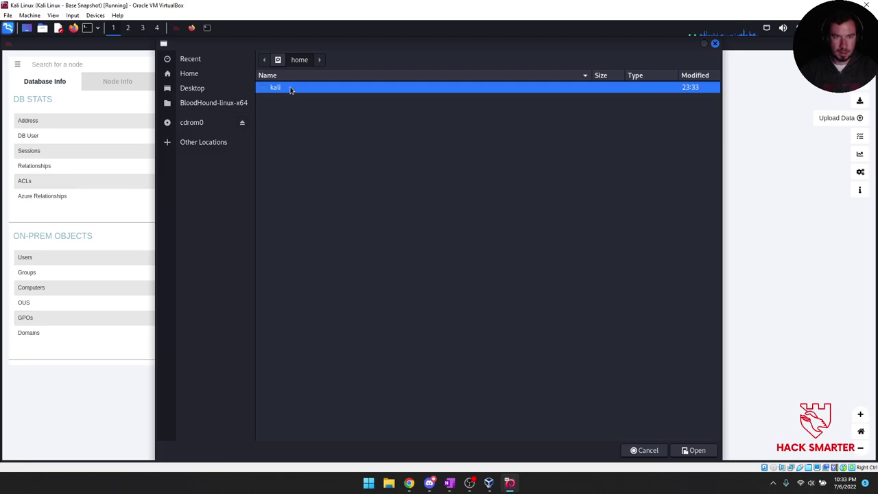
{"action": "double_click", "coordinate": [291, 90]}
{"action": "double_click", "coordinate": [292, 201]}
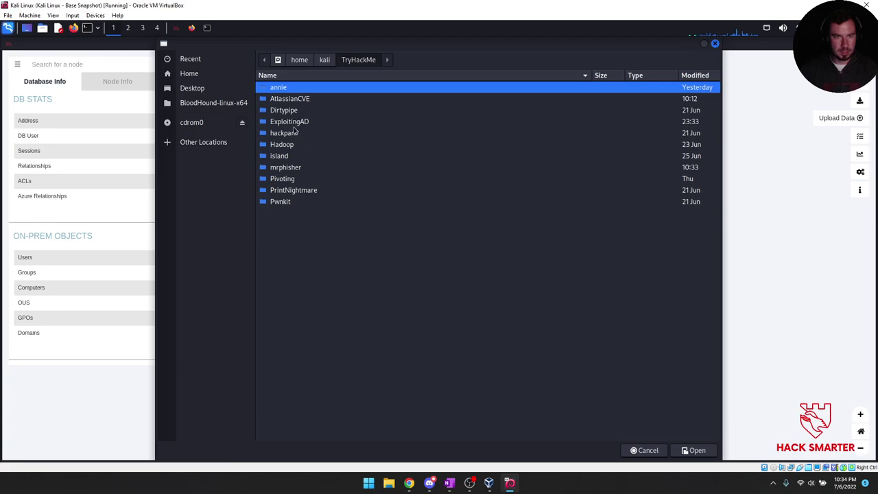
{"action": "double_click", "coordinate": [289, 121]}
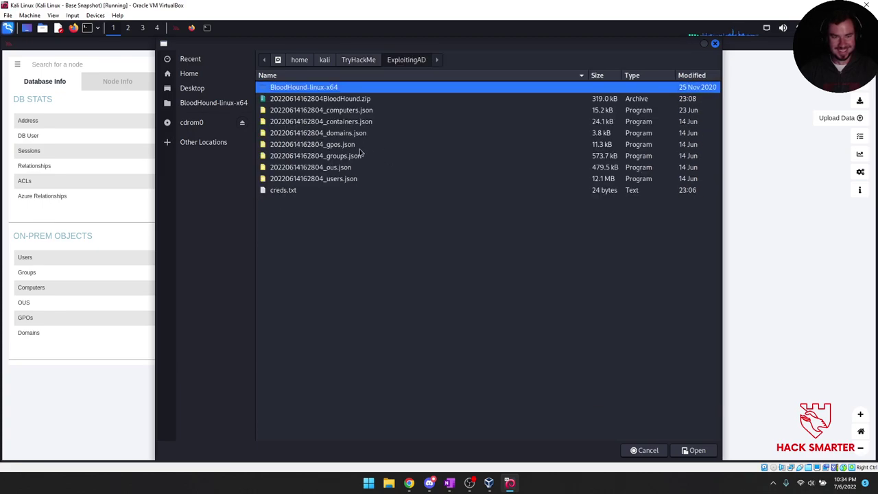
{"action": "left_click", "coordinate": [337, 178]}
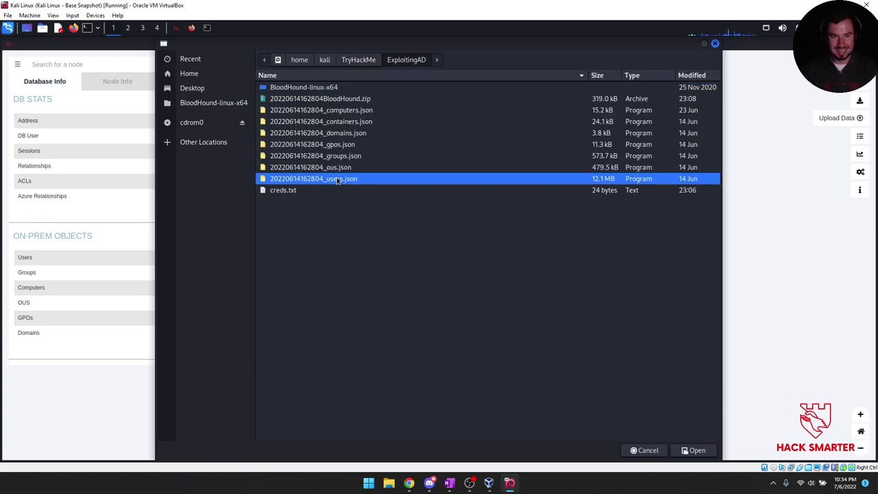
{"action": "left_click", "coordinate": [698, 452]}
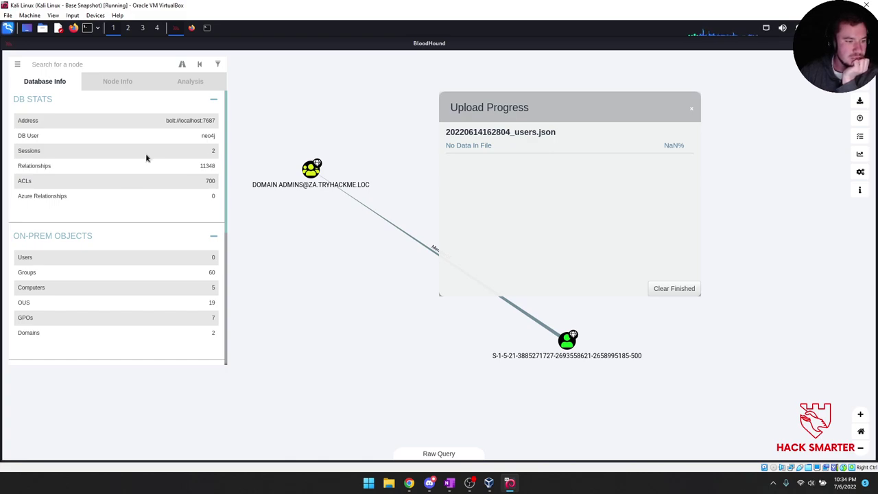
{"action": "left_click", "coordinate": [691, 109]}
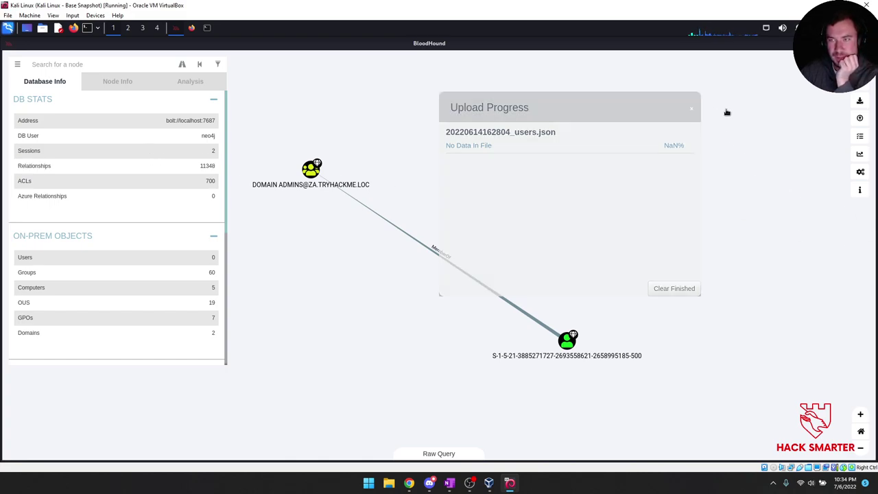
{"action": "left_click", "coordinate": [859, 118]}
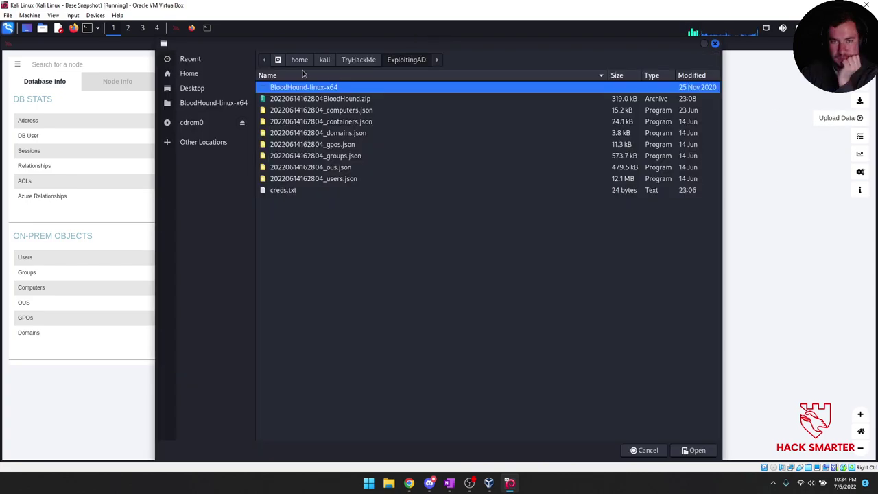
{"action": "left_click", "coordinate": [309, 102]}
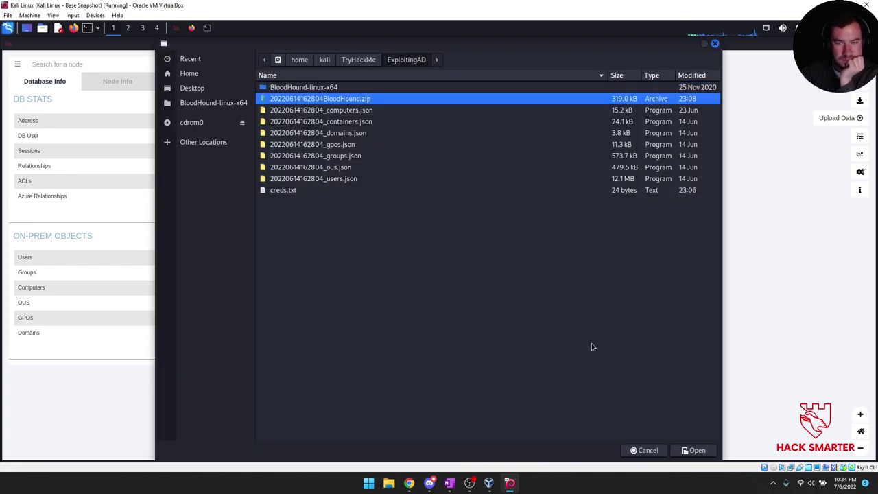
{"action": "left_click", "coordinate": [694, 450]}
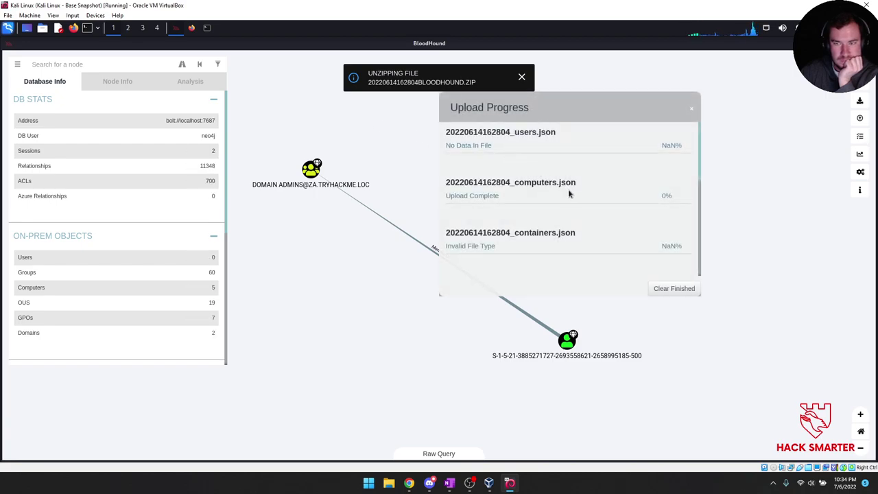
{"action": "scroll", "coordinate": [593, 189], "scroll_direction": "down", "scroll_amount": 3}
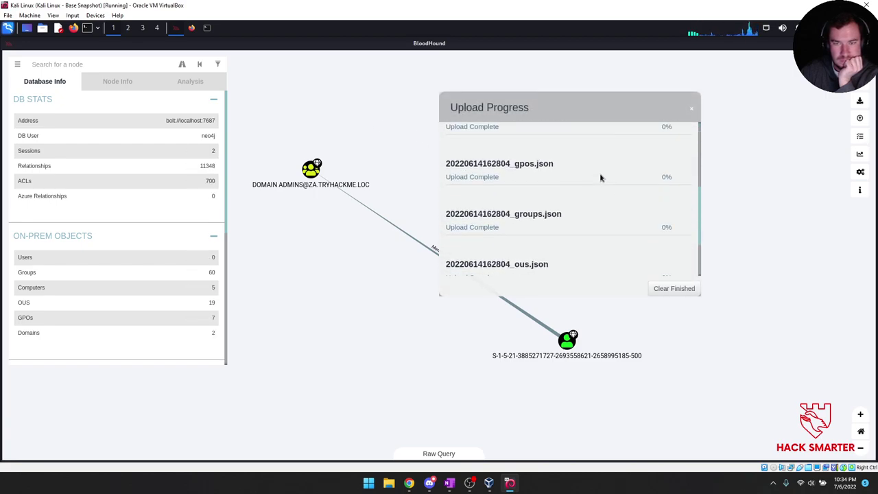
{"action": "scroll", "coordinate": [602, 190], "scroll_direction": "up", "scroll_amount": 3}
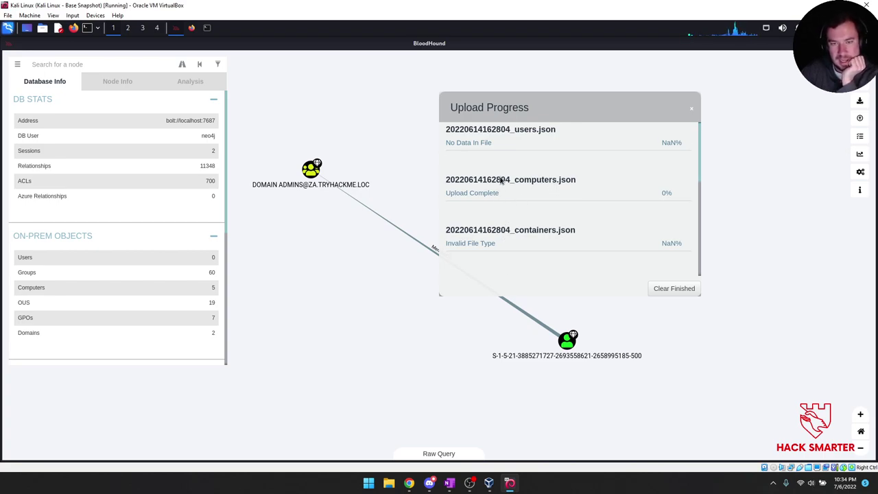
{"action": "scroll", "coordinate": [504, 175], "scroll_direction": "down", "scroll_amount": 1}
{"action": "scroll", "coordinate": [601, 239], "scroll_direction": "up", "scroll_amount": 1}
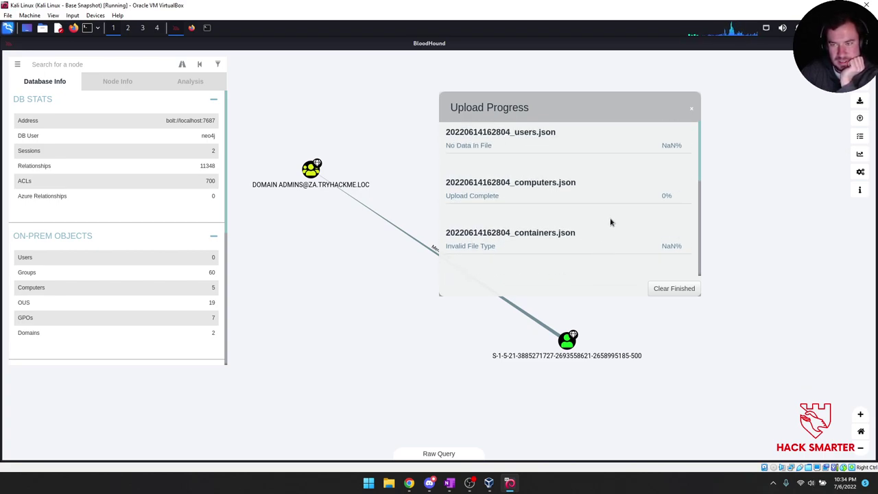
{"action": "scroll", "coordinate": [633, 207], "scroll_direction": "down", "scroll_amount": 2}
{"action": "scroll", "coordinate": [664, 200], "scroll_direction": "down", "scroll_amount": 3}
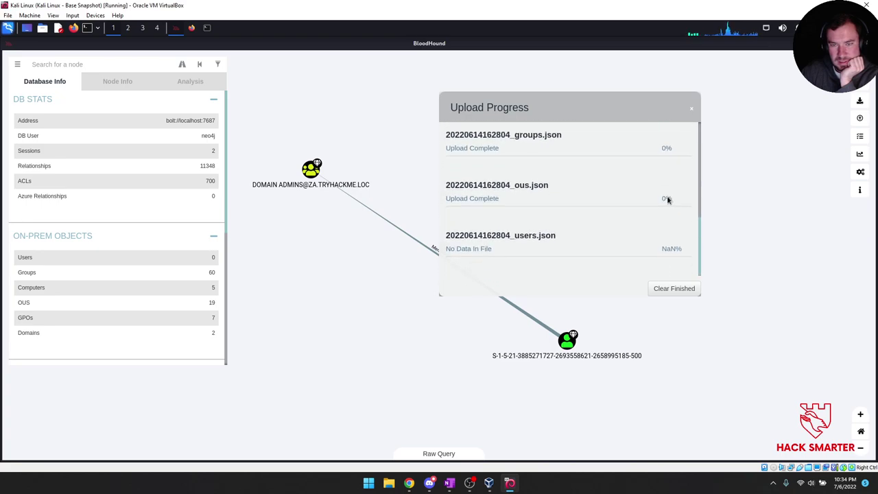
{"action": "scroll", "coordinate": [661, 211], "scroll_direction": "up", "scroll_amount": 3}
{"action": "scroll", "coordinate": [661, 213], "scroll_direction": "up", "scroll_amount": 2}
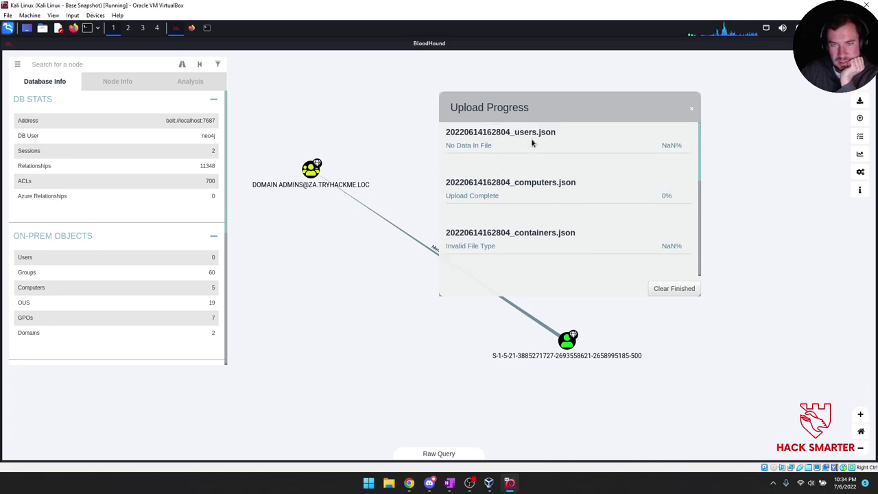
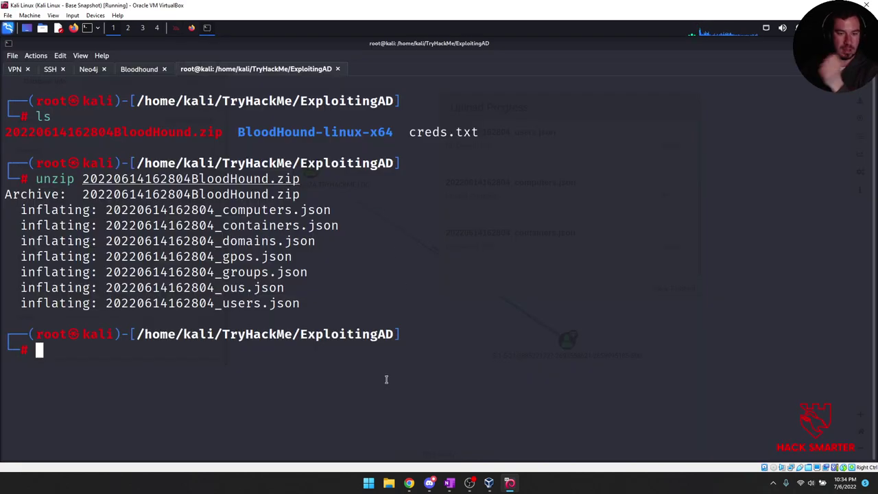
Clear the terminal, move up to the TryHackMe folder and list its folders
{"action": "type", "text": "clear"}
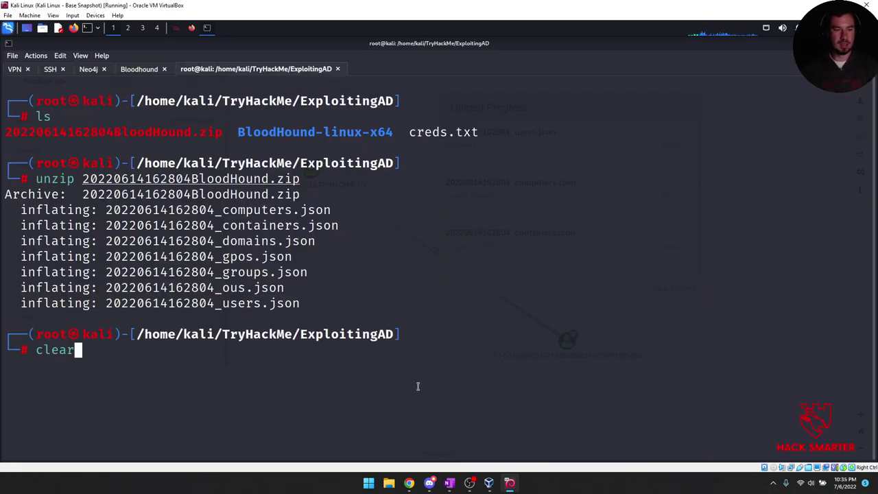
{"action": "key", "text": "Return"}
{"action": "type", "text": "cd .."}
{"action": "key", "text": "Return"}
{"action": "type", "text": "ls"}
{"action": "key", "text": "Return"}
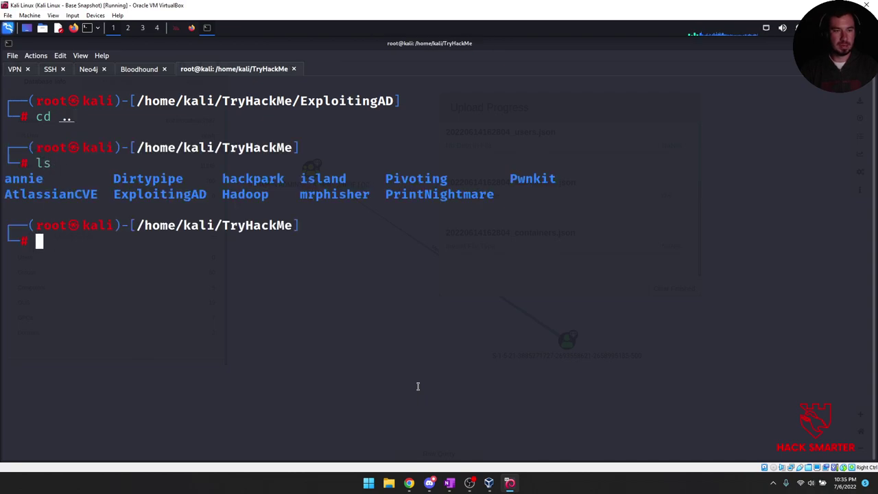
Change into the ExploitingAD folder and list its files
{"action": "type", "text": "cd Ex"}
{"action": "key", "text": "Tab"}
{"action": "key", "text": "Return"}
{"action": "type", "text": "ls"}
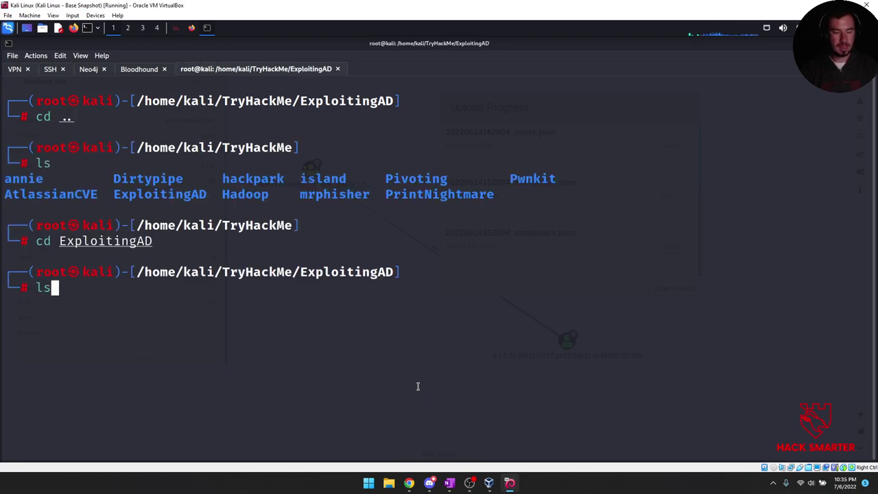
{"action": "key", "text": "Return"}
{"action": "type", "text": "rm 202"}
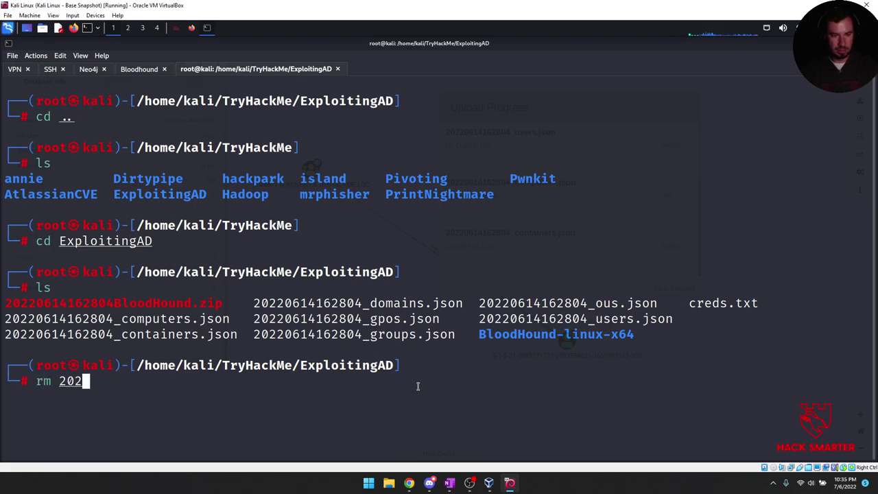
{"action": "key", "text": "Tab"}
{"action": "type", "text": "_"}
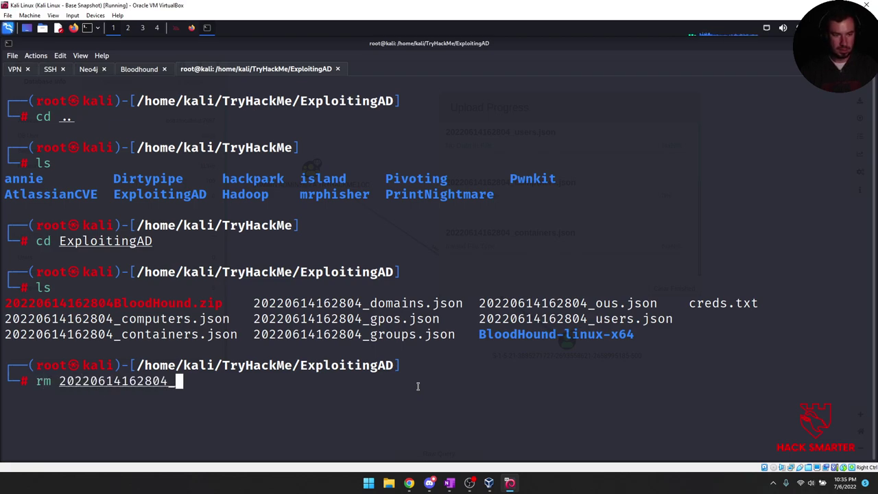
{"action": "type", "text": "*"}
{"action": "key", "text": "Return"}
{"action": "type", "text": "clear"}
{"action": "key", "text": "Return"}
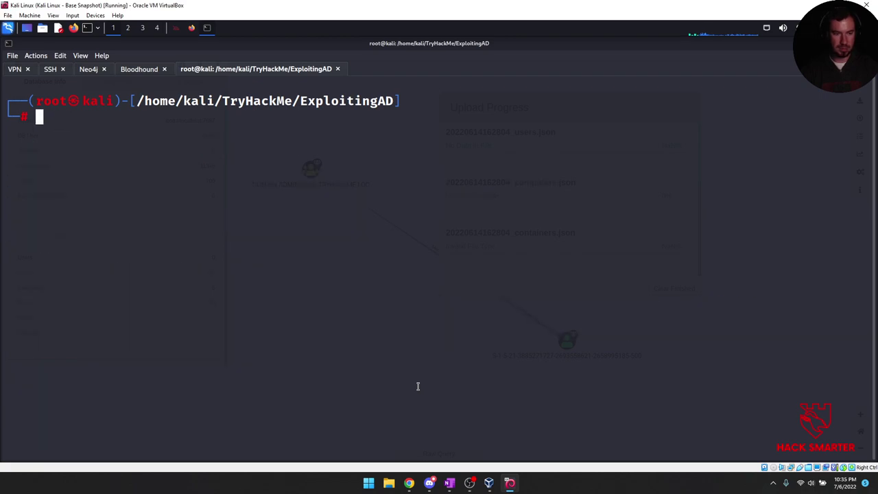
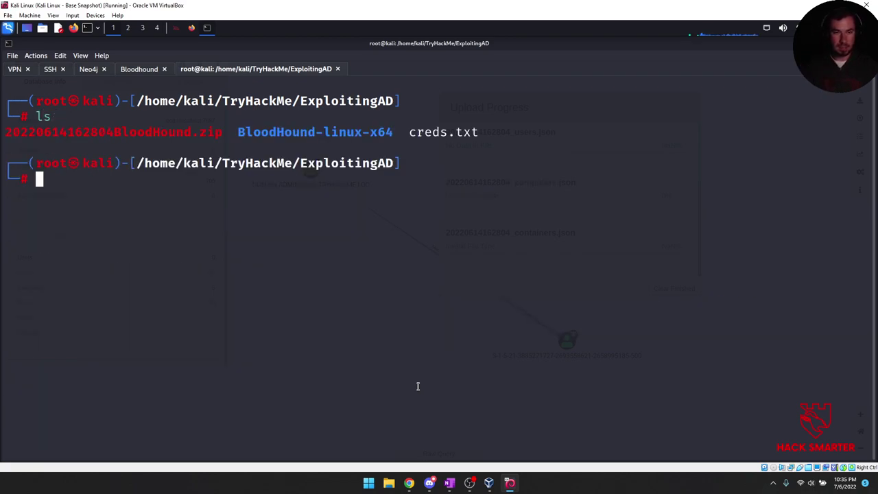
Rename the BloodHound-linux-x64 folder to BloodHound-linux-x64-4.0.1 with mv, then list the directory
{"action": "type", "text": "mv Blo"}
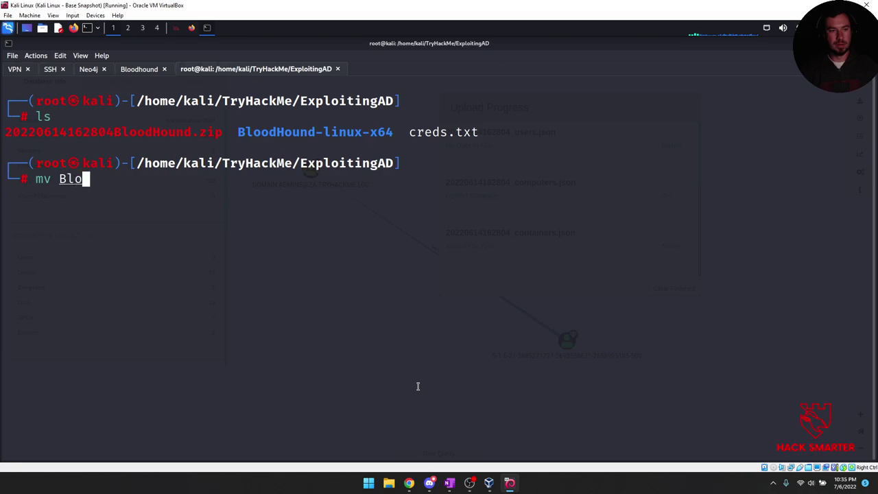
{"action": "key", "text": "Tab"}
{"action": "type", "text": "od"}
{"action": "key", "text": "Tab"}
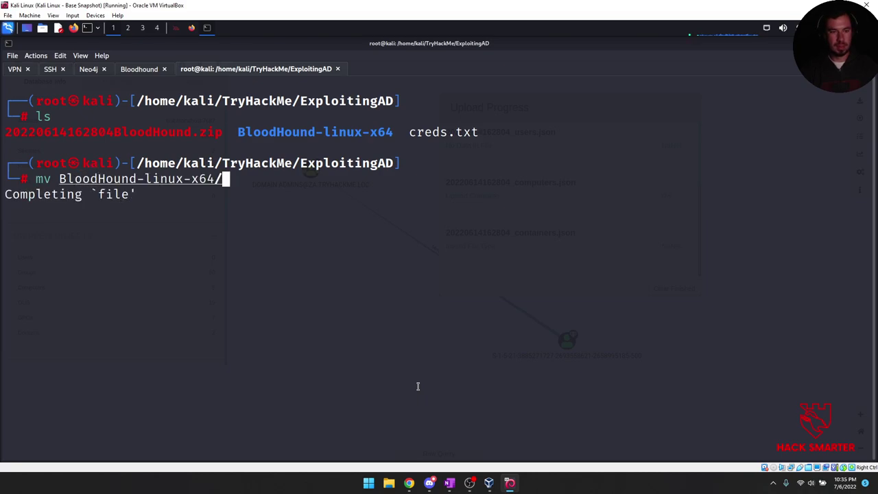
{"action": "type", "text": "Blo"}
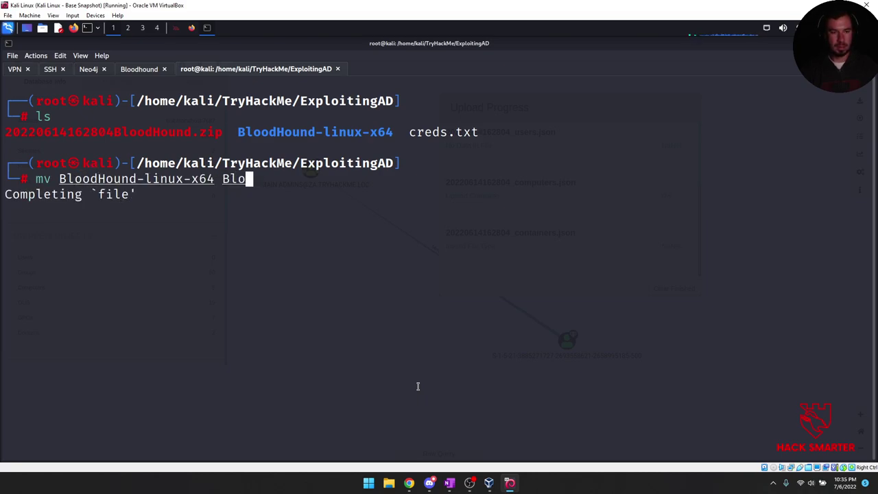
{"action": "key", "text": "Tab"}
{"action": "key", "text": "BackSpace"}
{"action": "type", "text": "-linux-x64-"}
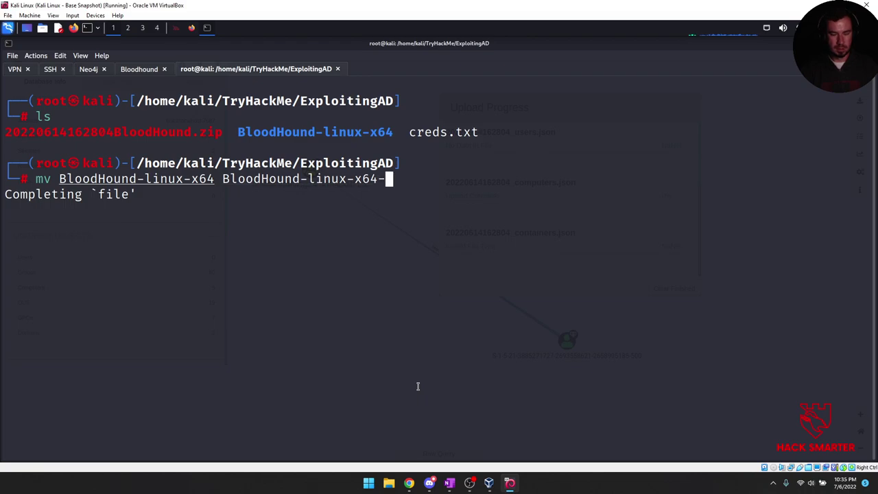
{"action": "type", "text": "4.0.1"}
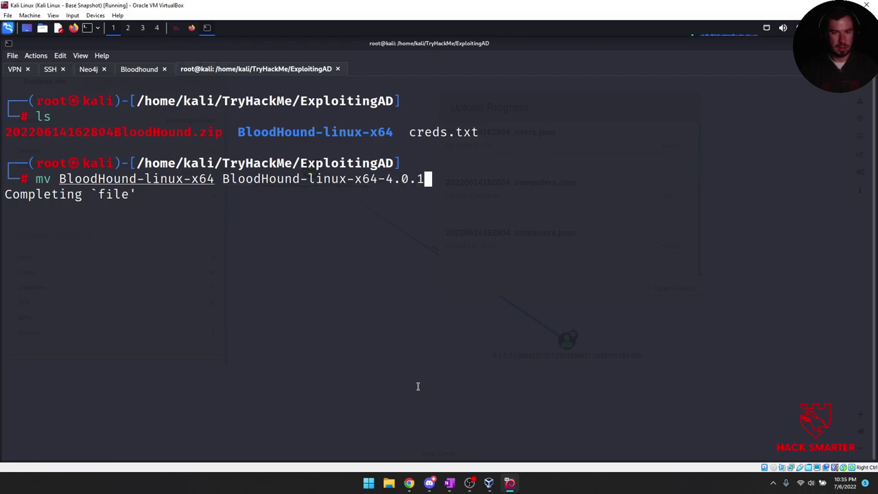
{"action": "key", "text": "Return"}
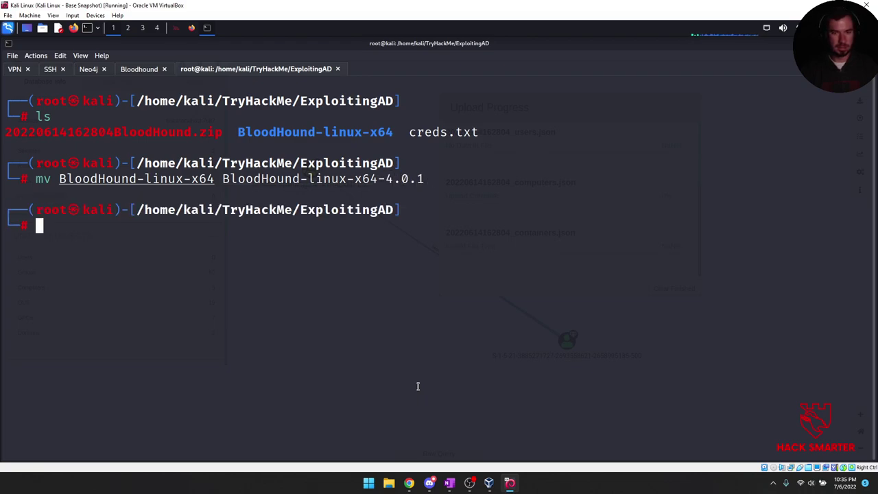
{"action": "type", "text": "ls"}
{"action": "key", "text": "Return"}
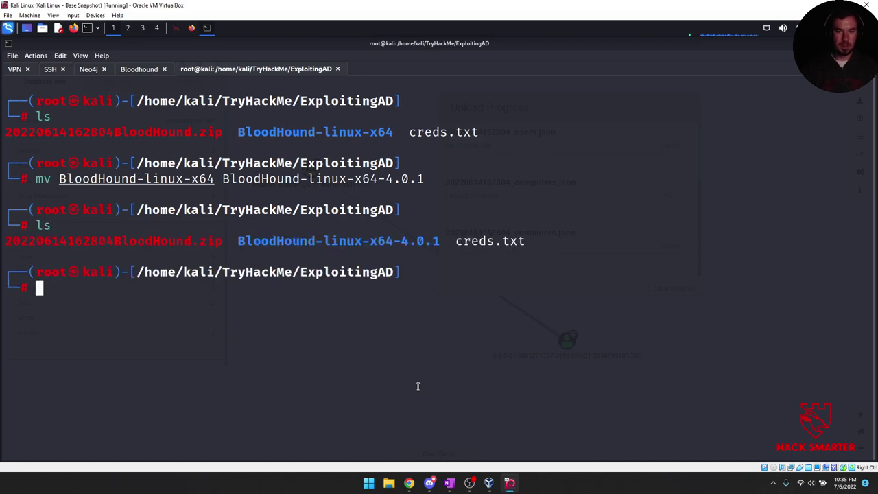
{"action": "left_click", "coordinate": [193, 28]}
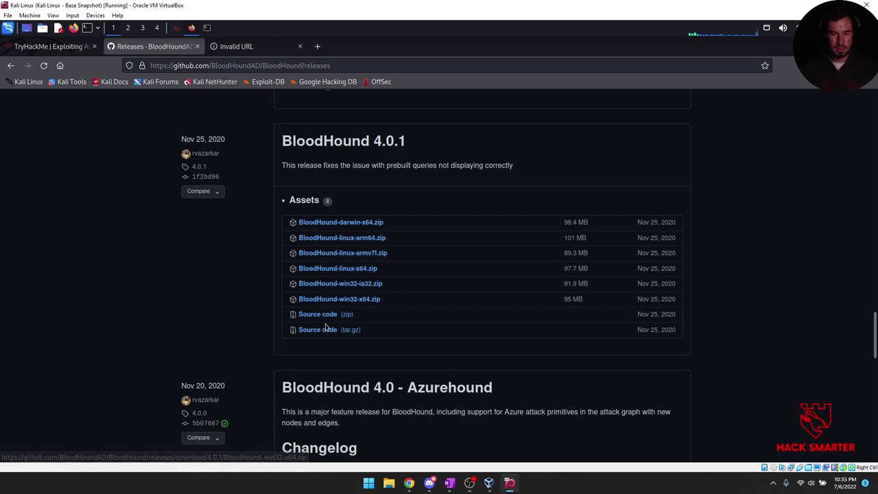
Download BloodHound-linux-x64.zip from the BloodHound 3.0.5 release assets and save the file
{"action": "scroll", "coordinate": [322, 312], "scroll_direction": "up", "scroll_amount": 5}
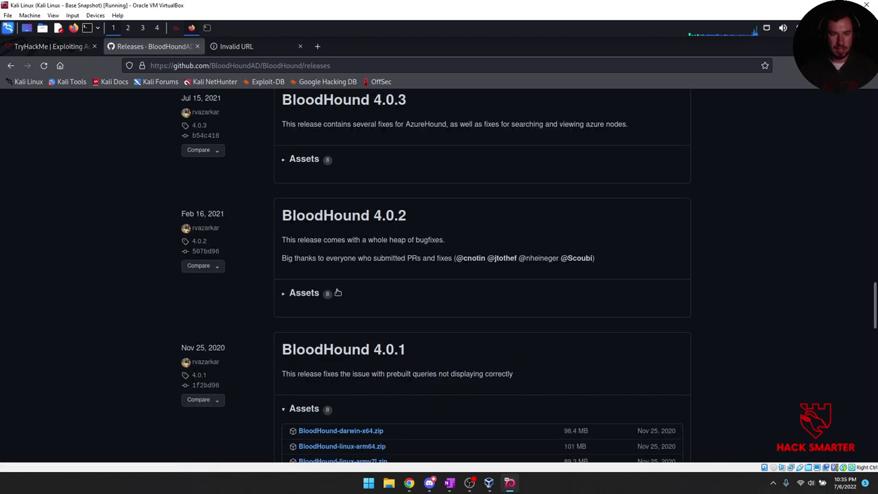
{"action": "scroll", "coordinate": [338, 291], "scroll_direction": "down", "scroll_amount": 15}
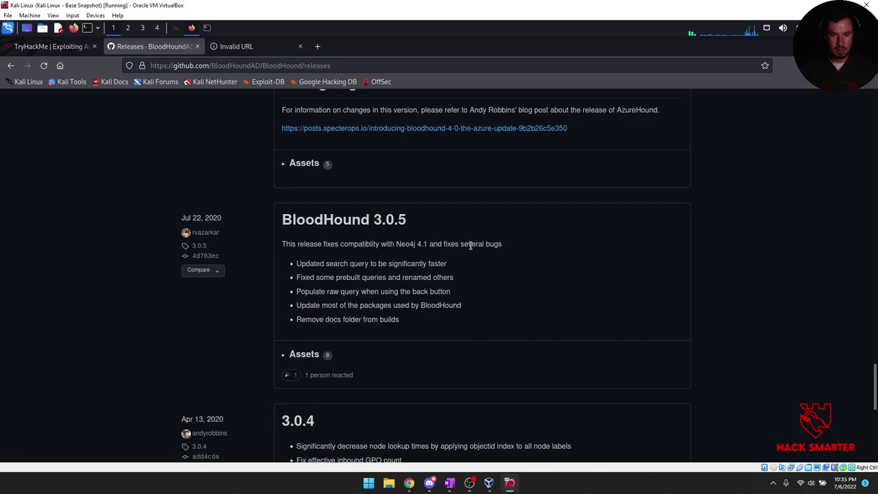
{"action": "left_click", "coordinate": [305, 355]}
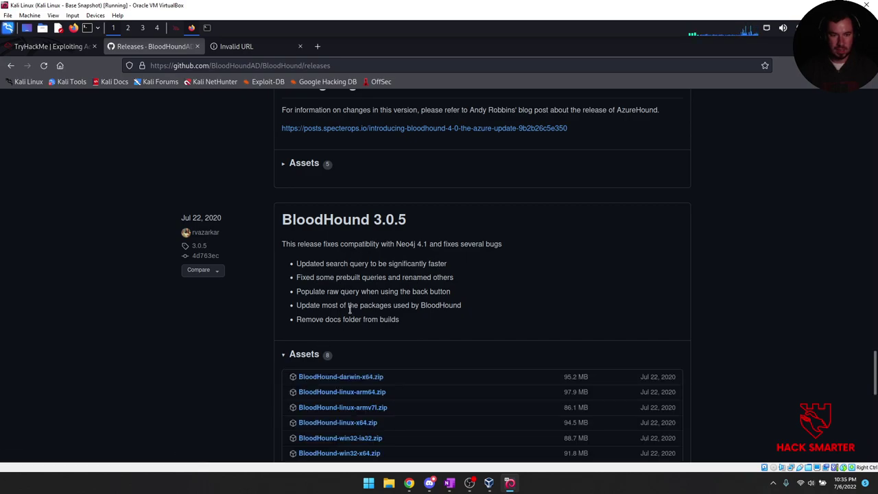
{"action": "scroll", "coordinate": [349, 309], "scroll_direction": "down", "scroll_amount": 3}
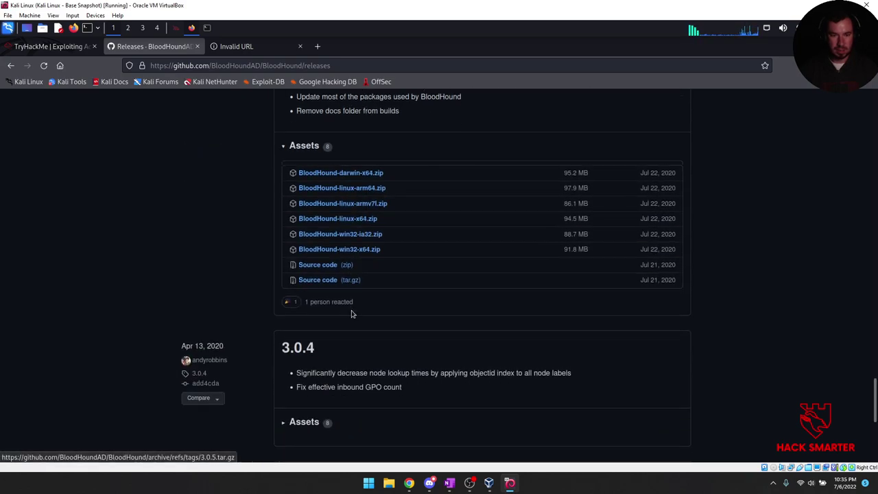
{"action": "left_click", "coordinate": [361, 216]}
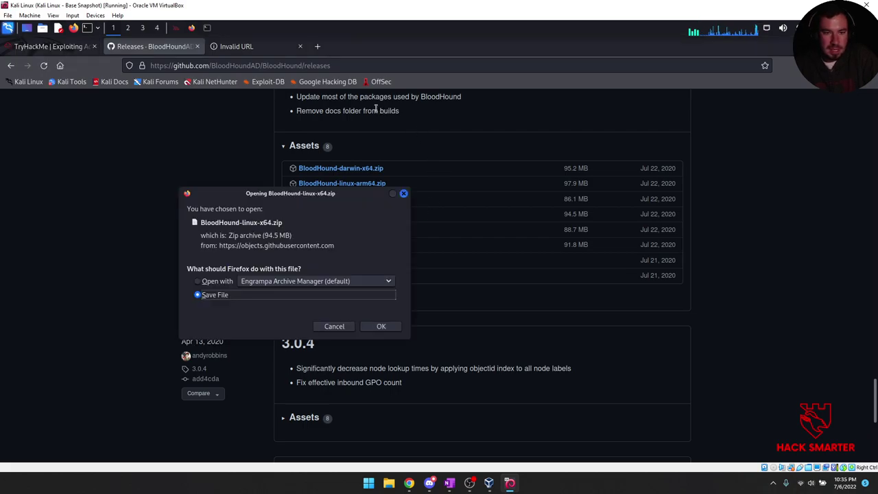
{"action": "left_click", "coordinate": [383, 327]}
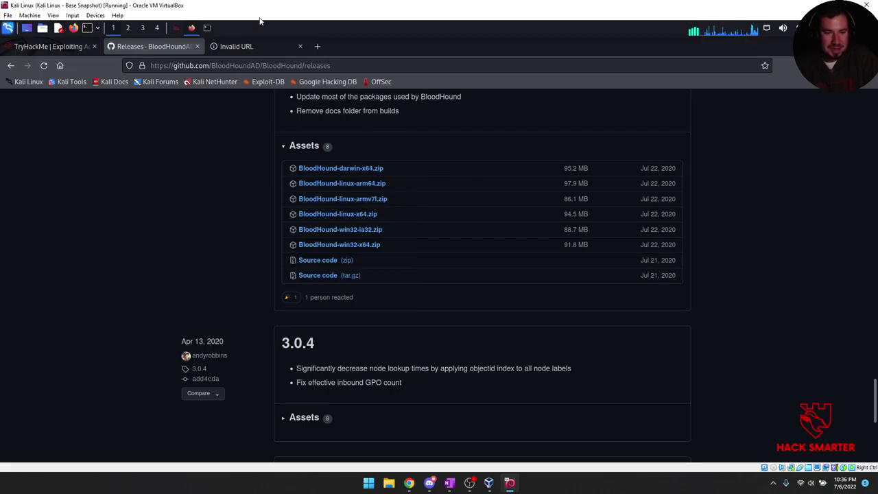
{"action": "left_click", "coordinate": [208, 28]}
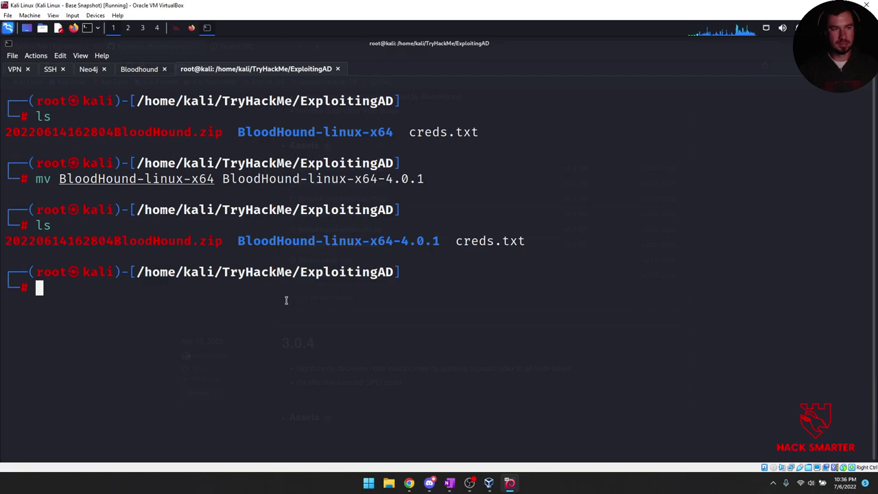
From ~/Downloads, move BloodHound-linux-x64.zip into /home/kali/TryHackMe/ExploitingAD/
{"action": "type", "text": "cd /home/kali/"}
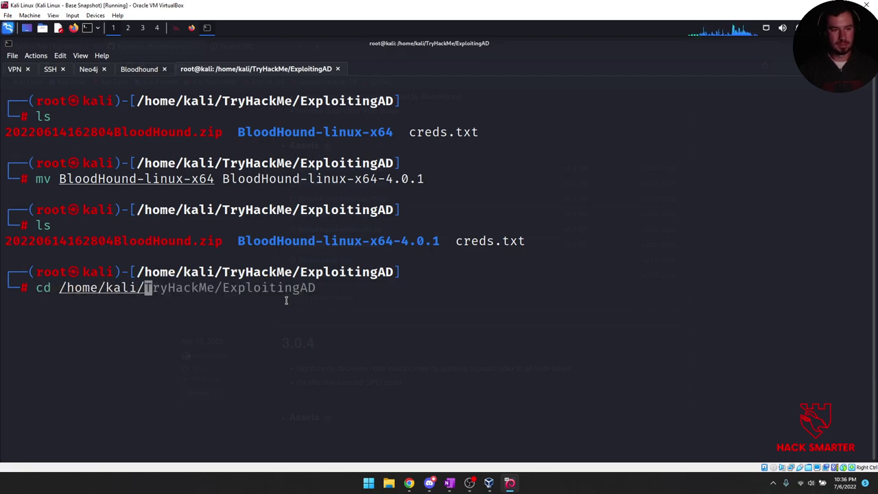
{"action": "type", "text": "Downloads"}
{"action": "key", "text": "Return"}
{"action": "type", "text": "ls"}
{"action": "key", "text": "Return"}
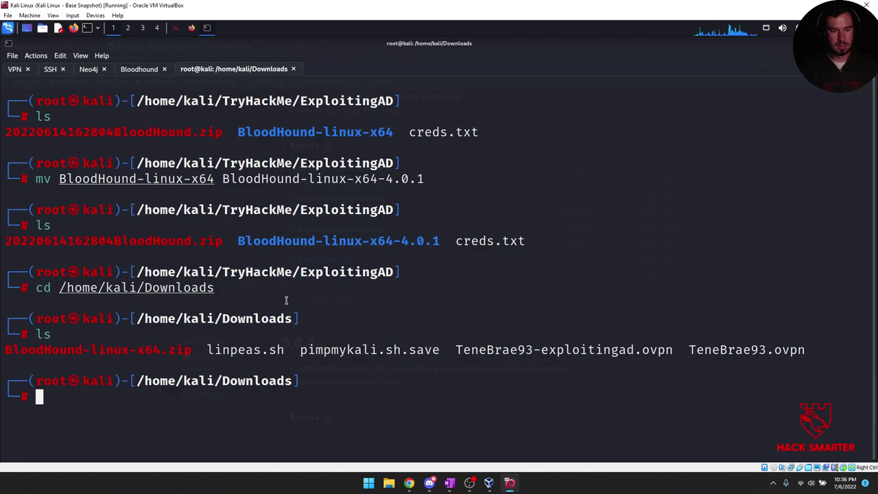
{"action": "type", "text": "mv blo"}
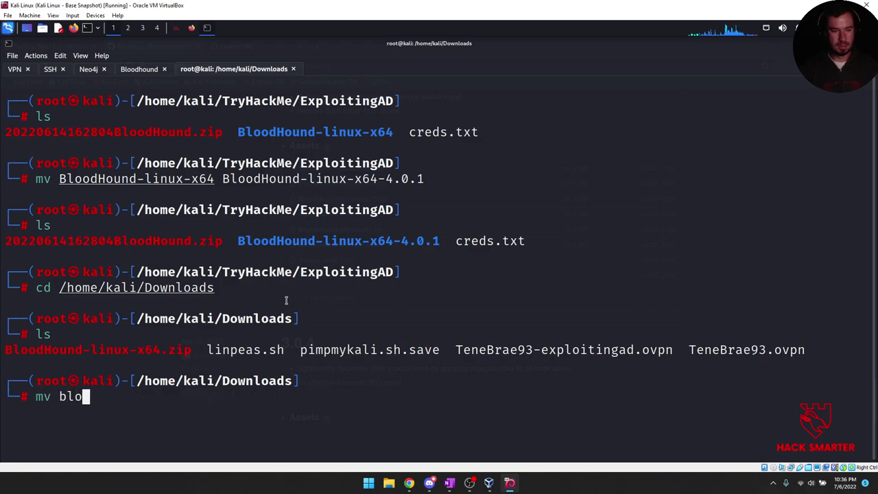
{"action": "key", "text": "Tab"}
{"action": "type", "text": "/home/k"}
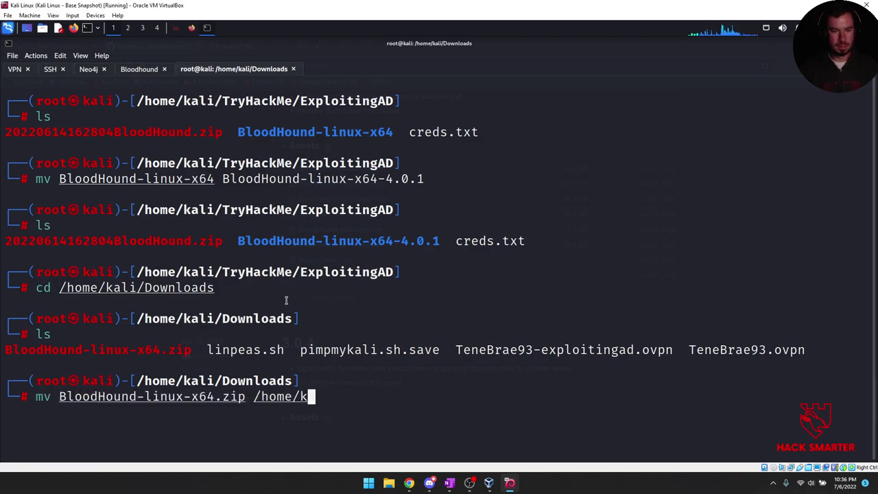
{"action": "type", "text": "ali/TryHackMe/Ex"}
{"action": "key", "text": "Tab"}
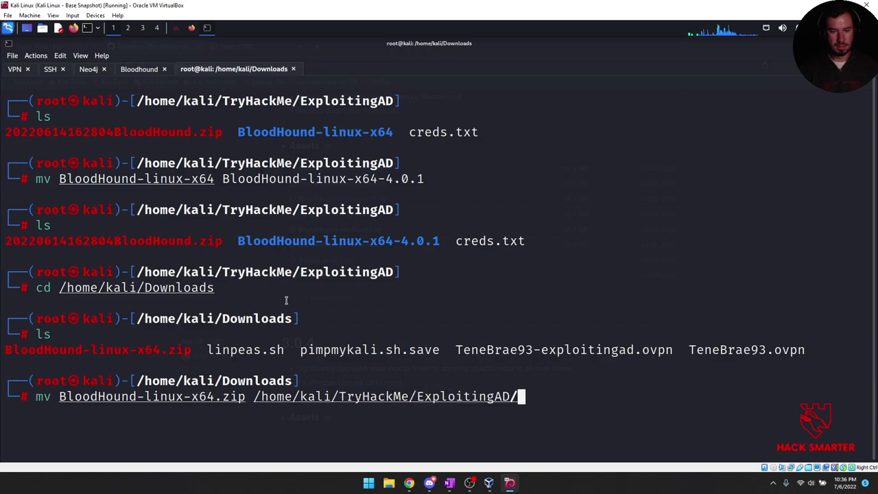
{"action": "key", "text": "Return"}
Change back into ExploitingAD, clear the screen and list its contents
{"action": "type", "text": "cd /home/kali/tr"}
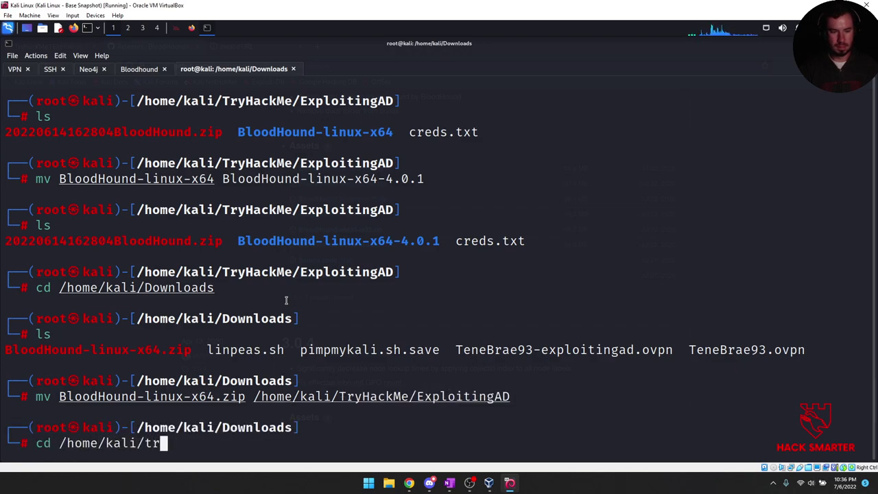
{"action": "key", "text": "Tab"}
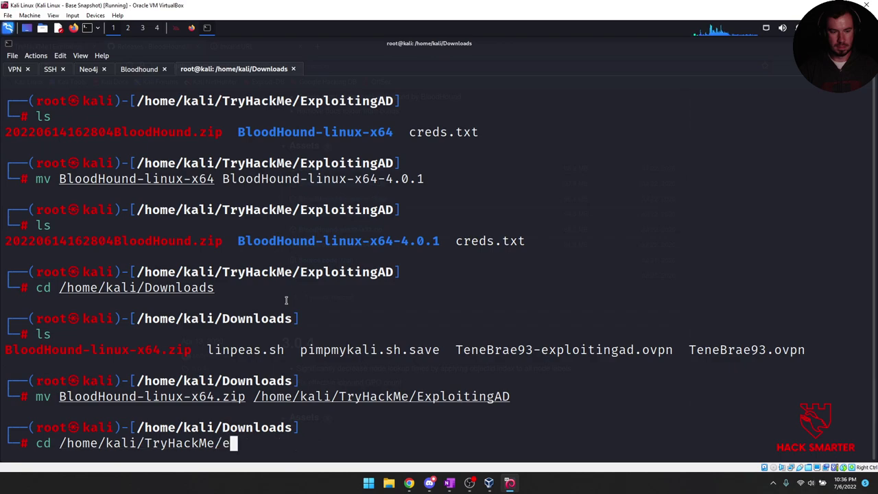
{"action": "key", "text": "Tab"}
{"action": "key", "text": "Return"}
{"action": "type", "text": "clear"}
{"action": "key", "text": "Return"}
{"action": "type", "text": "ls"}
{"action": "key", "text": "Return"}
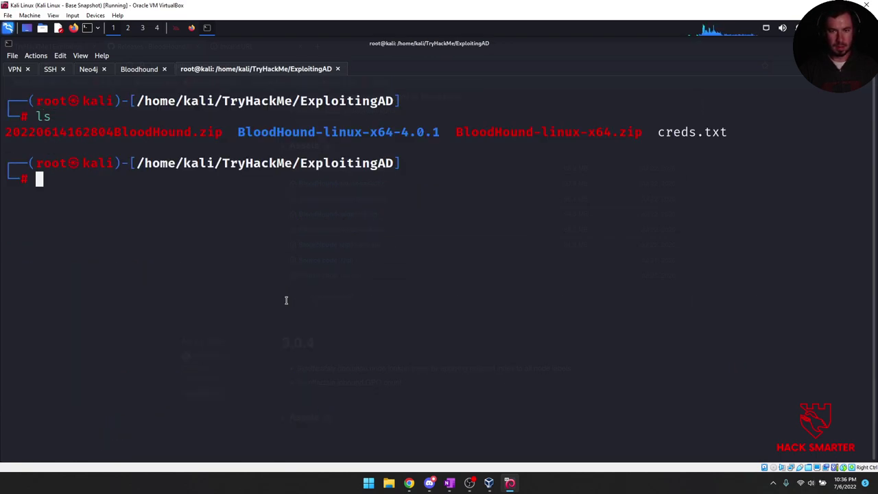
Unzip BloodHound-linux-x64.zip, then clear and list ExploitingAD to see the extracted folder
{"action": "type", "text": "u"}
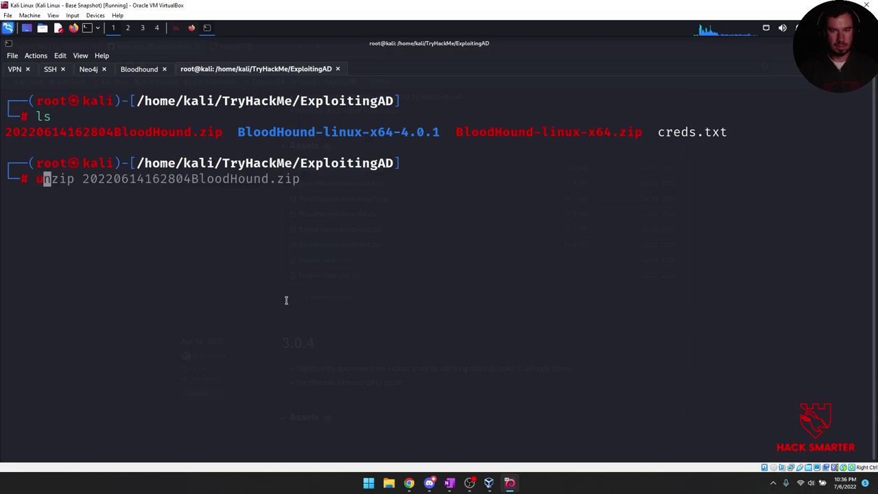
{"action": "type", "text": "nzip Bloo"}
{"action": "key", "text": "Tab"}
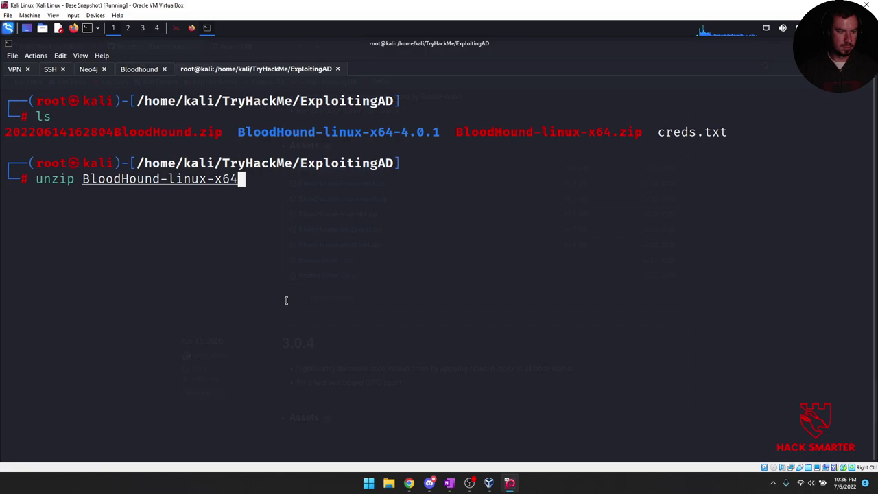
{"action": "type", "text": ".zip"}
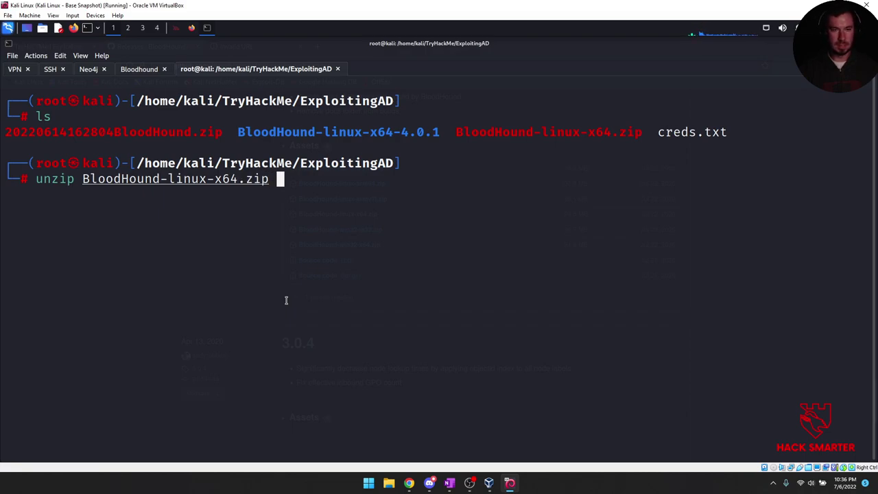
{"action": "key", "text": "Return"}
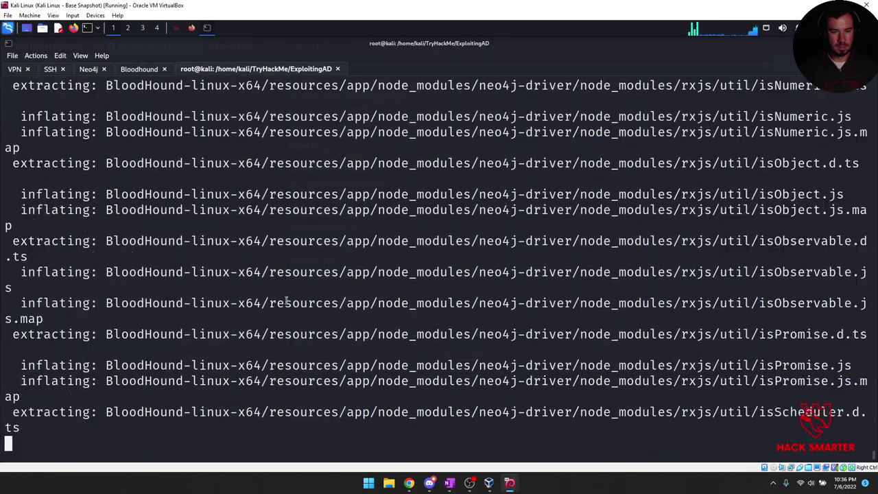
{"action": "type", "text": "clear"}
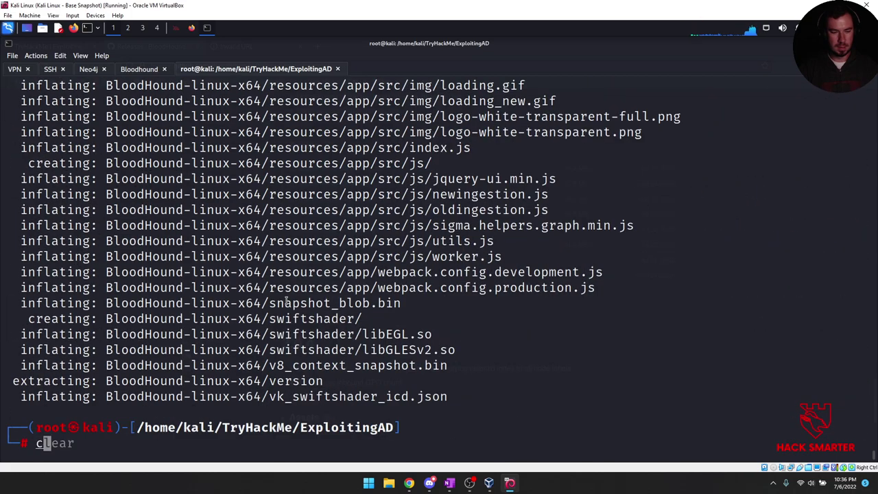
{"action": "key", "text": "Return"}
{"action": "type", "text": "ls"}
{"action": "key", "text": "Return"}
Delete BloodHound-linux-x64.zip with rm and clear the terminal
{"action": "type", "text": "rm b"}
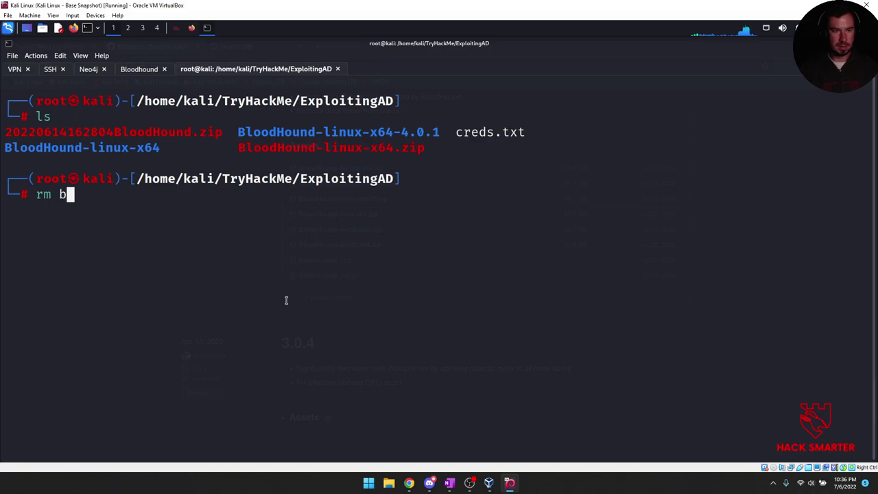
{"action": "key", "text": "Tab"}
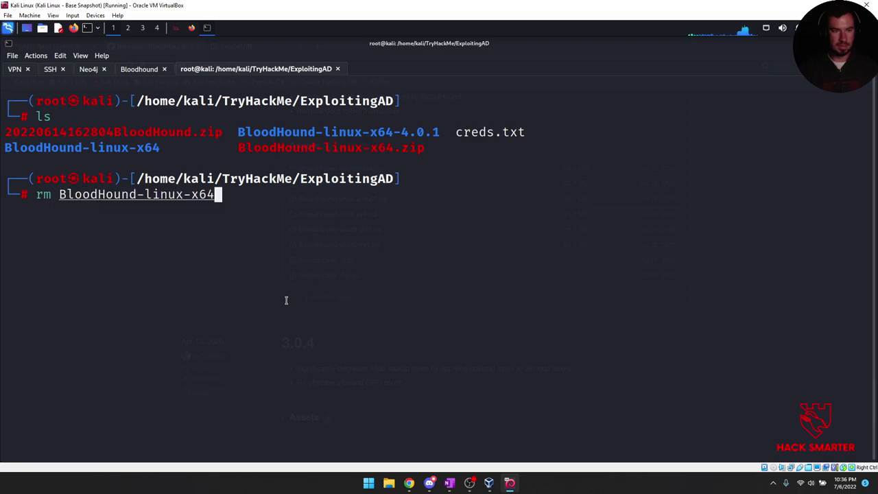
{"action": "type", "text": "-"}
{"action": "key", "text": "BackSpace"}
{"action": "type", "text": ".zip"}
{"action": "key", "text": "Return"}
{"action": "type", "text": "clear"}
{"action": "key", "text": "Return"}
{"action": "type", "text": "ls"}
{"action": "key", "text": "Return"}
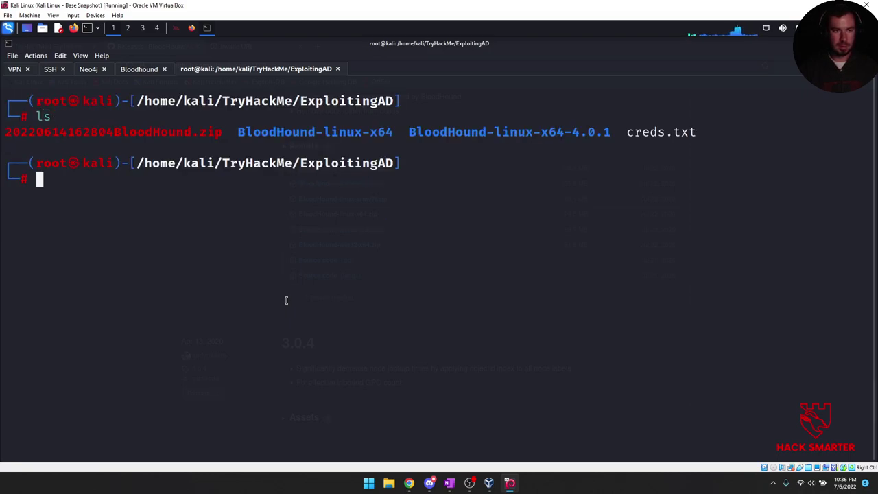
Rename the extracted BloodHound-linux-x64 folder to BloodHound-linux-x64-3.0.5 after checking the release version
{"action": "type", "text": "mv blo"}
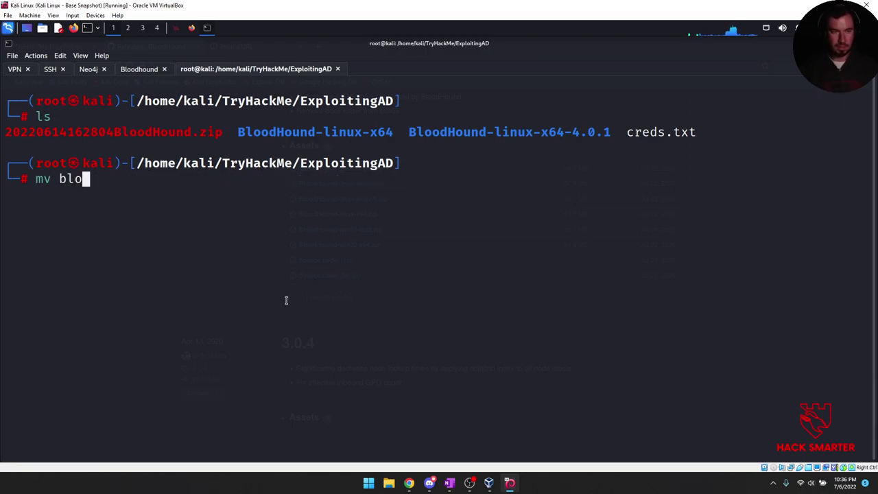
{"action": "key", "text": "Tab"}
{"action": "type", "text": "blo"}
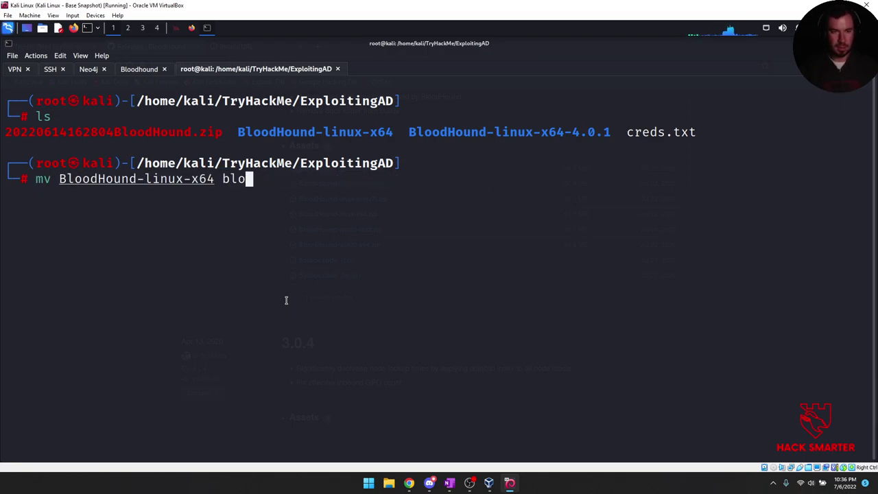
{"action": "key", "text": "Tab"}
{"action": "type", "text": "-"}
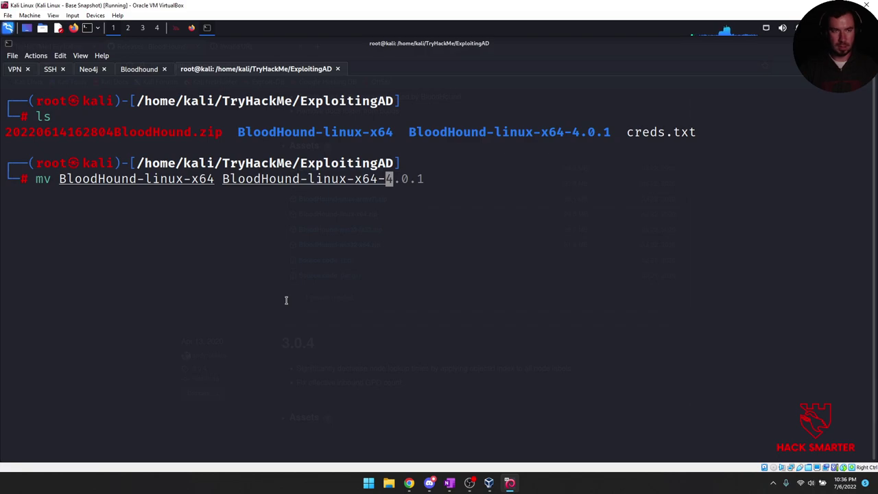
{"action": "left_click", "coordinate": [193, 27]}
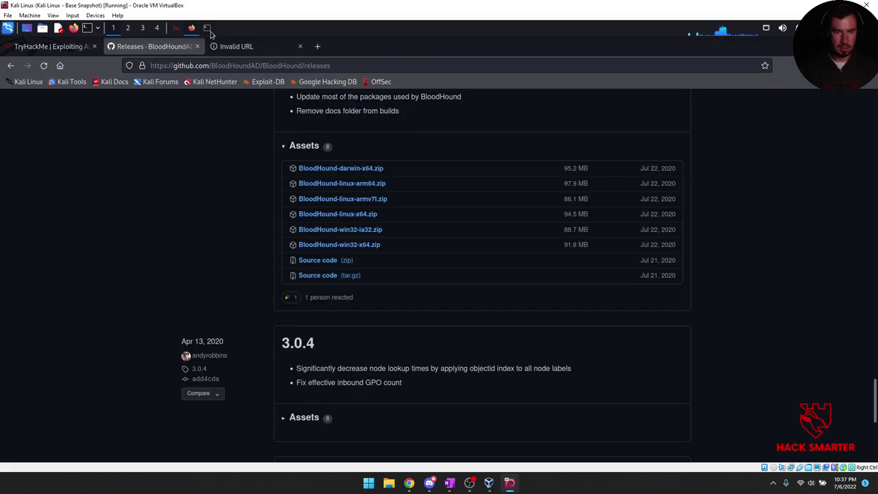
{"action": "scroll", "coordinate": [412, 260], "scroll_direction": "up", "scroll_amount": 4}
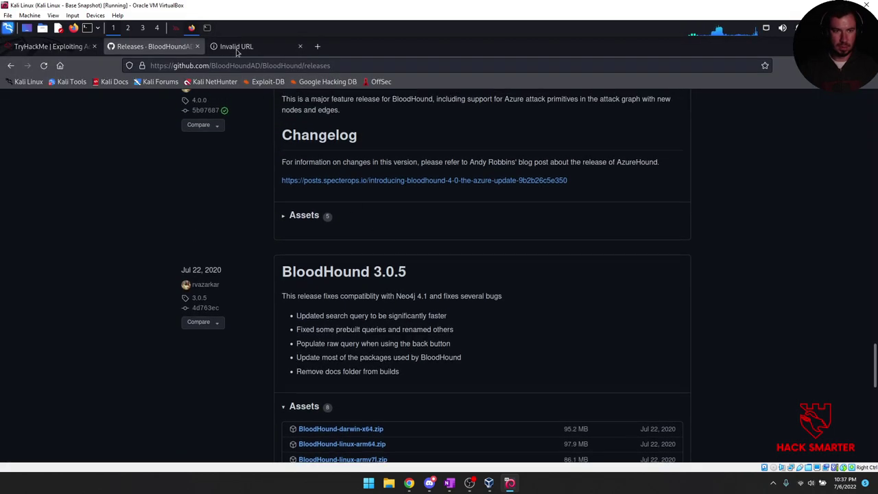
{"action": "left_click", "coordinate": [208, 27]}
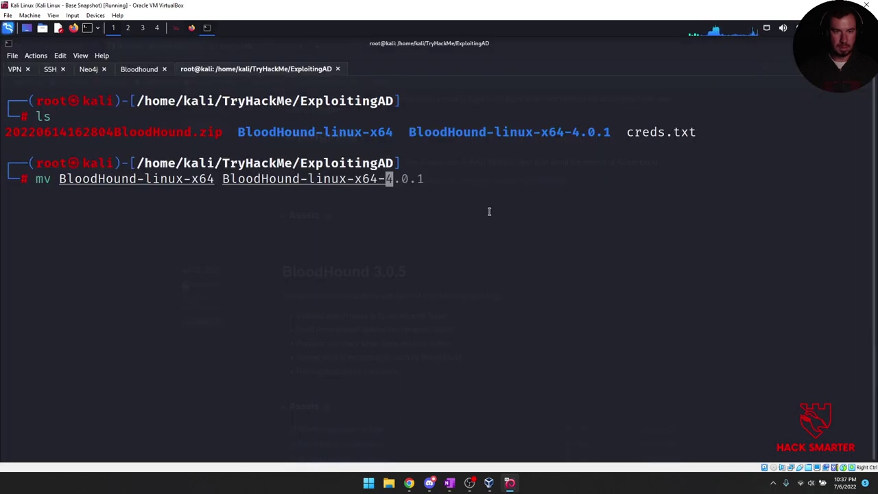
{"action": "type", "text": "3.0.5"}
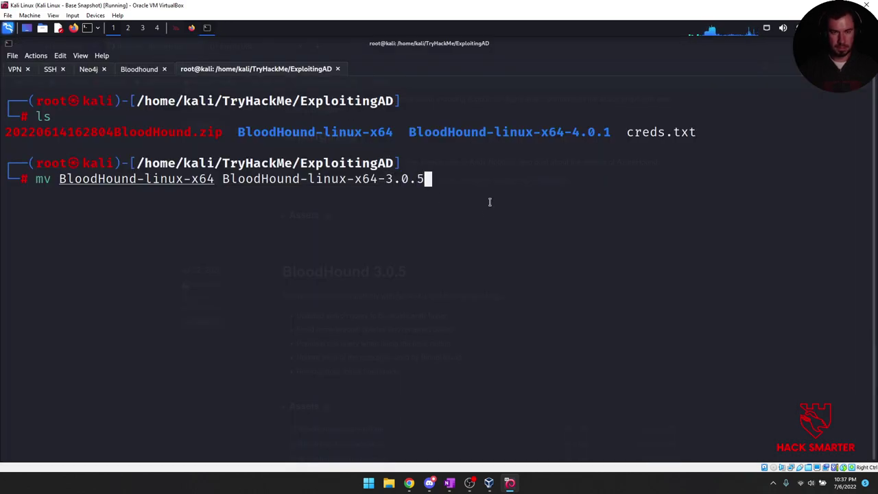
{"action": "key", "text": "Return"}
Change into the BloodHound-linux-x64-3.0.5 folder and list its contents
{"action": "type", "text": "clear"}
{"action": "key", "text": "Return"}
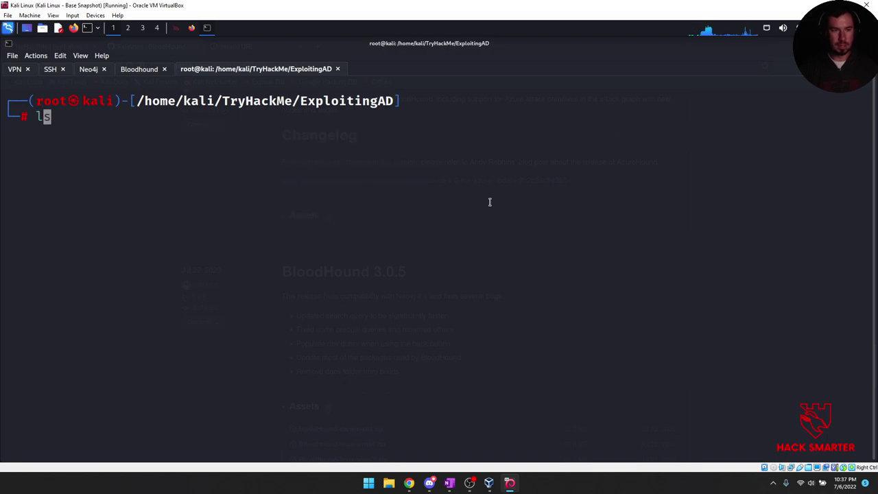
{"action": "type", "text": "ls"}
{"action": "key", "text": "Return"}
{"action": "type", "text": "cd B"}
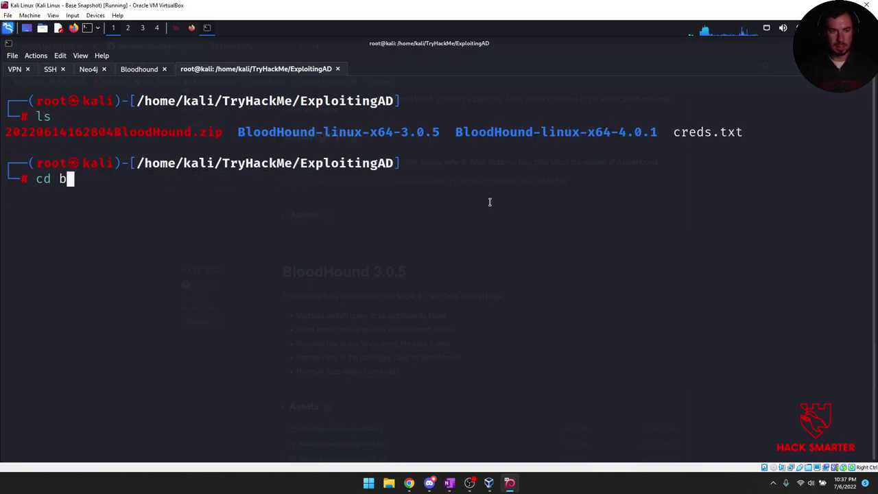
{"action": "key", "text": "Tab"}
{"action": "type", "text": "3"}
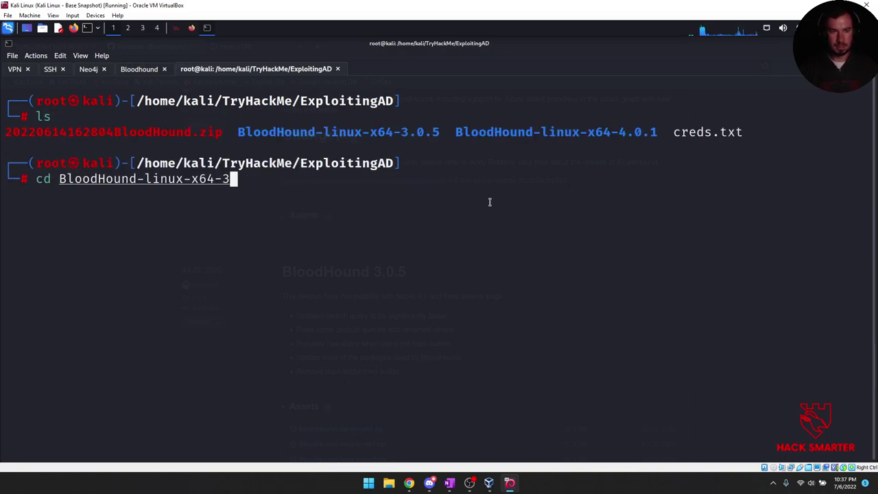
{"action": "key", "text": "Tab"}
{"action": "key", "text": "Return"}
{"action": "type", "text": "ls"}
{"action": "key", "text": "Return"}
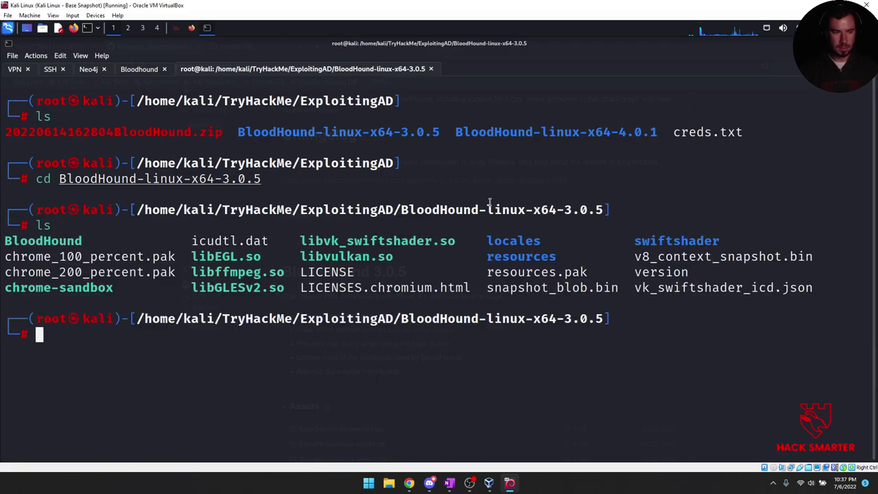
Confirm Neo4j is running, then launch ./BloodHound --no-sandbox
{"action": "left_click", "coordinate": [87, 71]}
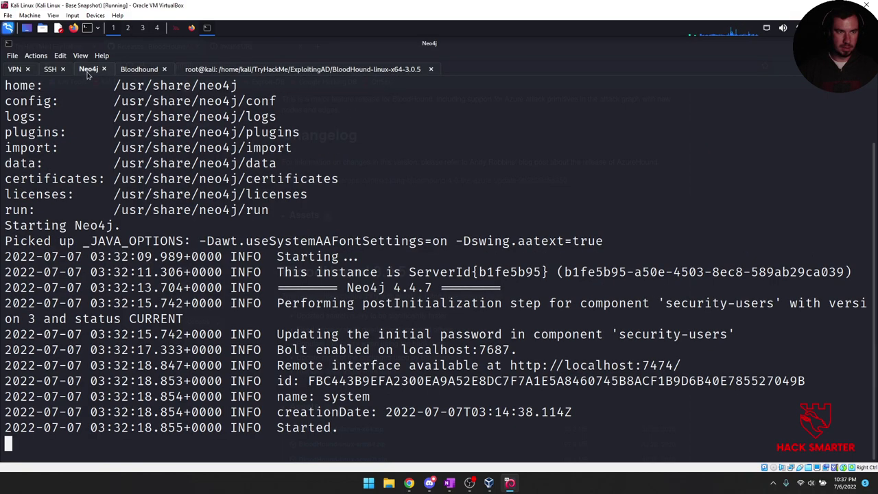
{"action": "left_click", "coordinate": [291, 69]}
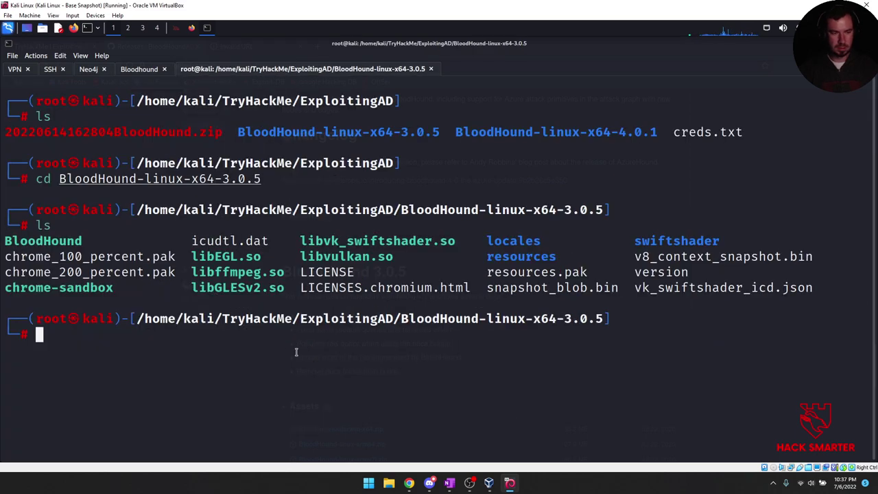
{"action": "type", "text": "./Bl"}
{"action": "key", "text": "Tab"}
{"action": "type", "text": "--n"}
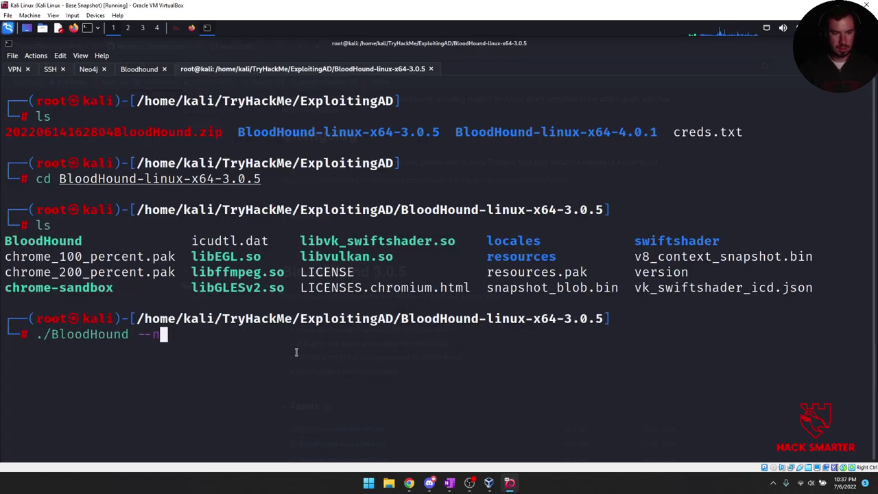
{"action": "type", "text": "o-sandbox"}
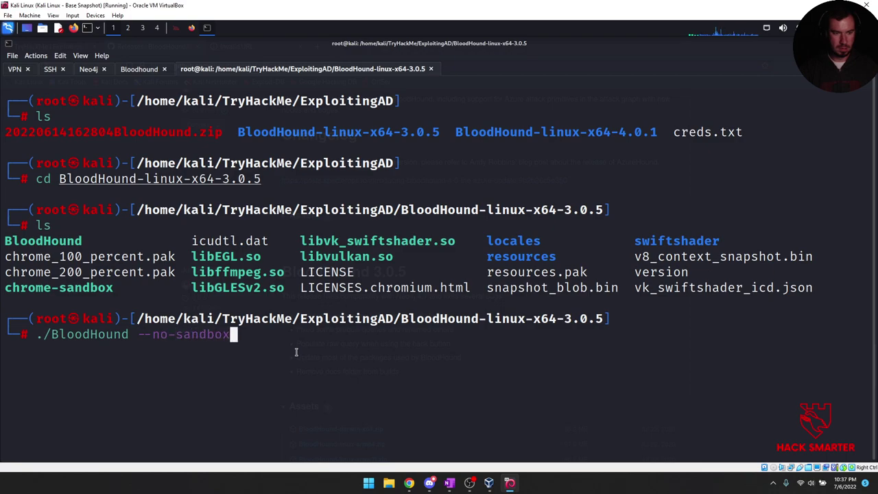
{"action": "key", "text": "Return"}
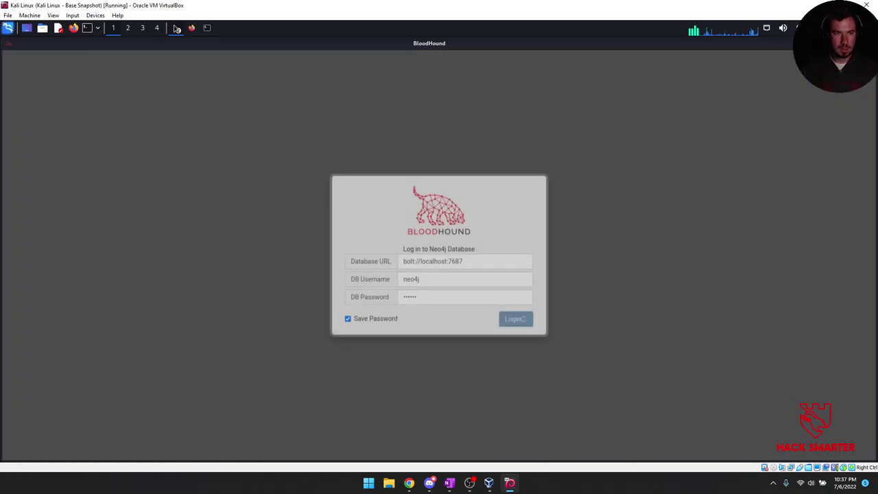
Switch to the logged-in BloodHound window and open the Upload Data file picker
{"action": "left_click", "coordinate": [176, 28]}
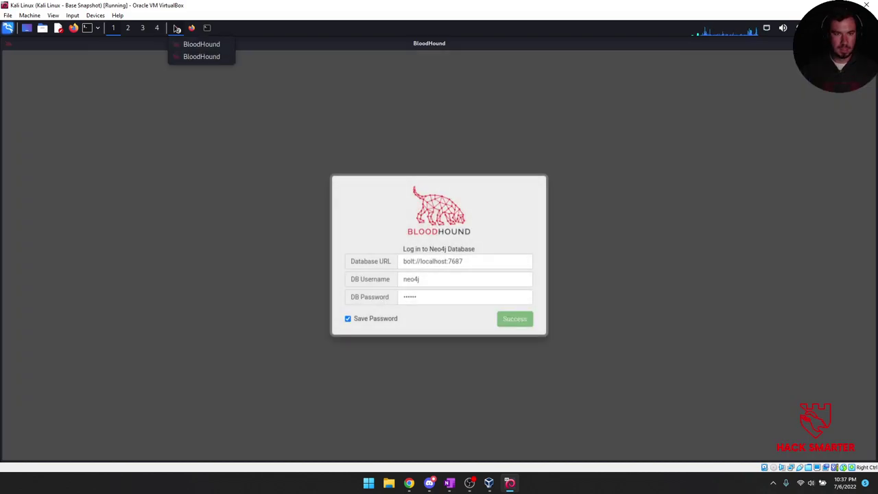
{"action": "left_click", "coordinate": [201, 43]}
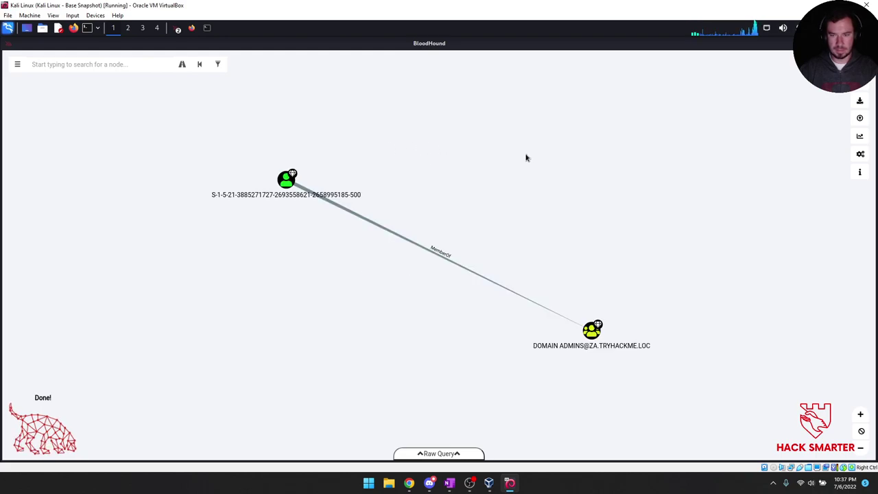
{"action": "left_click", "coordinate": [860, 119]}
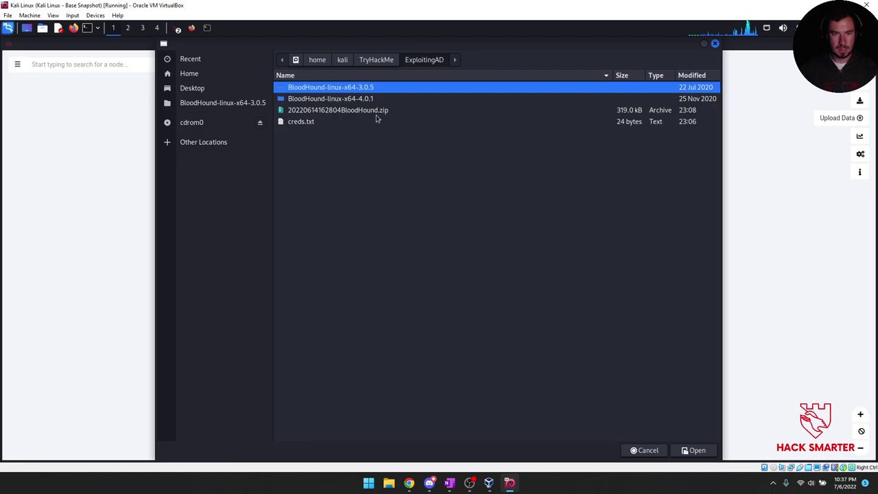
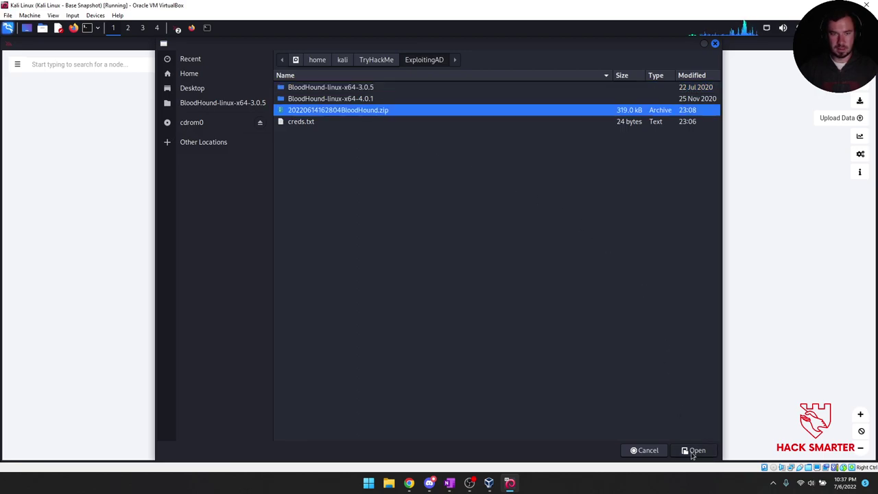
{"action": "left_click", "coordinate": [694, 451]}
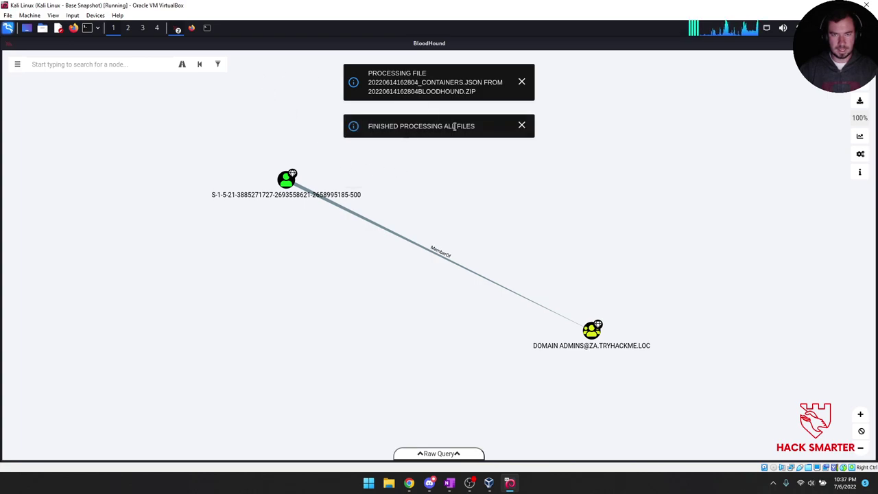
{"action": "left_click", "coordinate": [19, 63]}
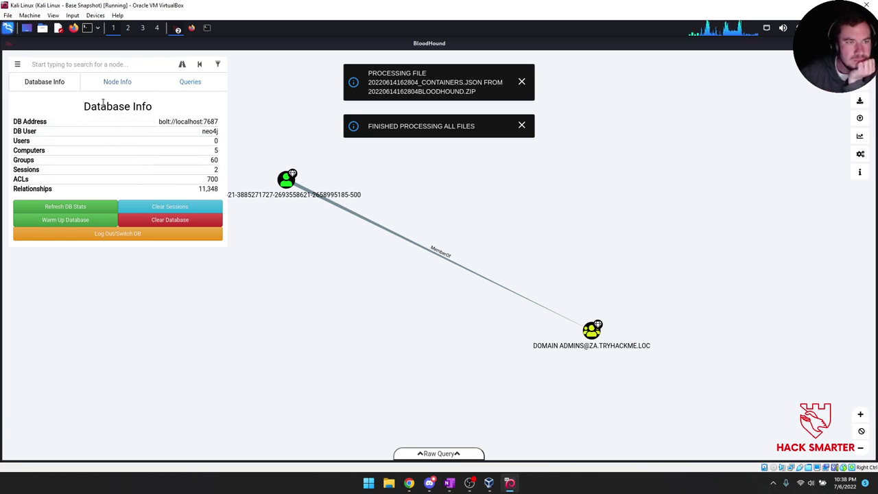
{"action": "left_click", "coordinate": [111, 82]}
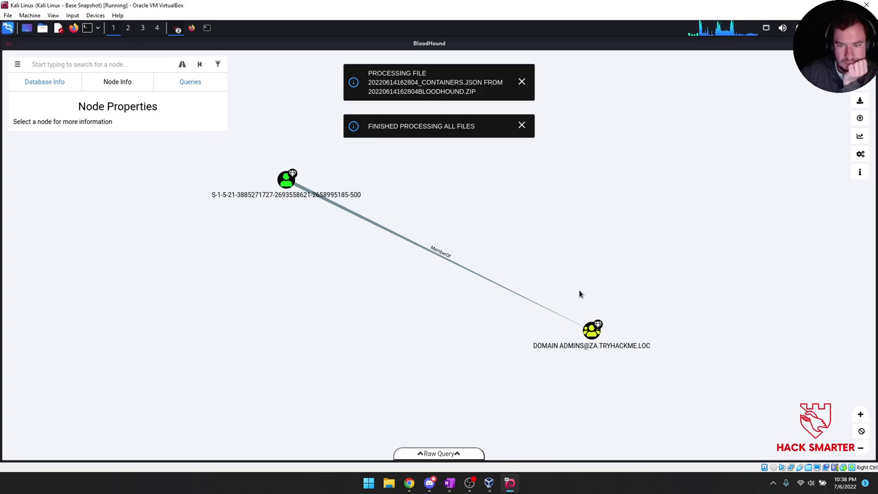
{"action": "left_click", "coordinate": [592, 333]}
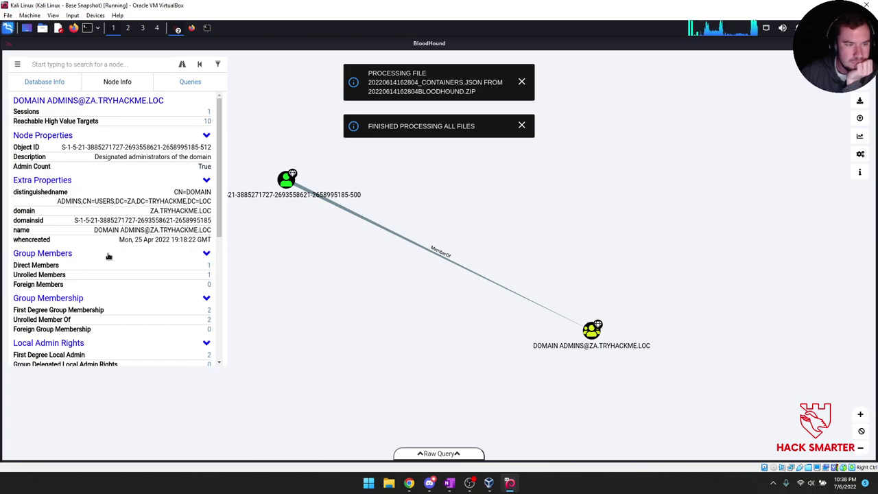
{"action": "scroll", "coordinate": [108, 256], "scroll_direction": "down", "scroll_amount": 4}
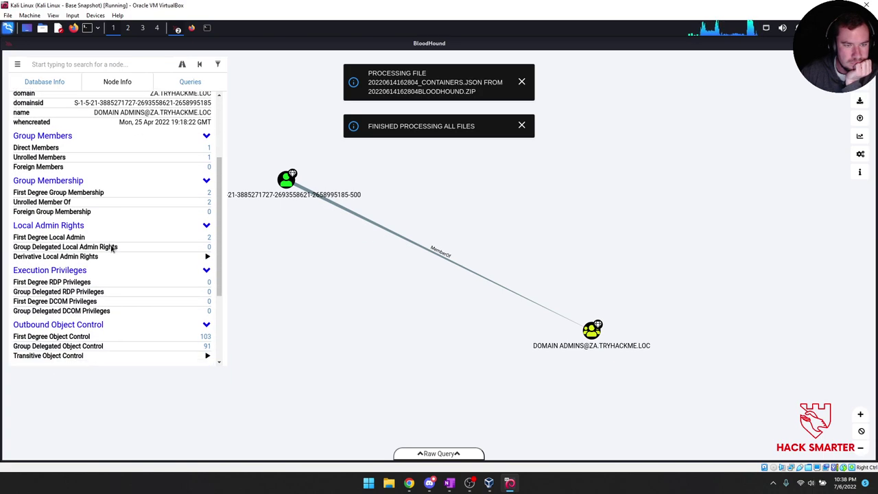
{"action": "scroll", "coordinate": [112, 249], "scroll_direction": "down", "scroll_amount": 1}
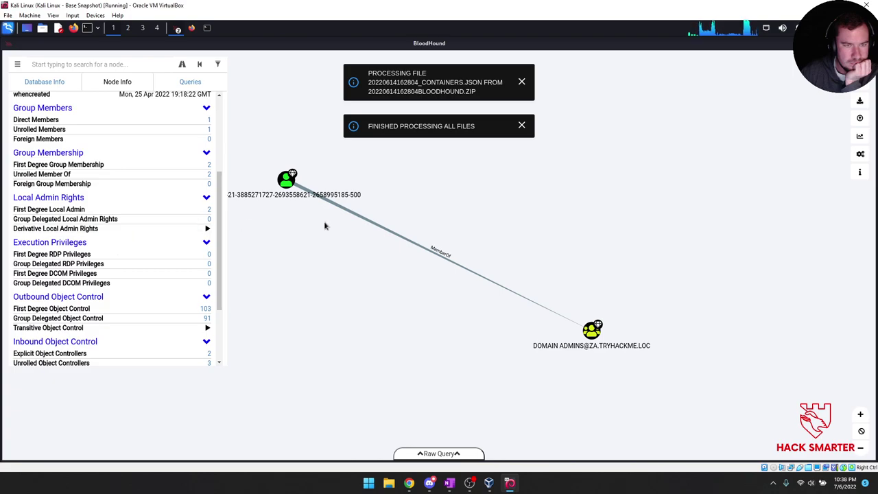
{"action": "left_click", "coordinate": [288, 177]}
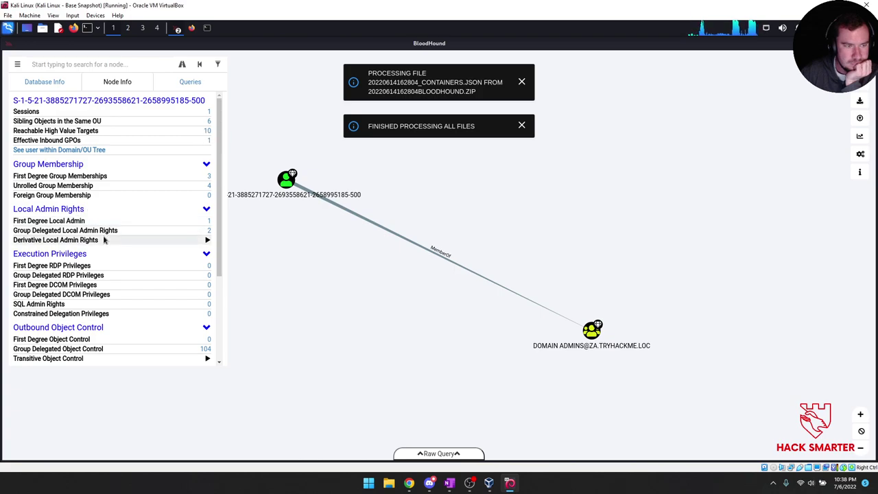
{"action": "scroll", "coordinate": [113, 233], "scroll_direction": "down", "scroll_amount": 3}
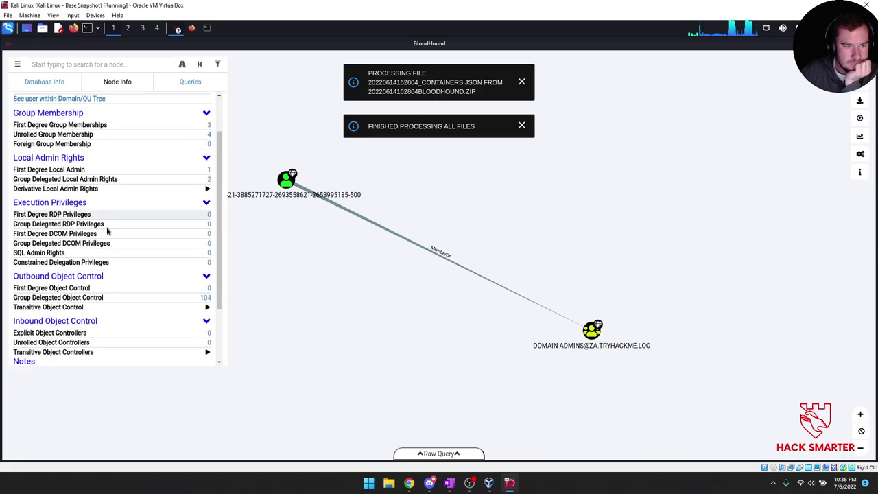
{"action": "scroll", "coordinate": [108, 212], "scroll_direction": "up", "scroll_amount": 5}
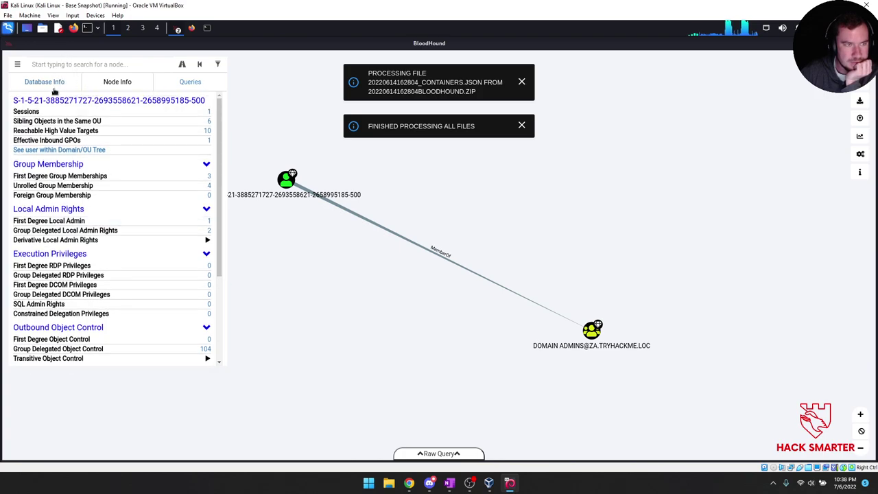
{"action": "left_click", "coordinate": [48, 83]}
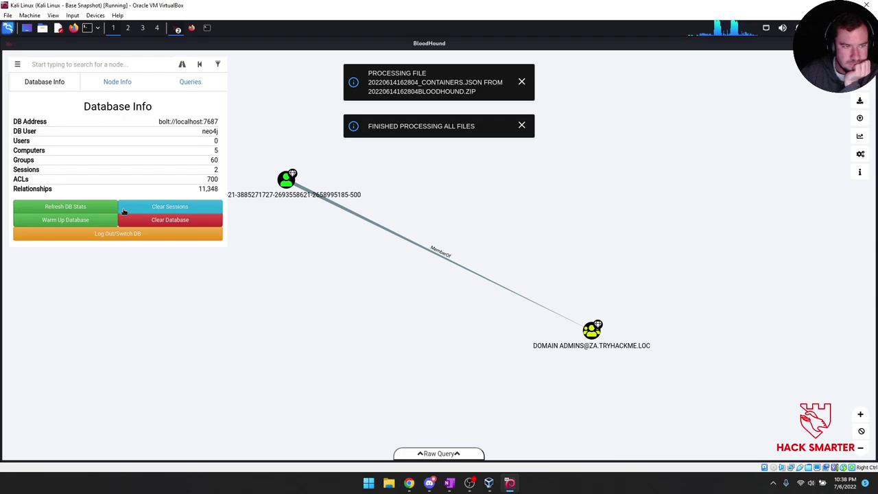
Clear the entire database through both confirmations and dismiss the Clearing Data notice
{"action": "left_click", "coordinate": [175, 221]}
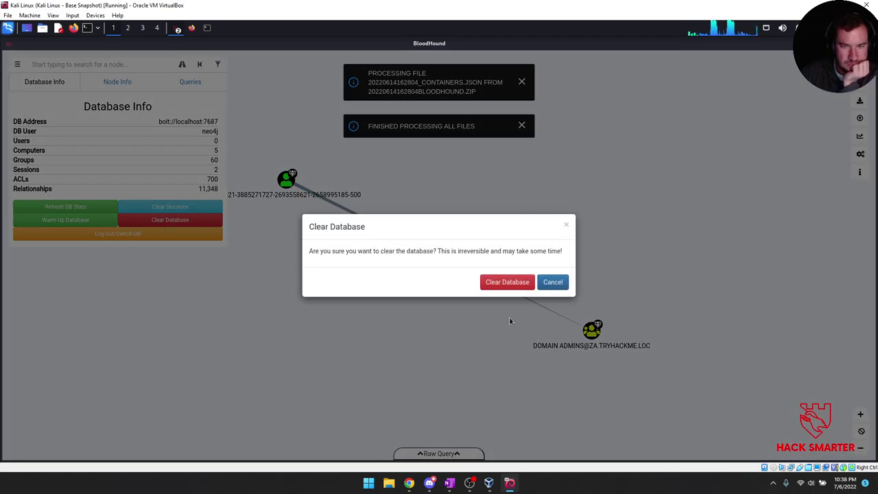
{"action": "left_click", "coordinate": [507, 282]}
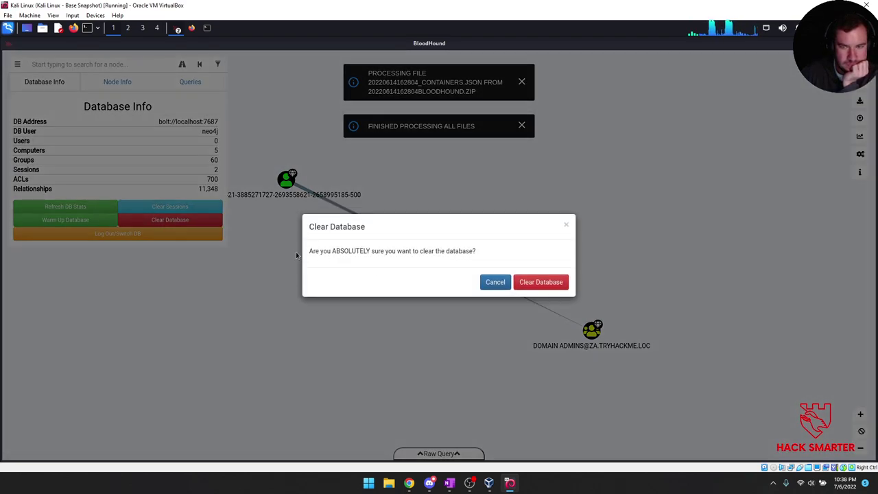
{"action": "left_click", "coordinate": [549, 284]}
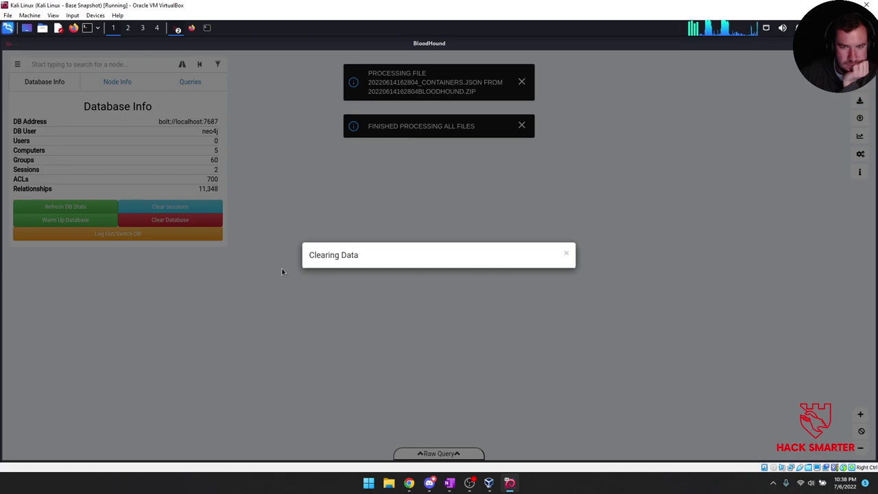
{"action": "left_click", "coordinate": [566, 256]}
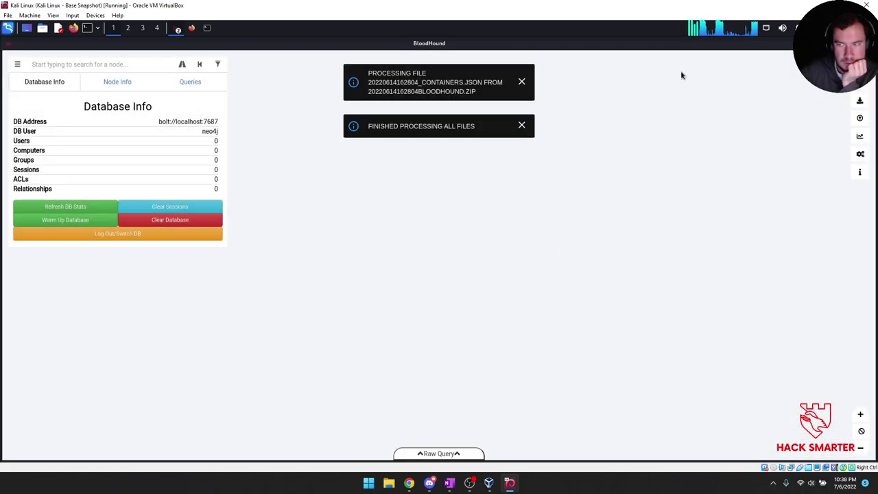
{"action": "left_click", "coordinate": [863, 122]}
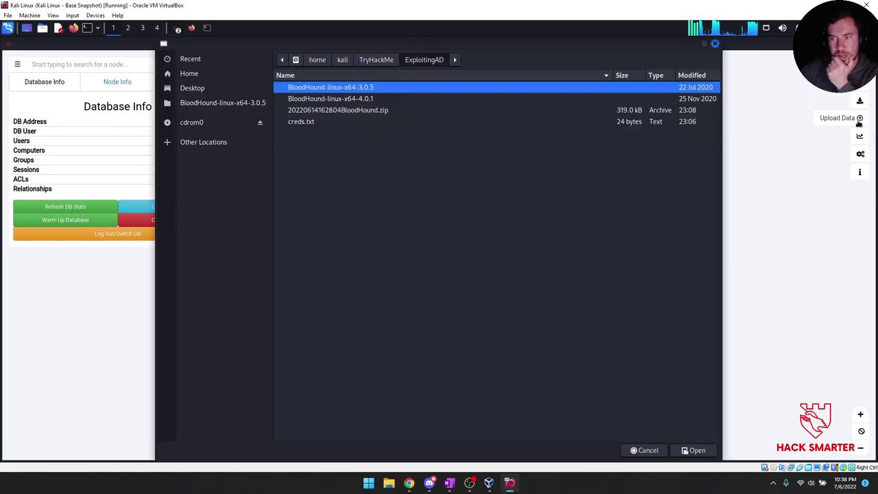
{"action": "left_click", "coordinate": [332, 110]}
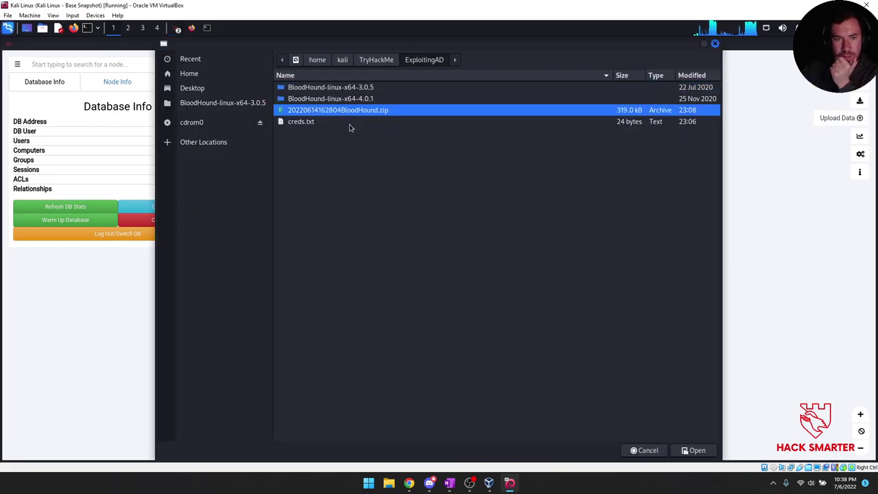
{"action": "left_click", "coordinate": [679, 450]}
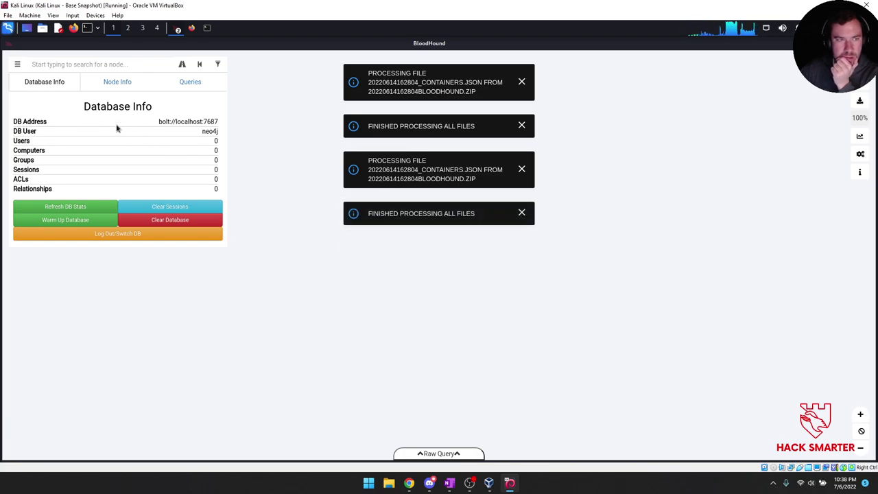
Check Node Info, then refresh the Database Info stats, which still show zero counts
{"action": "left_click", "coordinate": [103, 84]}
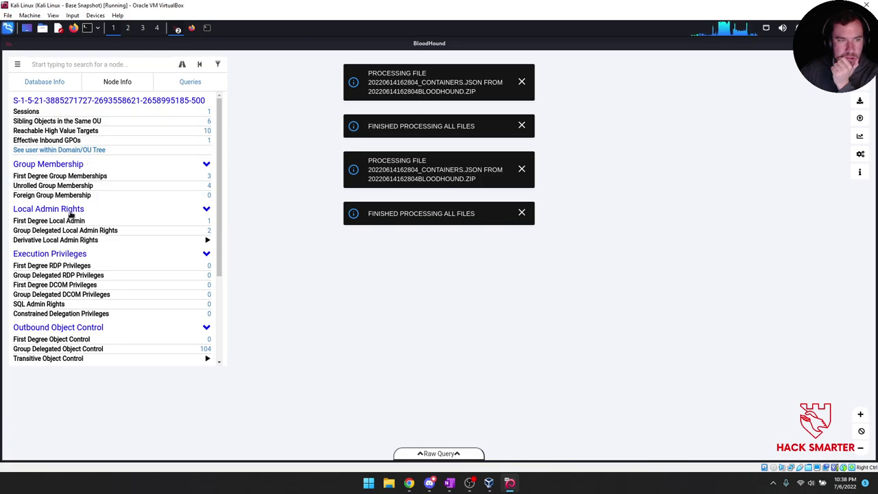
{"action": "left_click", "coordinate": [50, 84]}
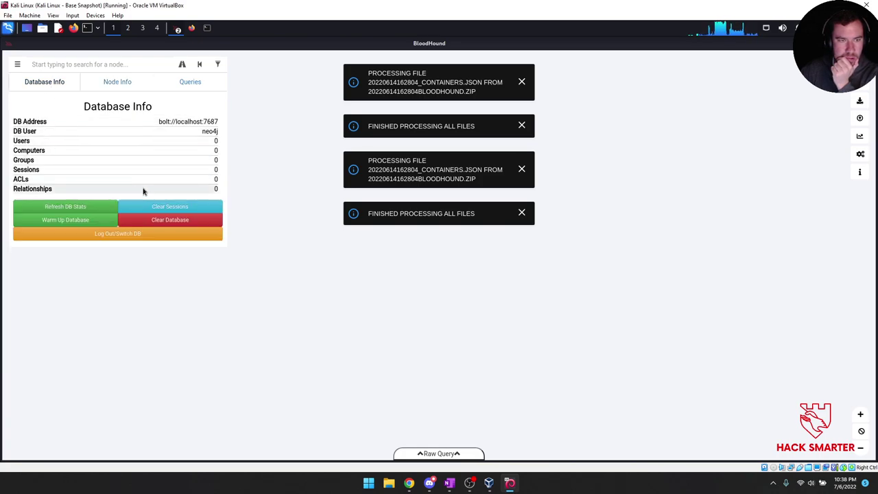
{"action": "left_click", "coordinate": [80, 209]}
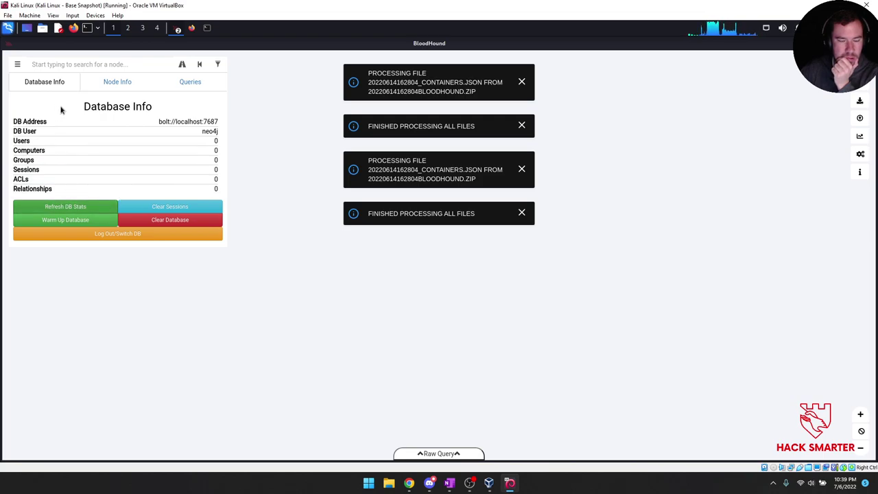
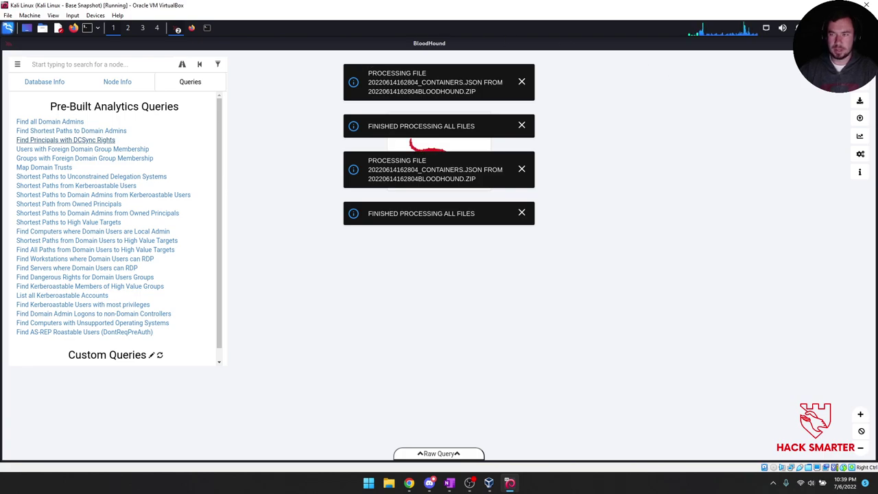
Back in BloodHound, scroll the DB Stats, On-Prem Objects and Azure Objects counts
{"action": "left_click", "coordinate": [206, 27]}
{"action": "left_click", "coordinate": [178, 29]}
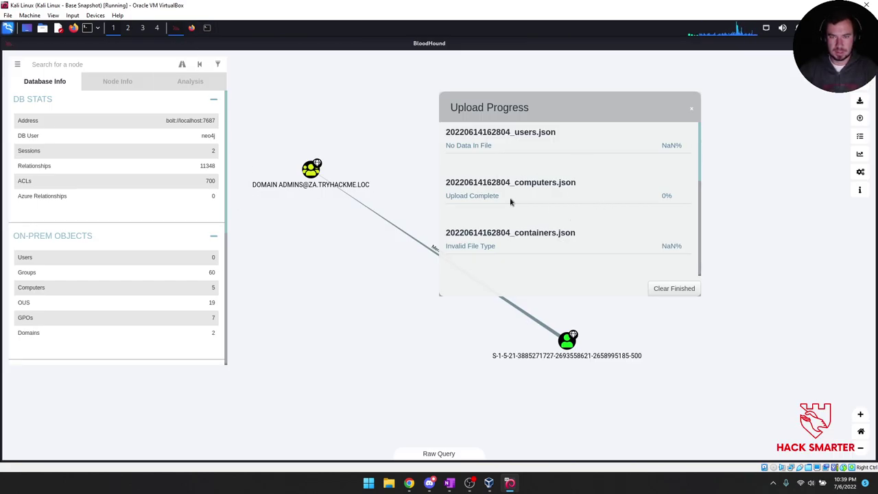
{"action": "scroll", "coordinate": [539, 199], "scroll_direction": "down", "scroll_amount": 3}
{"action": "scroll", "coordinate": [539, 206], "scroll_direction": "up", "scroll_amount": 3}
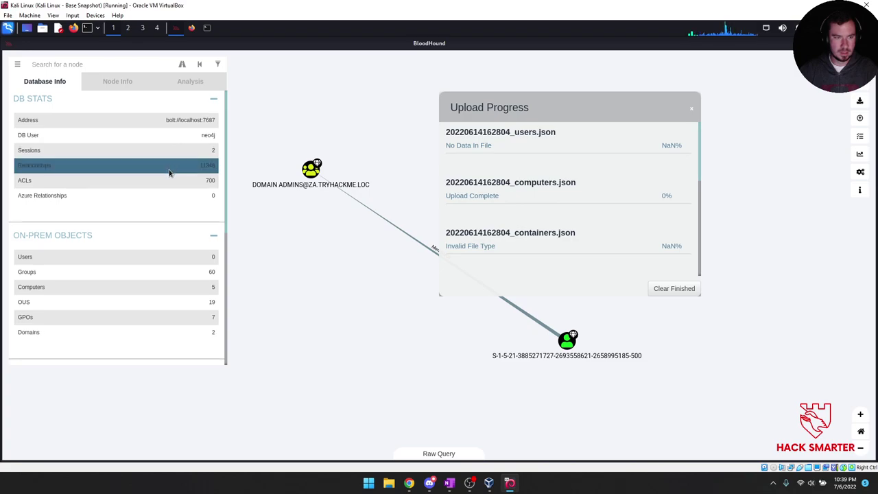
{"action": "scroll", "coordinate": [136, 295], "scroll_direction": "down", "scroll_amount": 1}
{"action": "scroll", "coordinate": [79, 246], "scroll_direction": "down", "scroll_amount": 5}
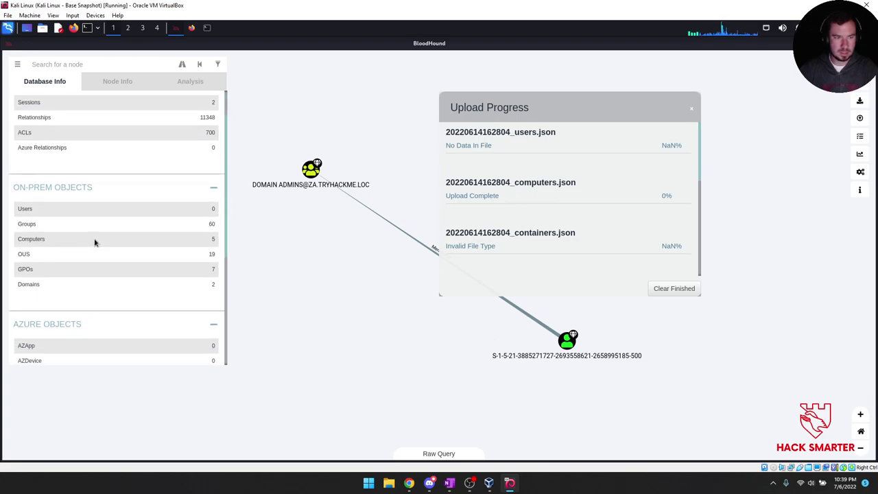
{"action": "scroll", "coordinate": [96, 223], "scroll_direction": "down", "scroll_amount": 2}
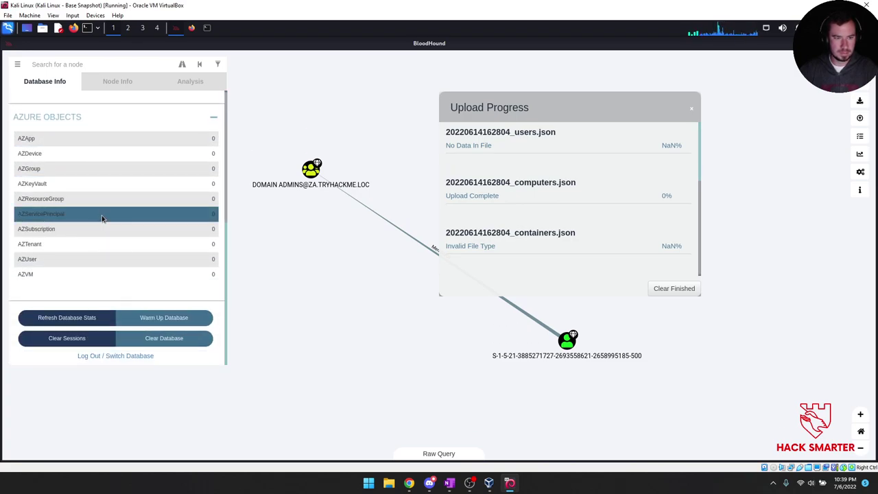
Clear all data from the database and close the Upload Progress window
{"action": "left_click", "coordinate": [173, 339]}
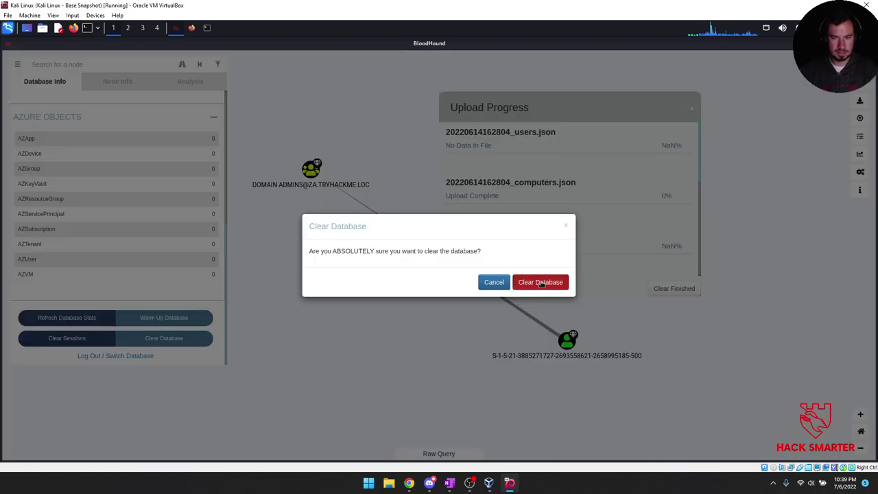
{"action": "left_click", "coordinate": [564, 281]}
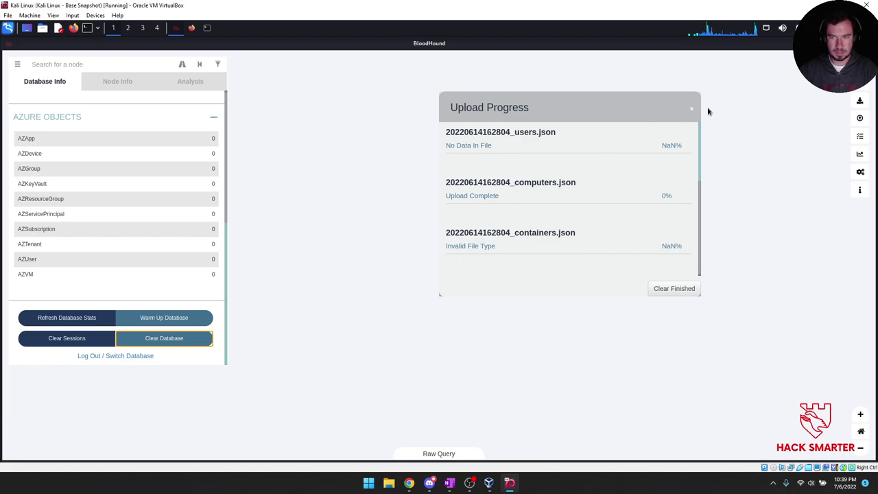
{"action": "left_click", "coordinate": [691, 112]}
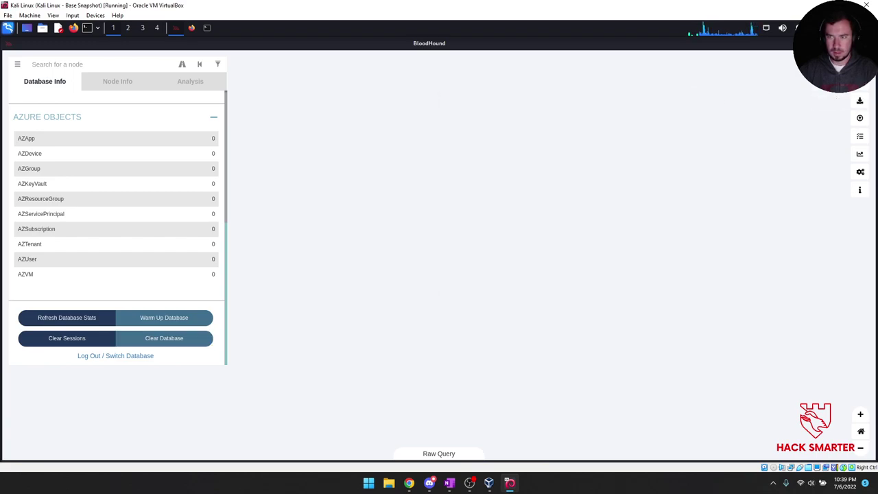
{"action": "left_click", "coordinate": [856, 124]}
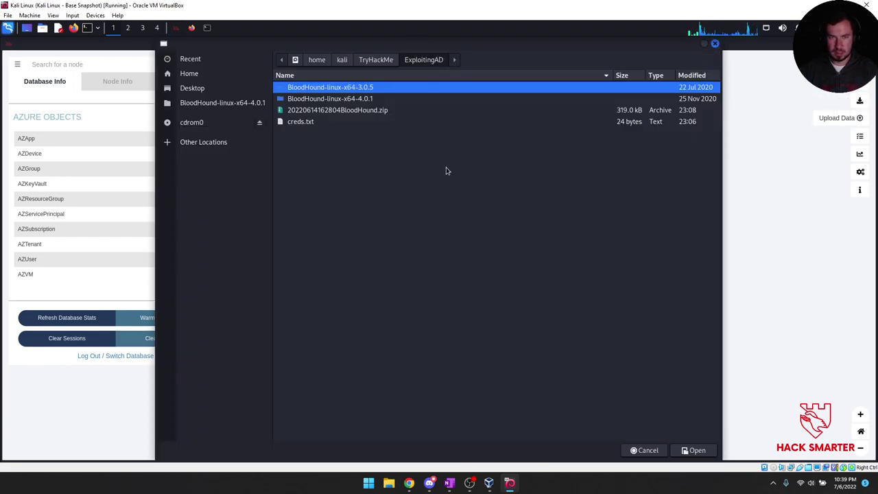
{"action": "left_click", "coordinate": [336, 113]}
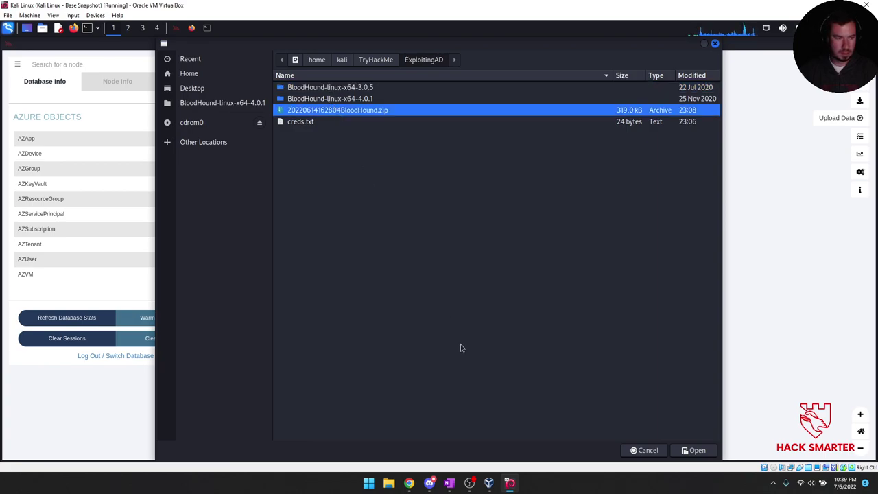
{"action": "left_click", "coordinate": [694, 450]}
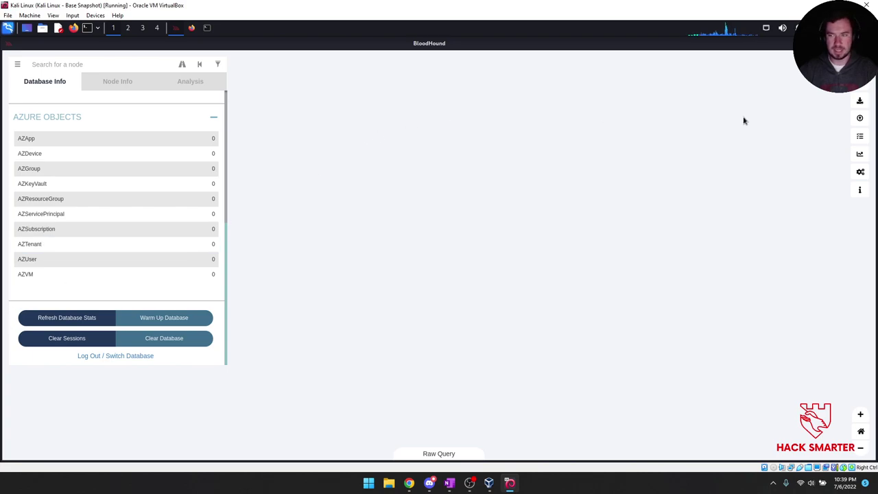
In Firefox, scroll the releases page to the BloodHound 4.1.0 – The Three Headed Hound changelog
{"action": "left_click", "coordinate": [192, 29]}
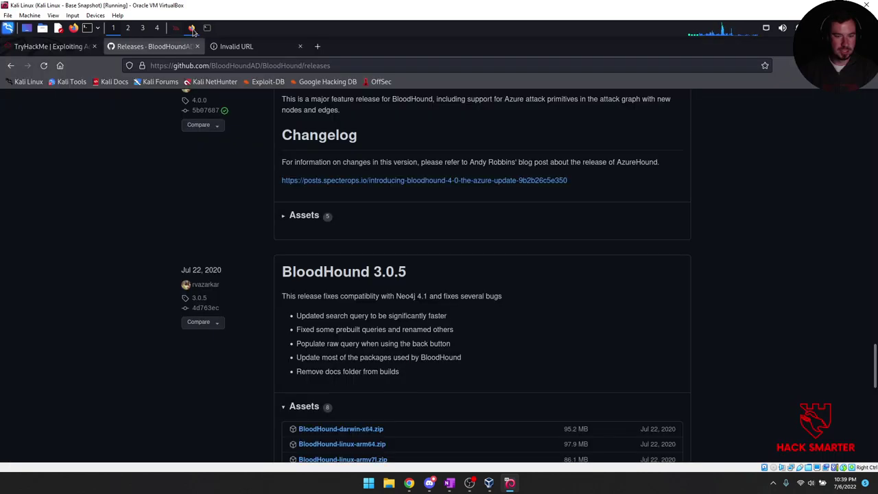
{"action": "scroll", "coordinate": [410, 294], "scroll_direction": "up", "scroll_amount": 20}
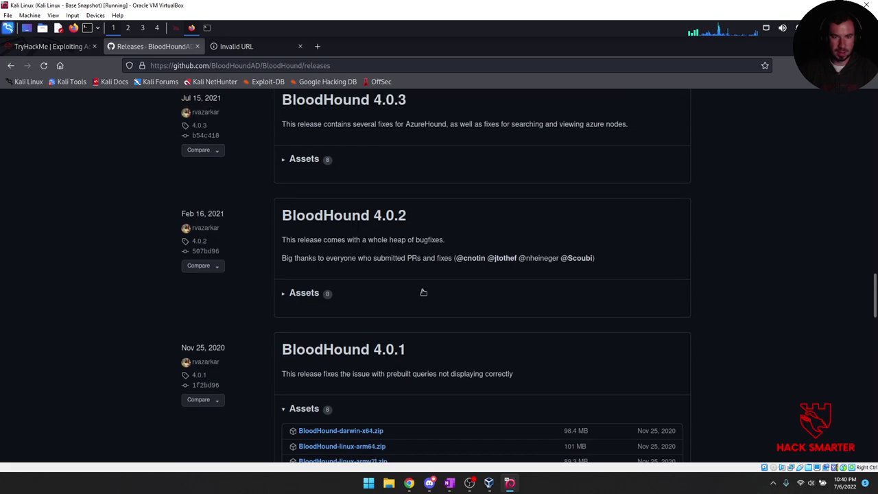
{"action": "scroll", "coordinate": [423, 284], "scroll_direction": "up", "scroll_amount": 4}
{"action": "scroll", "coordinate": [429, 288], "scroll_direction": "down", "scroll_amount": 3}
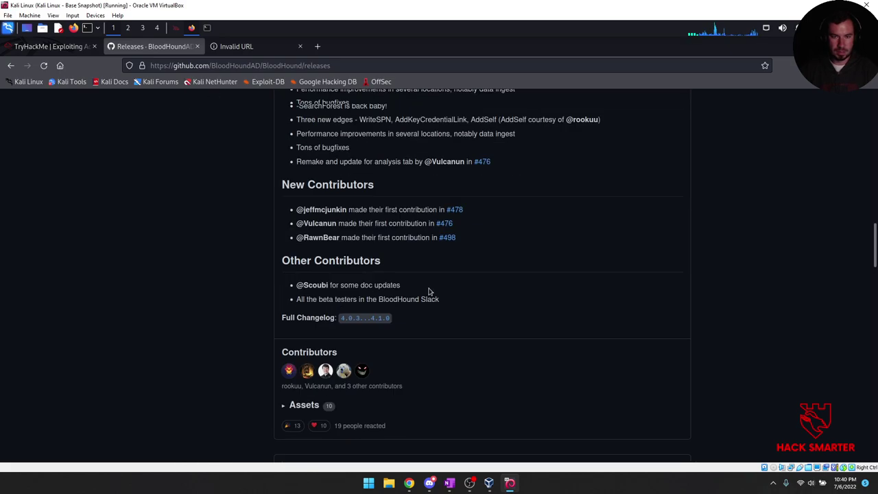
{"action": "scroll", "coordinate": [430, 289], "scroll_direction": "up", "scroll_amount": 6}
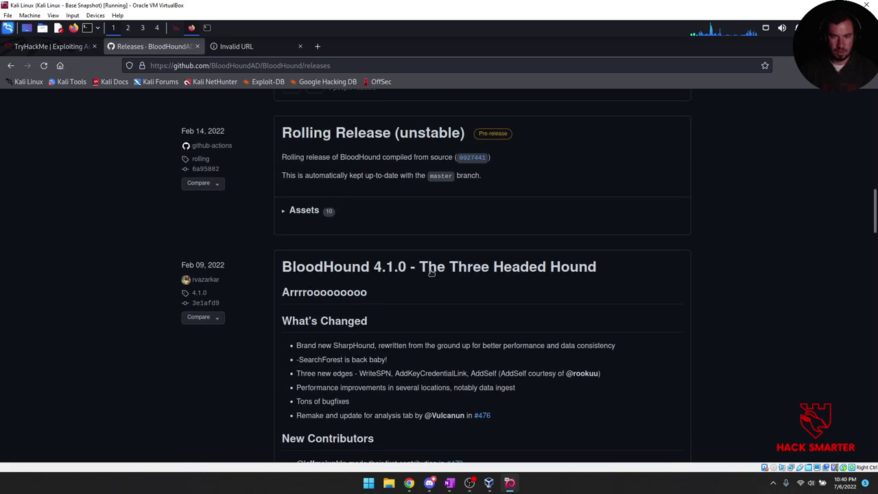
{"action": "scroll", "coordinate": [439, 273], "scroll_direction": "up", "scroll_amount": 3}
{"action": "scroll", "coordinate": [412, 274], "scroll_direction": "down", "scroll_amount": 5}
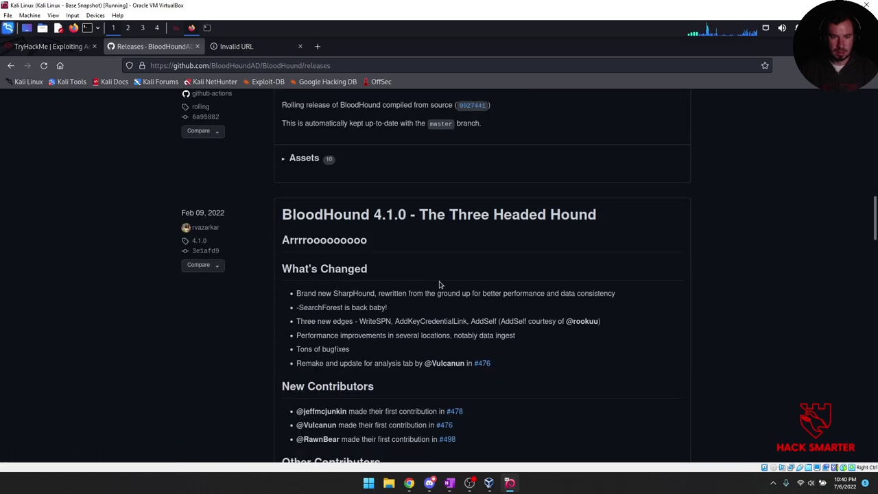
{"action": "scroll", "coordinate": [405, 278], "scroll_direction": "down", "scroll_amount": 5}
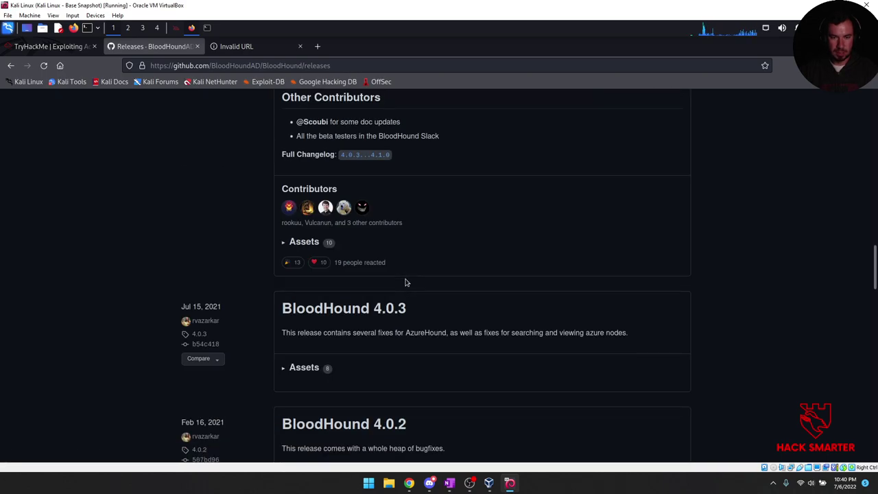
{"action": "scroll", "coordinate": [404, 281], "scroll_direction": "up", "scroll_amount": 2}
{"action": "scroll", "coordinate": [408, 281], "scroll_direction": "down", "scroll_amount": 3}
{"action": "scroll", "coordinate": [398, 255], "scroll_direction": "up", "scroll_amount": 5}
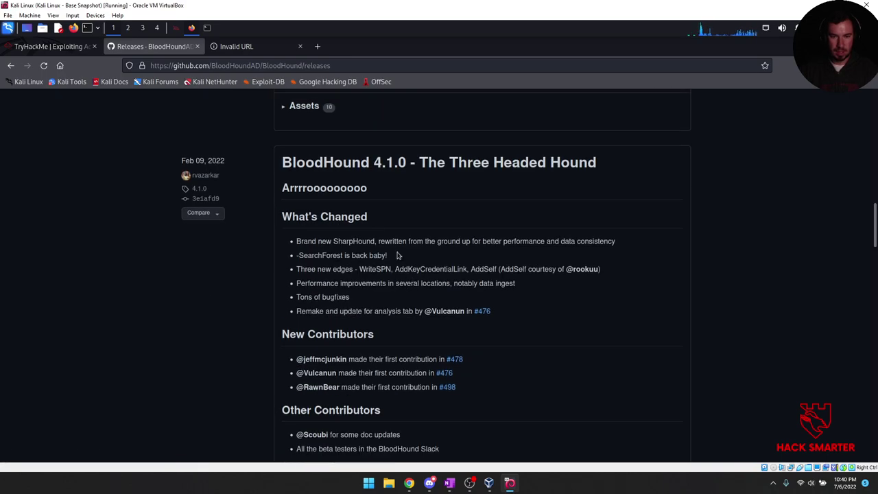
In the terminal, clear the screen, go up to ExploitingAD and list its contents
{"action": "left_click", "coordinate": [207, 28]}
{"action": "type", "text": "clear"}
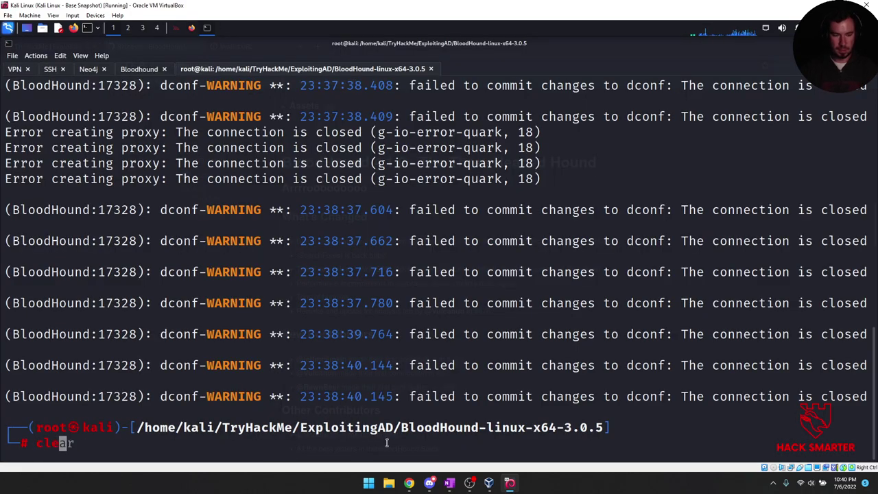
{"action": "key", "text": "Return"}
{"action": "type", "text": "ls"}
{"action": "key", "text": "Return"}
{"action": "type", "text": "cd"}
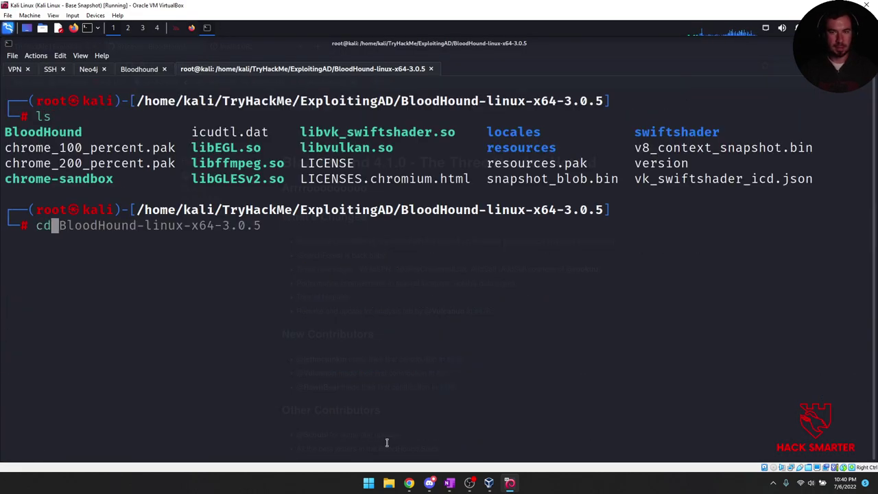
{"action": "type", "text": " .."}
{"action": "key", "text": "Return"}
{"action": "type", "text": "ls"}
{"action": "key", "text": "Return"}
Try deleting the old folders with rm BloodHound-linux-x64*
{"action": "type", "text": "r"}
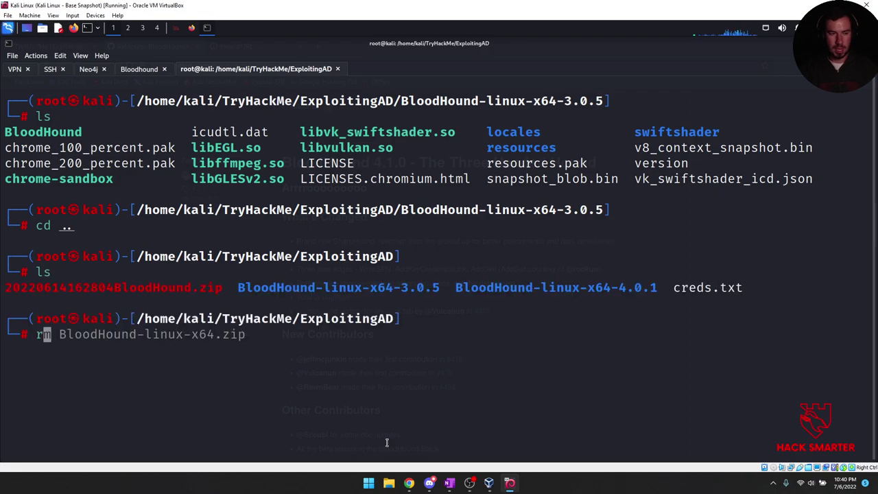
{"action": "type", "text": "m Bloo"}
{"action": "key", "text": "Tab"}
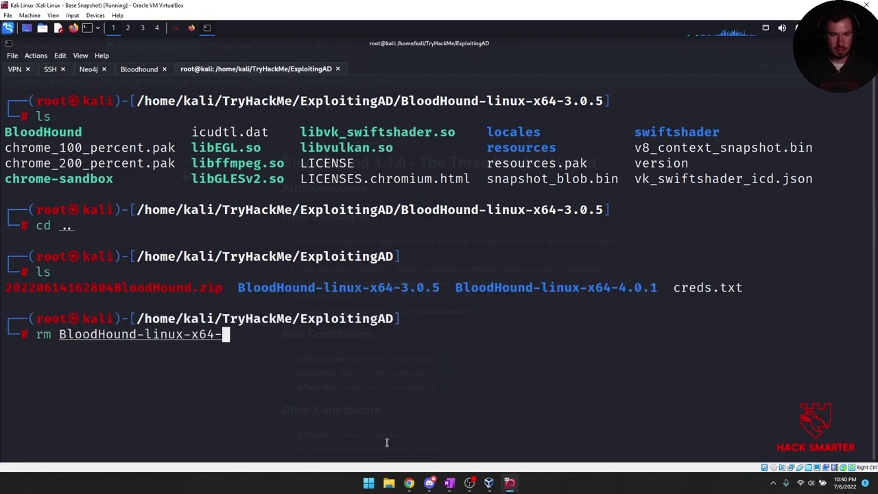
{"action": "key", "text": "BackSpace"}
{"action": "type", "text": "*"}
{"action": "key", "text": "Return"}
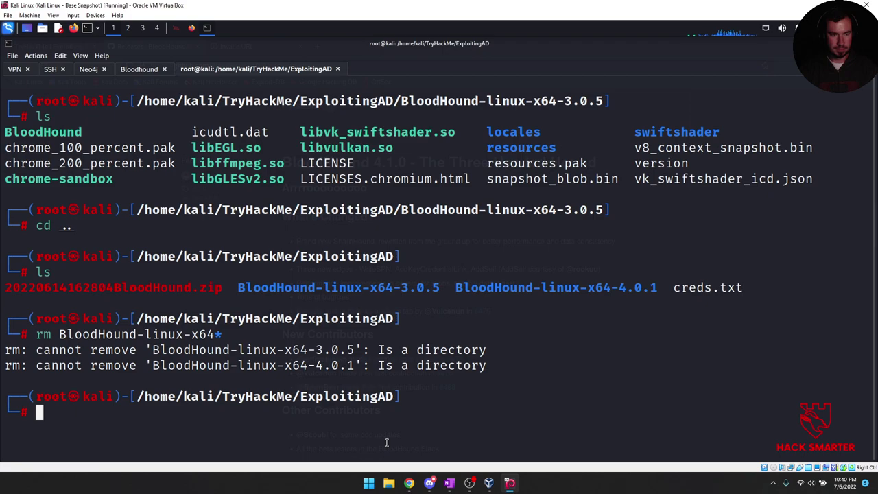
Force-delete both BloodHound-linux-x64 folders with rm -rf and list the remaining files
{"action": "type", "text": "rm -rf"}
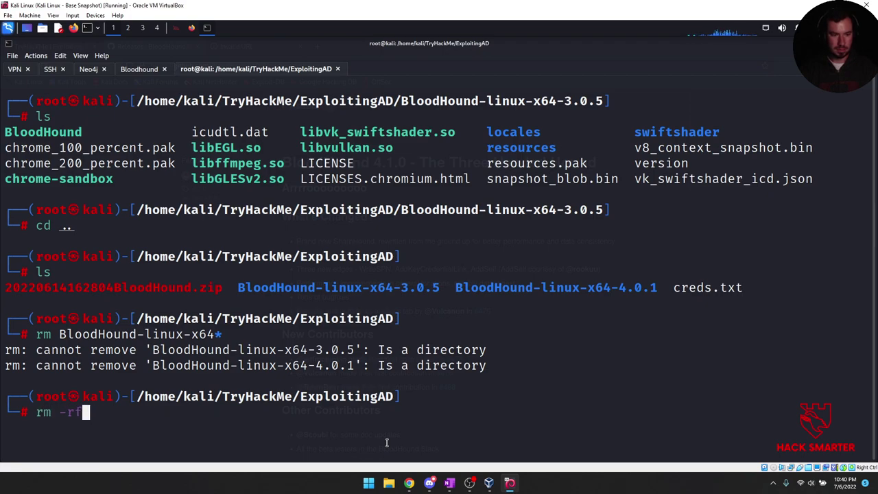
{"action": "type", "text": " Bloo"}
{"action": "key", "text": "Tab"}
{"action": "key", "text": "BackSpace"}
{"action": "type", "text": "*"}
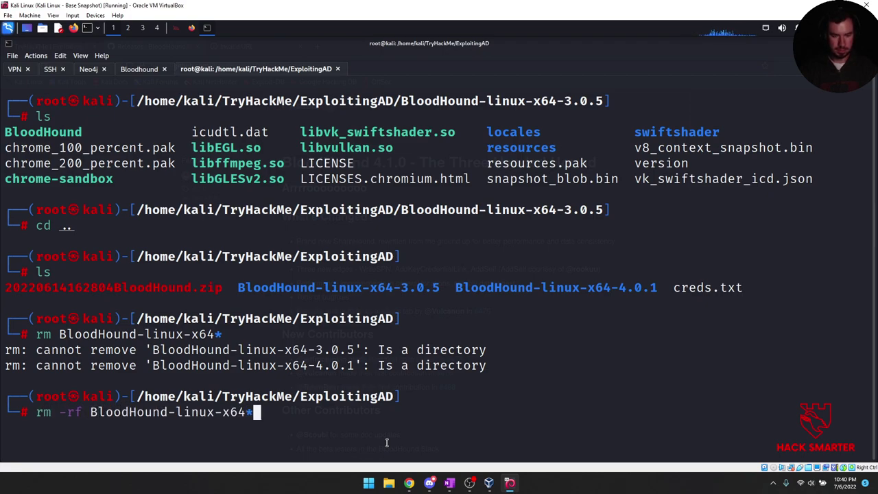
{"action": "key", "text": "Return"}
{"action": "type", "text": "ls"}
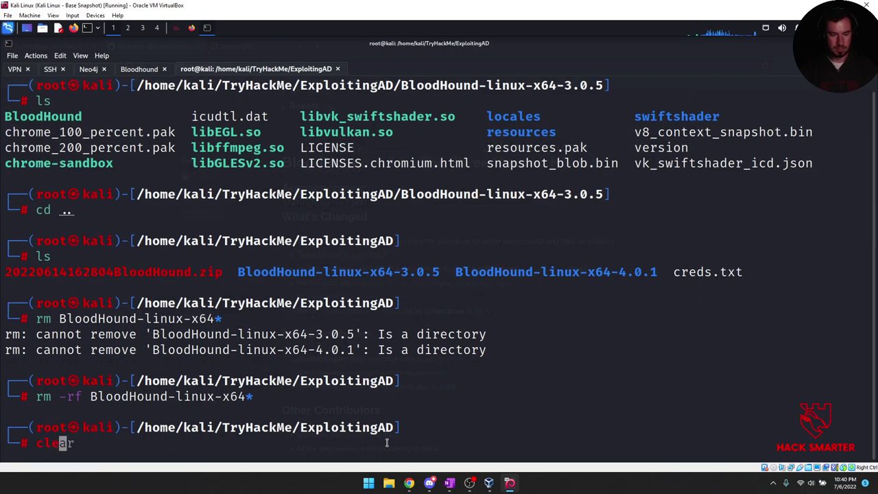
{"action": "key", "text": "ctrl+l"}
{"action": "key", "text": "Return"}
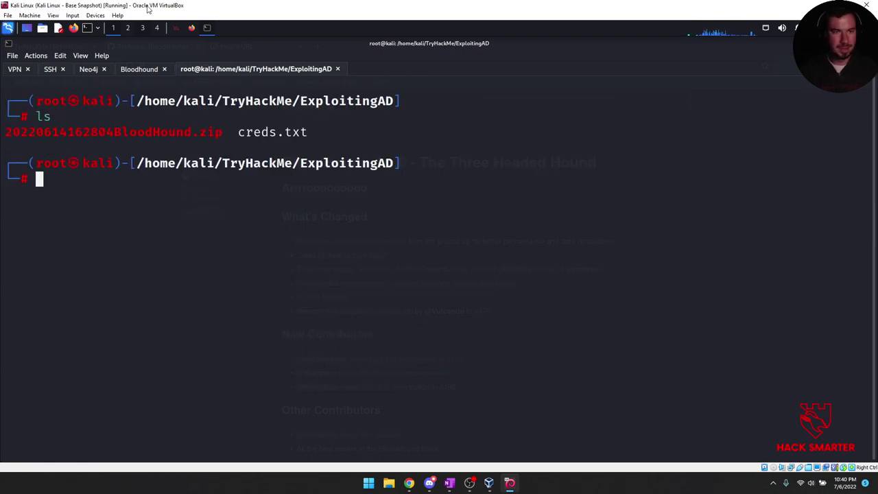
Expand the BloodHound 4.1.0 Assets and click BloodHound-linux-x64.zip to download it
{"action": "left_click", "coordinate": [191, 27]}
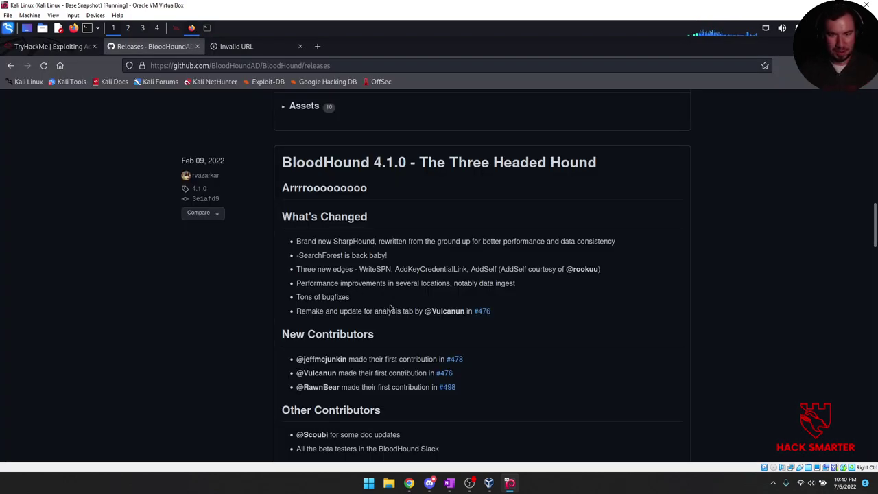
{"action": "scroll", "coordinate": [377, 282], "scroll_direction": "down", "scroll_amount": 4}
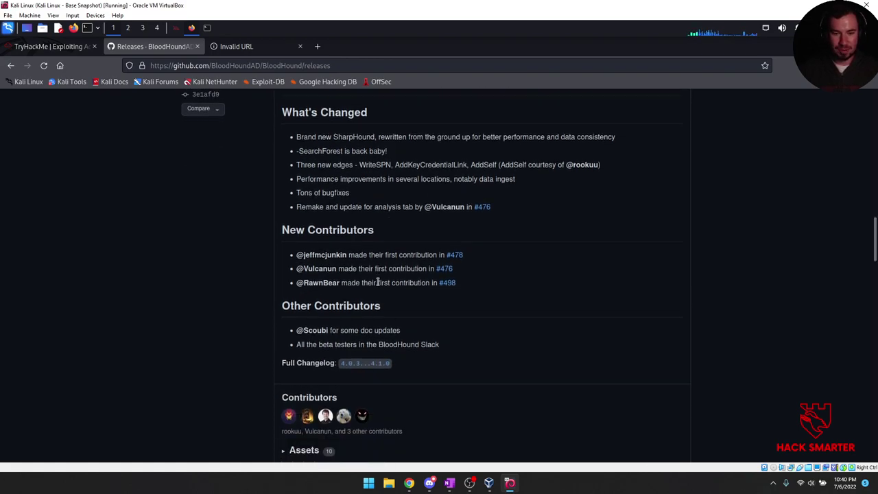
{"action": "left_click", "coordinate": [353, 296]}
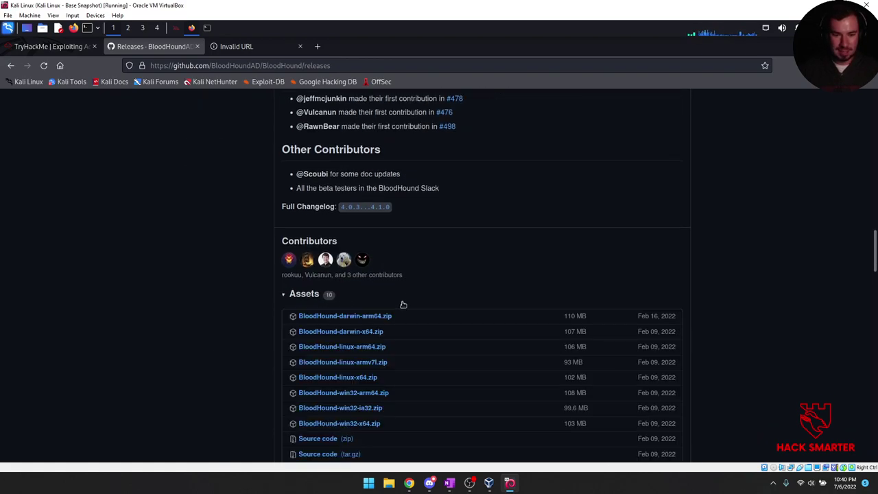
{"action": "scroll", "coordinate": [398, 298], "scroll_direction": "down", "scroll_amount": 2}
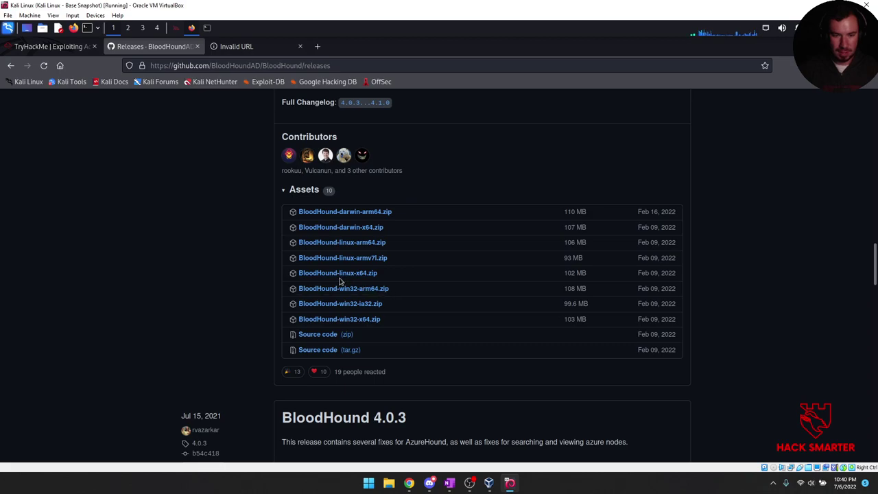
{"action": "left_click", "coordinate": [342, 276]}
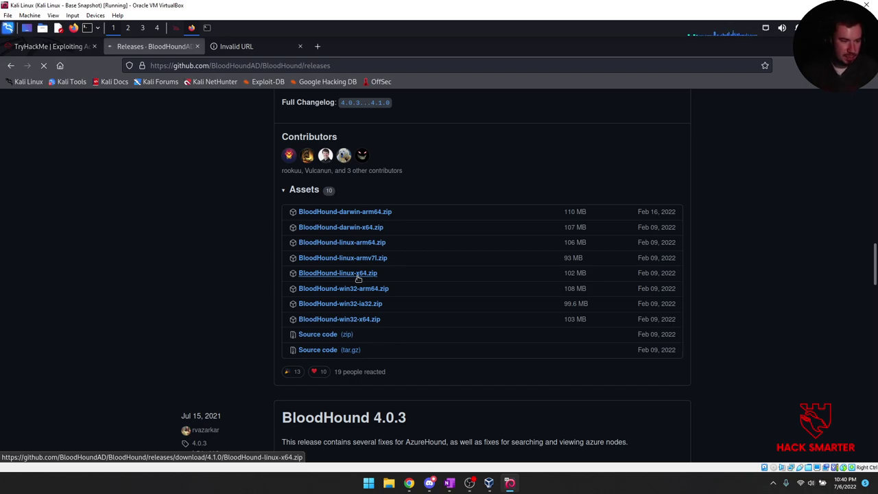
{"action": "left_click", "coordinate": [357, 274]}
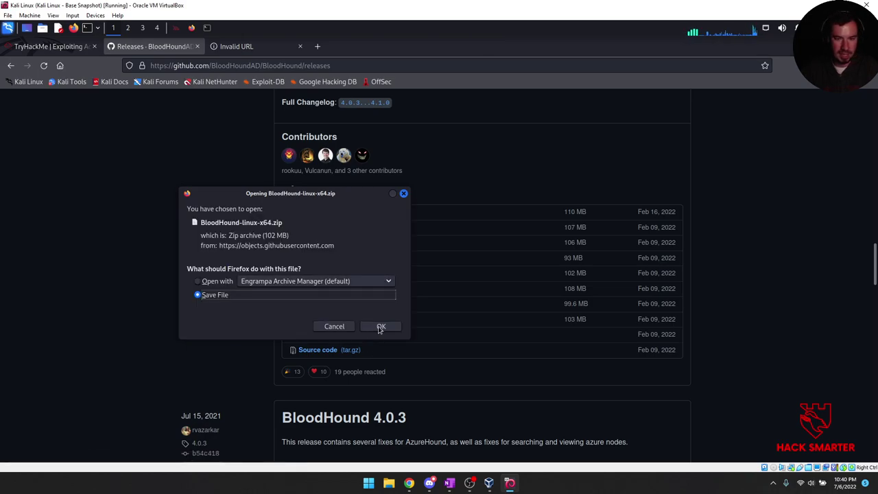
Save BloodHound-linux-x64.zip to disk, then bring the terminal to the front
{"action": "left_click", "coordinate": [381, 327]}
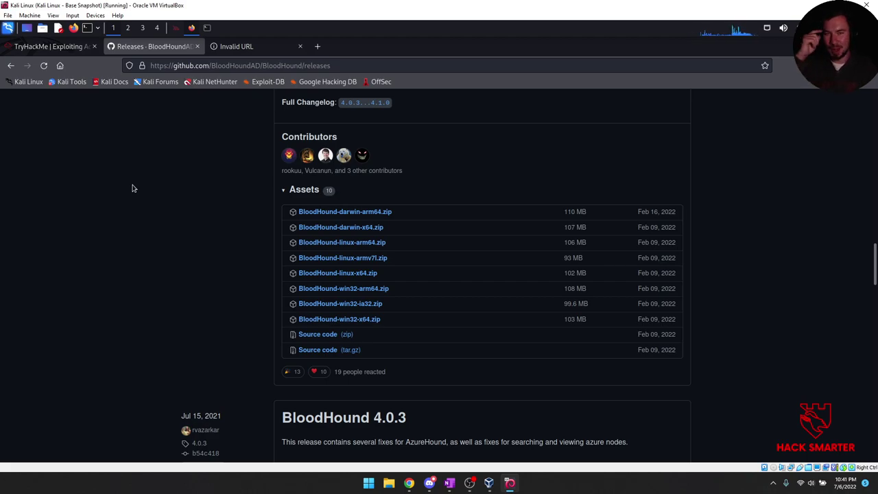
{"action": "left_click", "coordinate": [209, 28]}
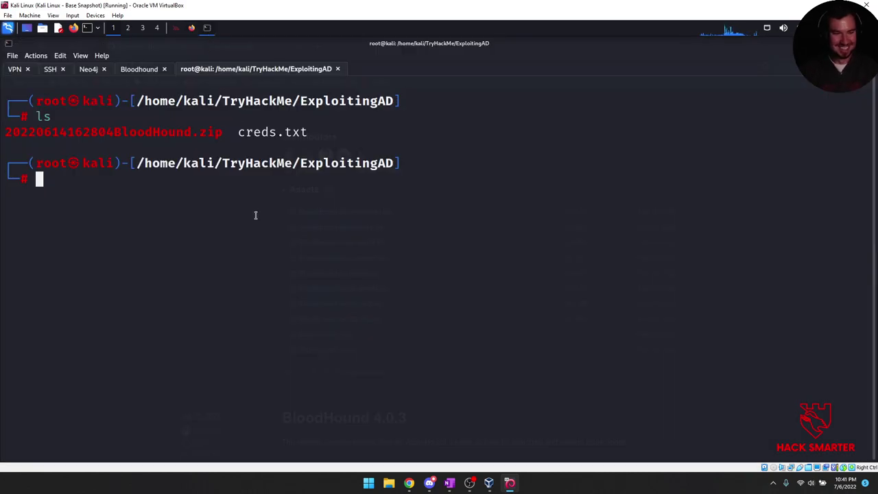
Go to /home/kali/Downloads/ and list its files
{"action": "type", "text": "cd /home/kali/Downloads/"}
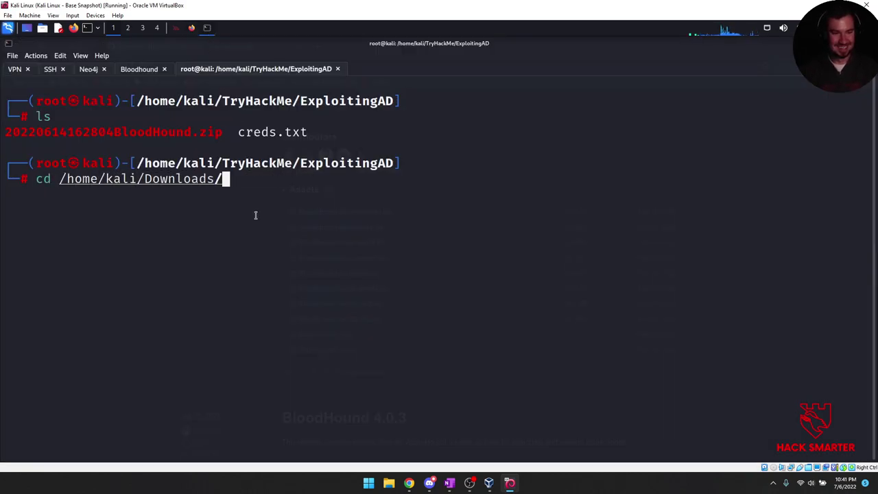
{"action": "key", "text": "Return"}
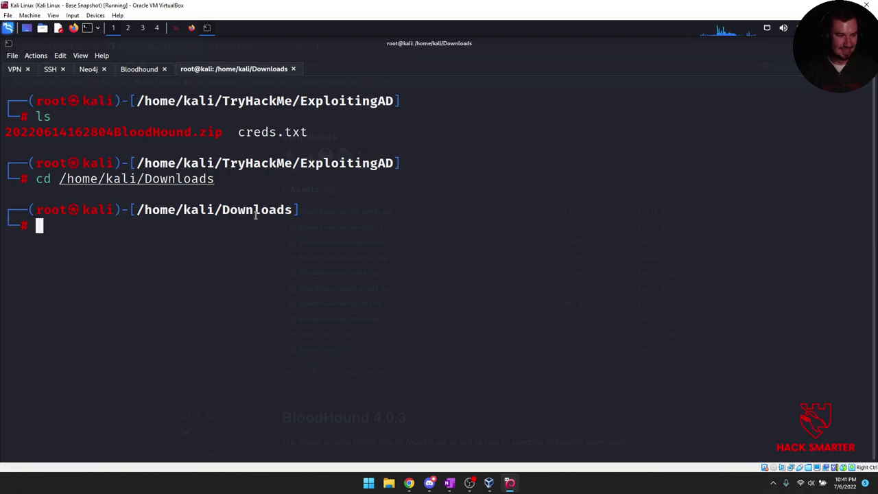
{"action": "type", "text": "ls"}
{"action": "key", "text": "Return"}
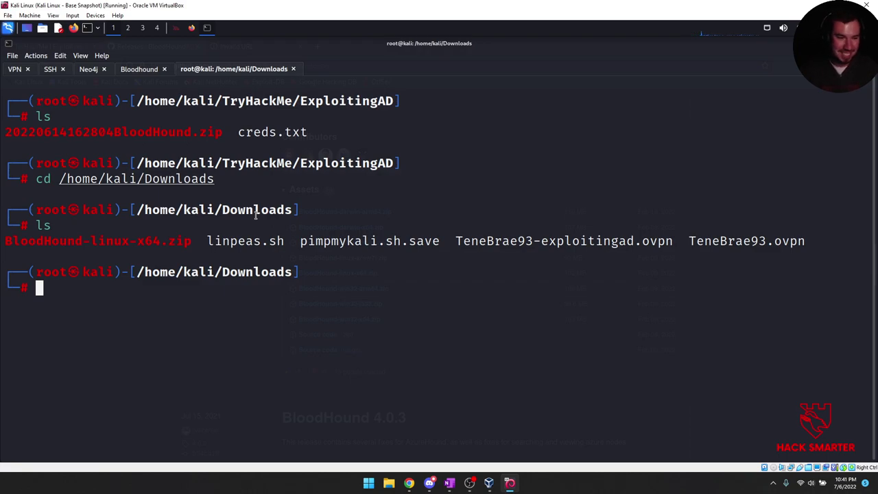
Move BloodHound-linux-x64.zip into /home/kali/TryHackMe/ExploitingAD/
{"action": "type", "text": "mv B"}
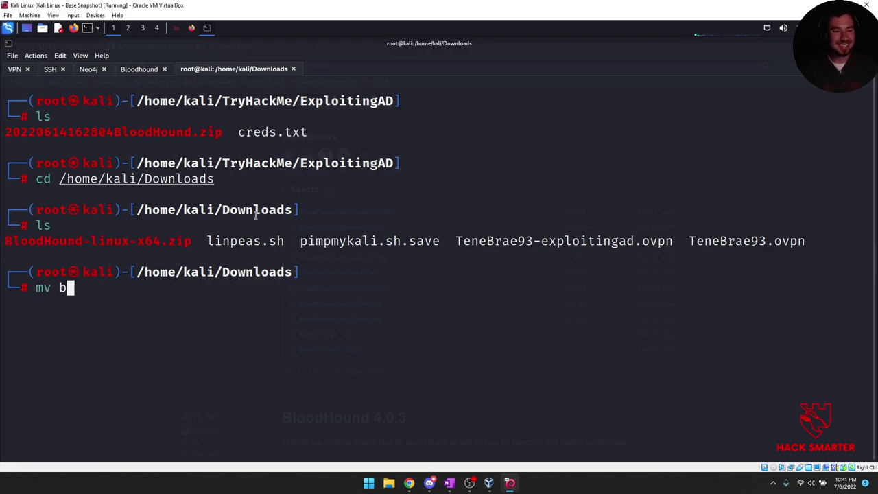
{"action": "key", "text": "Tab"}
{"action": "type", "text": "/home/kali/tr"}
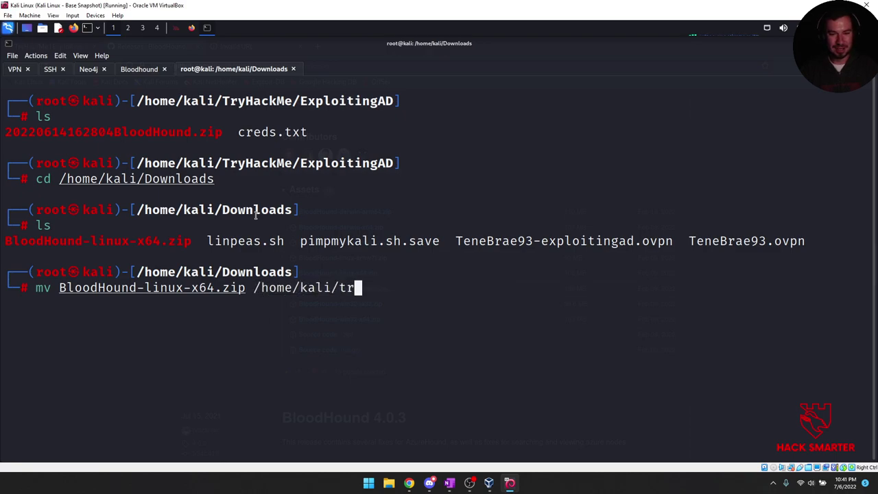
{"action": "key", "text": "Tab"}
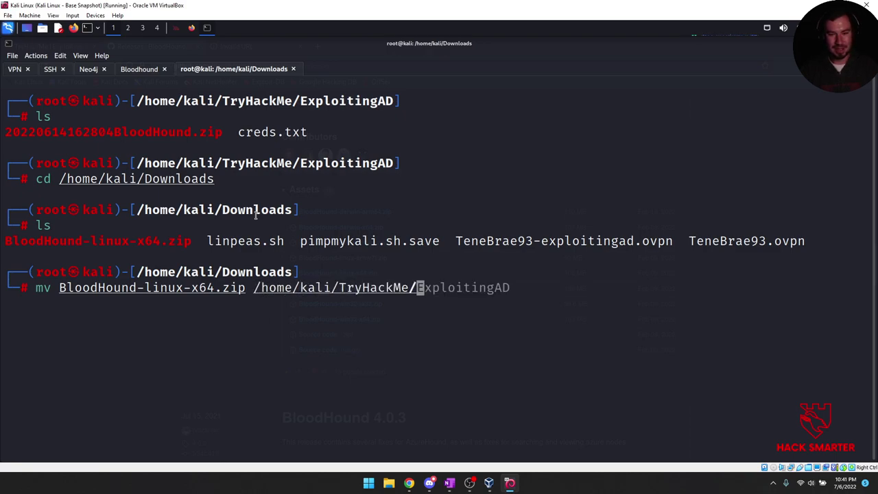
{"action": "type", "text": "ex"}
{"action": "key", "text": "Tab"}
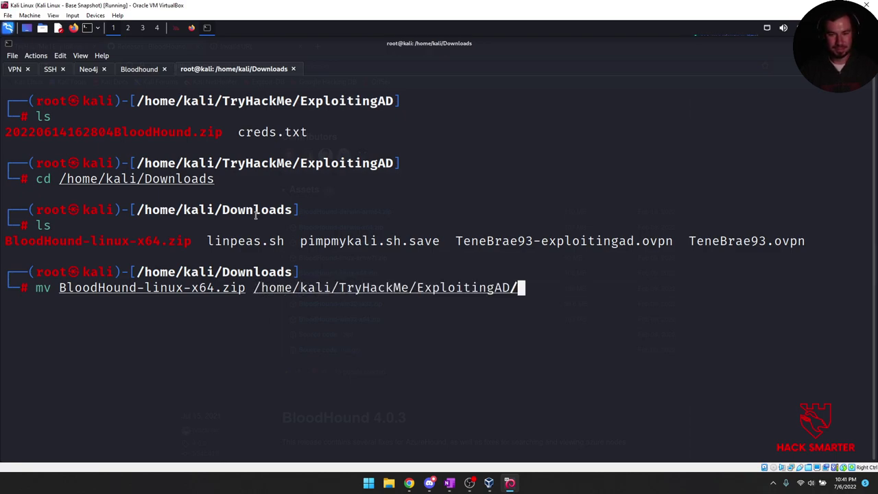
{"action": "key", "text": "Return"}
Return to the ExploitingAD folder, clear the screen and list its files
{"action": "type", "text": "cd /home/kali/tr"}
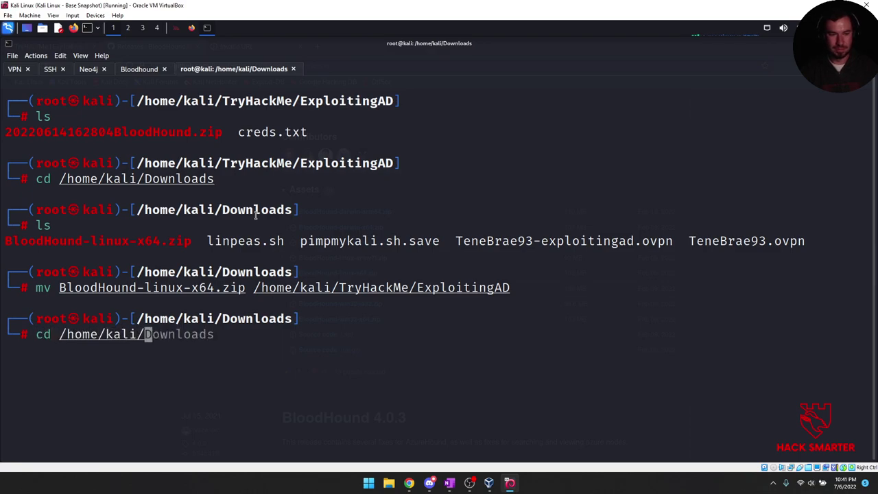
{"action": "key", "text": "Tab"}
{"action": "type", "text": "ex"}
{"action": "key", "text": "Tab"}
{"action": "key", "text": "Return"}
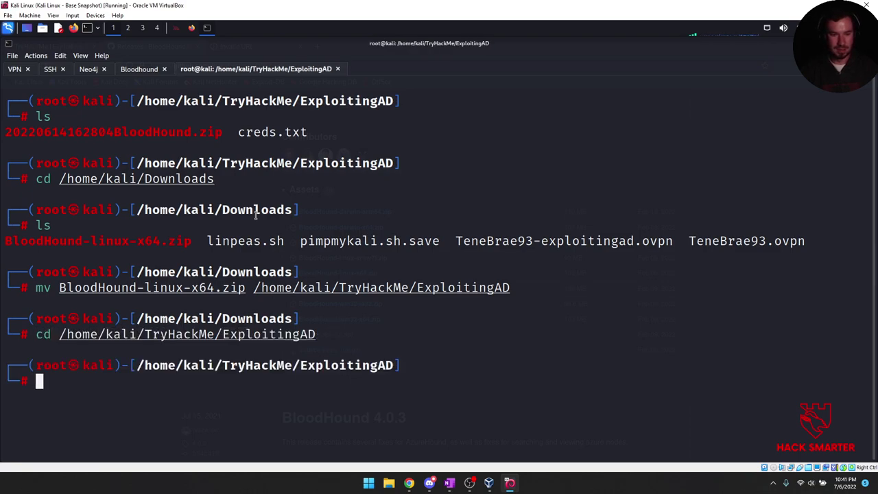
{"action": "type", "text": "clear"}
{"action": "key", "text": "Return"}
{"action": "type", "text": "ls"}
{"action": "key", "text": "Return"}
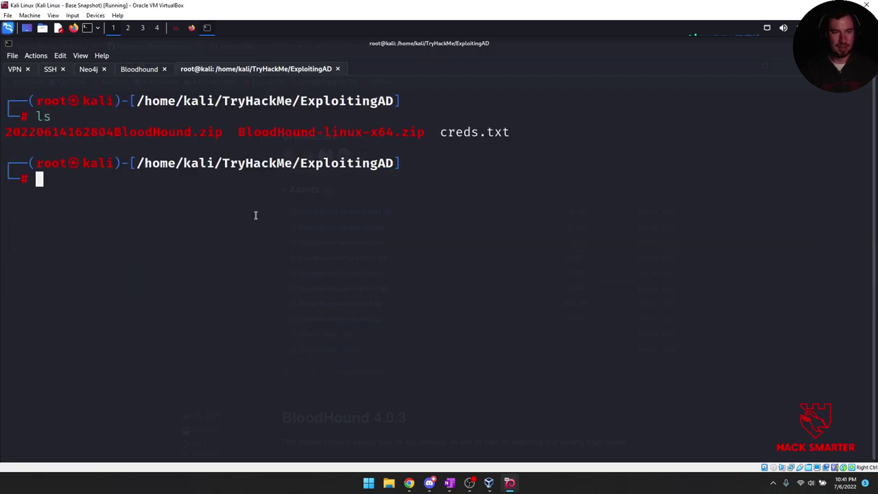
Unzip BloodHound-linux-x64.zip, then clear the screen and list the folder
{"action": "type", "text": "unzip Bl"}
{"action": "key", "text": "Tab"}
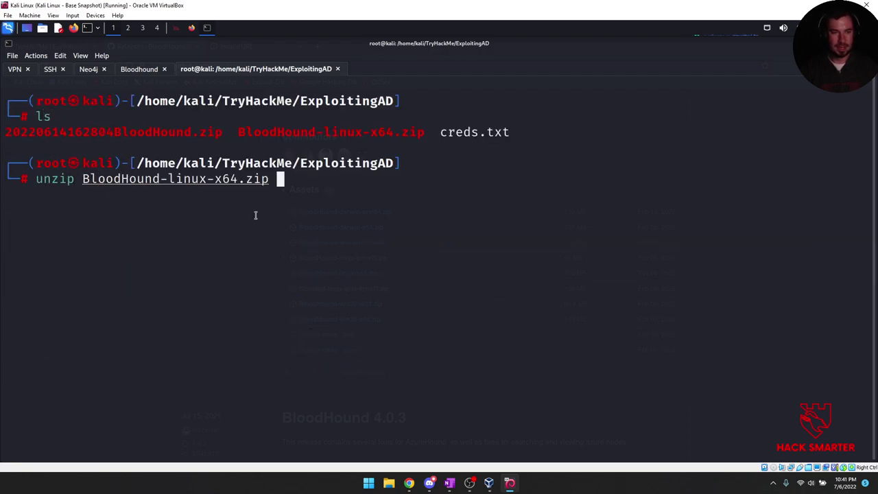
{"action": "key", "text": "Return"}
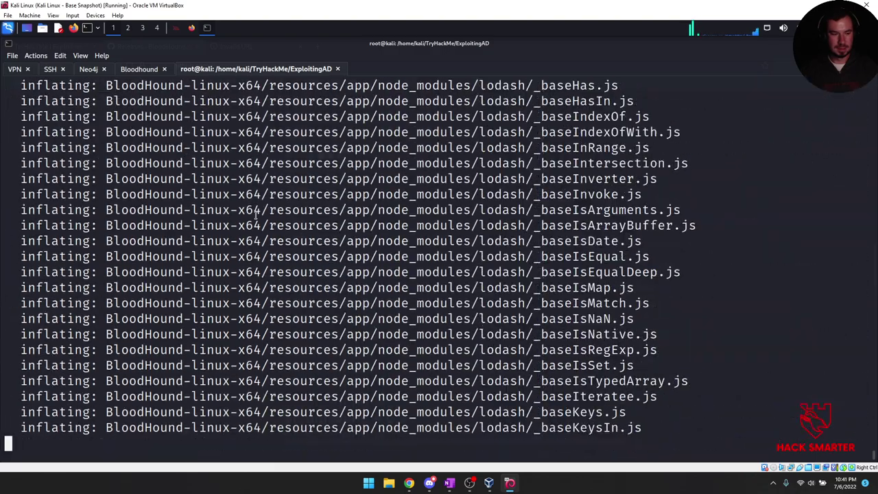
{"action": "type", "text": "clear"}
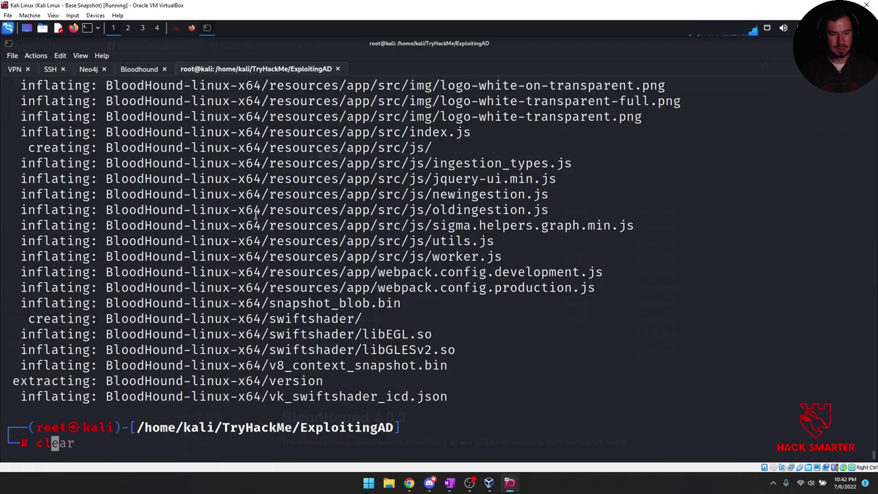
{"action": "key", "text": "Return"}
{"action": "type", "text": "ls"}
{"action": "key", "text": "Return"}
Delete the BloodHound-linux-x64.zip archive with rm
{"action": "type", "text": "cd"}
{"action": "key", "text": "BackSpace"}
{"action": "key", "text": "BackSpace"}
{"action": "key", "text": "BackSpace"}
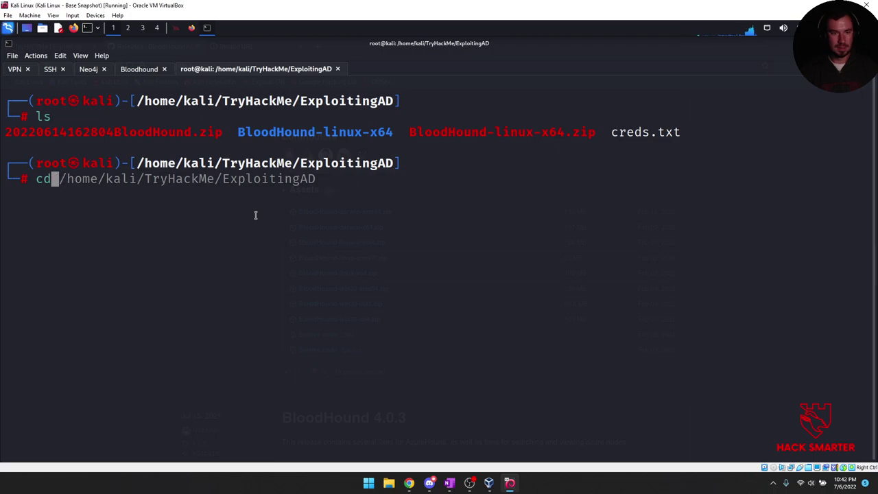
{"action": "type", "text": "rm Bl"}
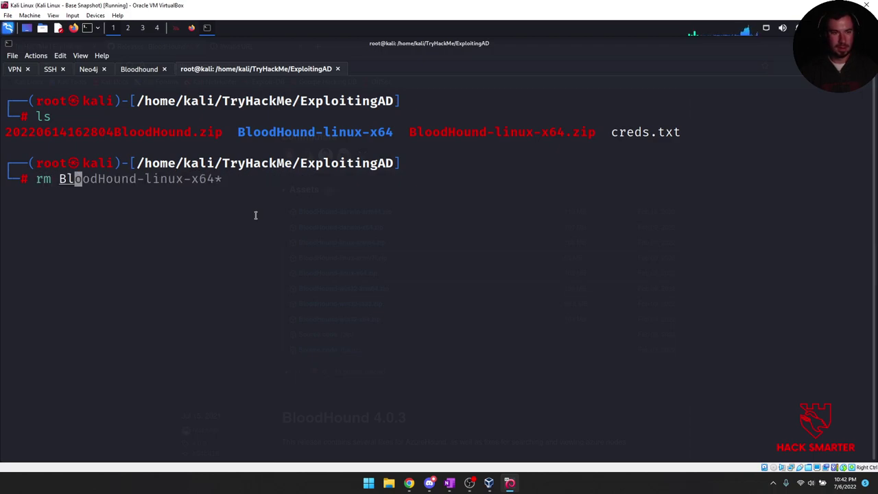
{"action": "key", "text": "Tab"}
{"action": "type", "text": ".z"}
{"action": "key", "text": "Tab"}
{"action": "key", "text": "Return"}
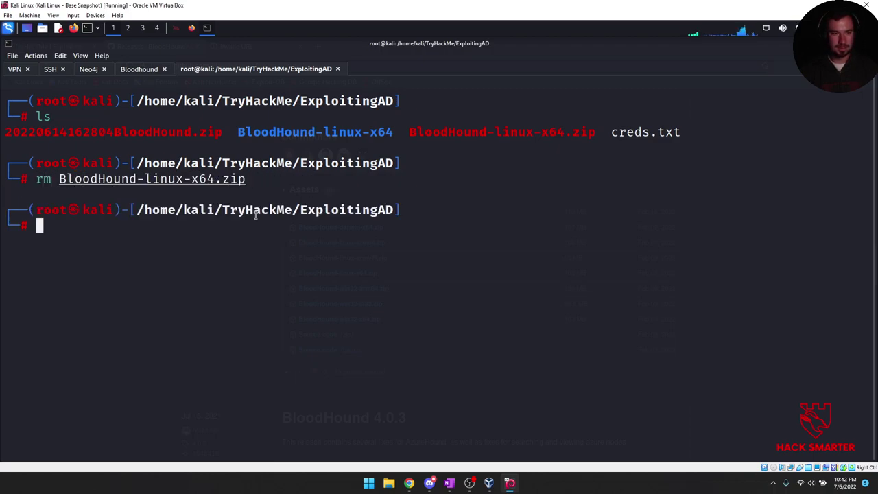
Enter BloodHound-linux-x64 and try running ./BloodHound --no-sandbox
{"action": "type", "text": "cd bl"}
{"action": "key", "text": "Tab"}
{"action": "key", "text": "Return"}
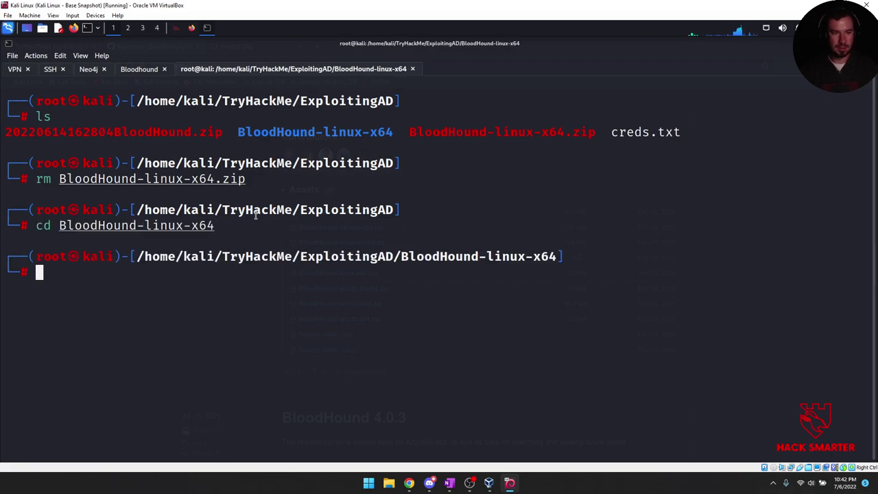
{"action": "type", "text": "./blo"}
{"action": "key", "text": "Tab"}
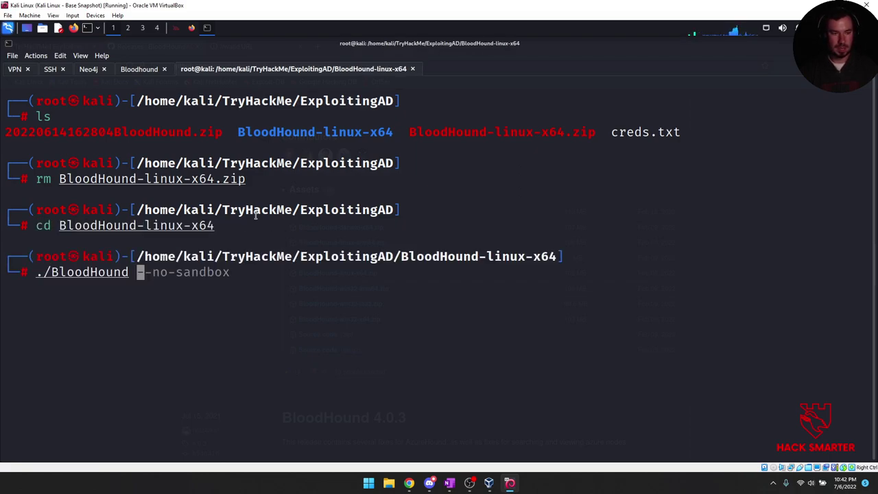
{"action": "type", "text": "--n-"}
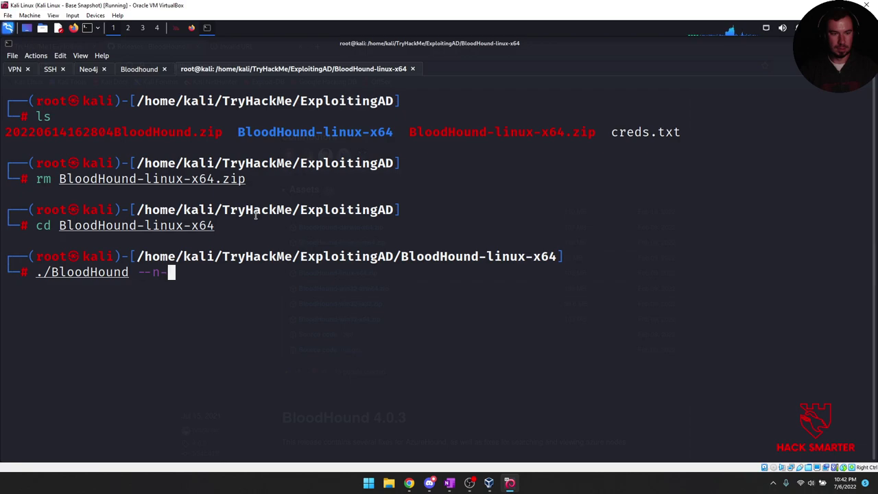
{"action": "key", "text": "BackSpace"}
{"action": "type", "text": "o-sandbox"}
{"action": "key", "text": "Return"}
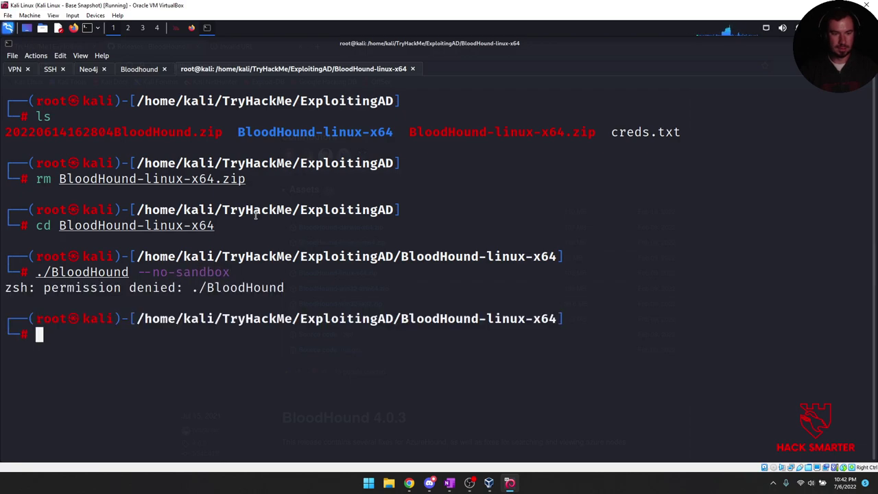
Make BloodHound executable with chmod +x and launch it with --no-sandbox
{"action": "type", "text": "chmo"}
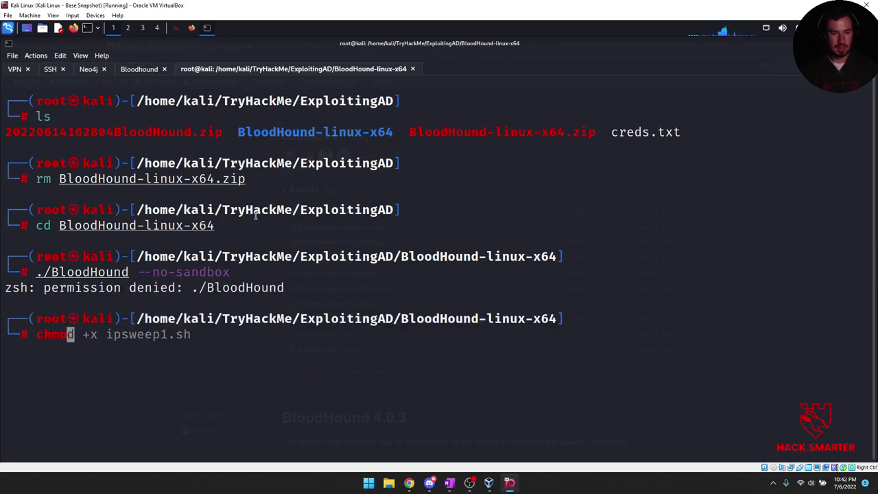
{"action": "type", "text": "d +x ./b"}
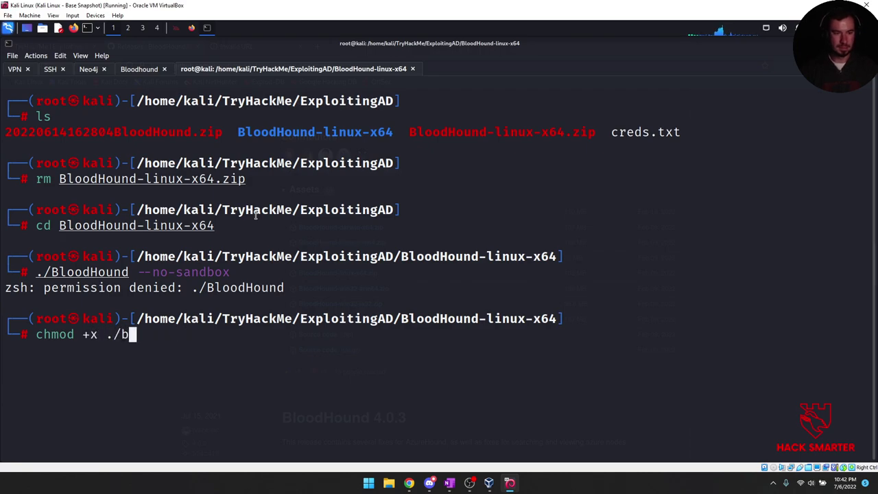
{"action": "key", "text": "BackSpace"}
{"action": "key", "text": "BackSpace"}
{"action": "key", "text": "BackSpace"}
{"action": "type", "text": "Bloo"}
{"action": "key", "text": "Tab"}
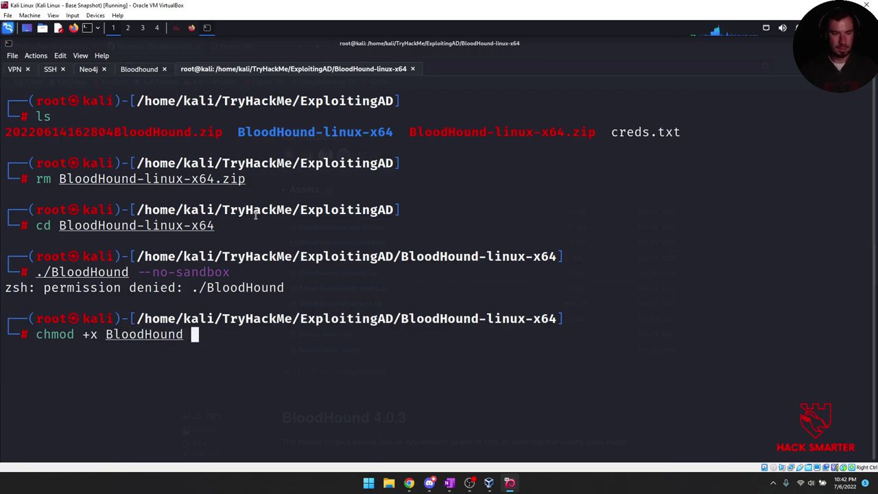
{"action": "key", "text": "Return"}
{"action": "type", "text": "./blo"}
{"action": "key", "text": "Tab"}
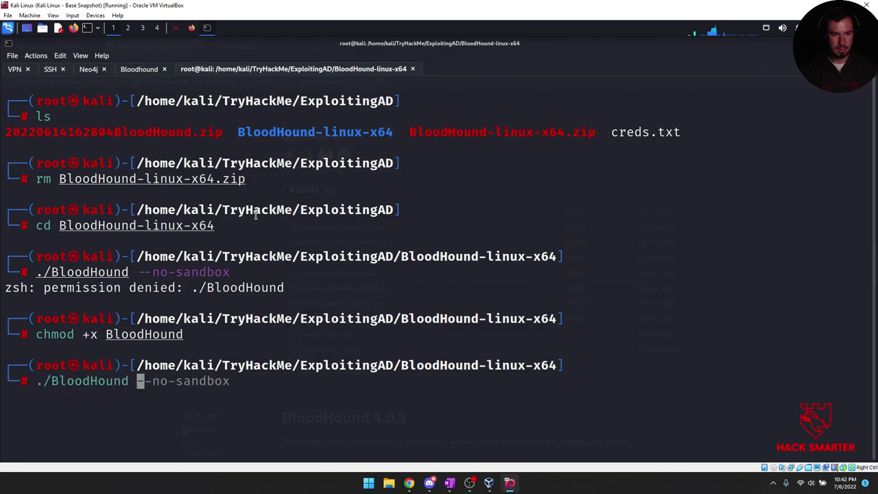
{"action": "type", "text": "--no-sandbox"}
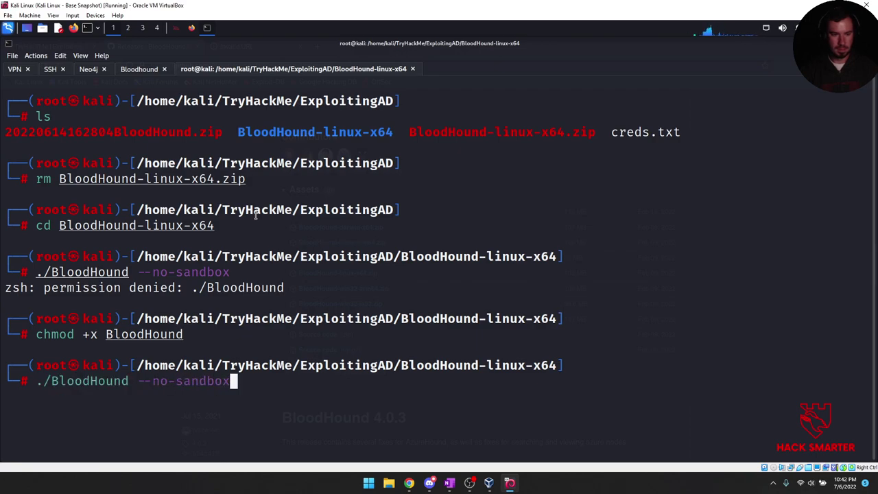
{"action": "key", "text": "Return"}
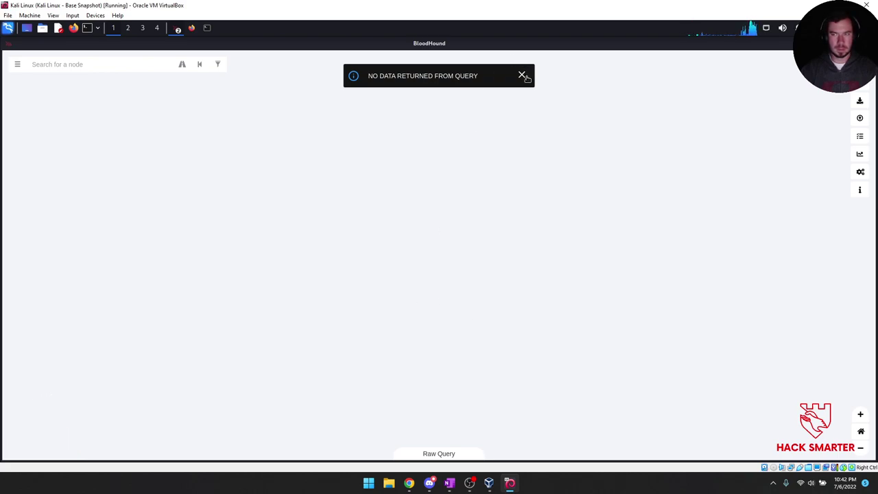
Dismiss the no-data notice, check the empty Database Info stats, and open Upload Data
{"action": "left_click", "coordinate": [521, 76]}
{"action": "left_click", "coordinate": [17, 64]}
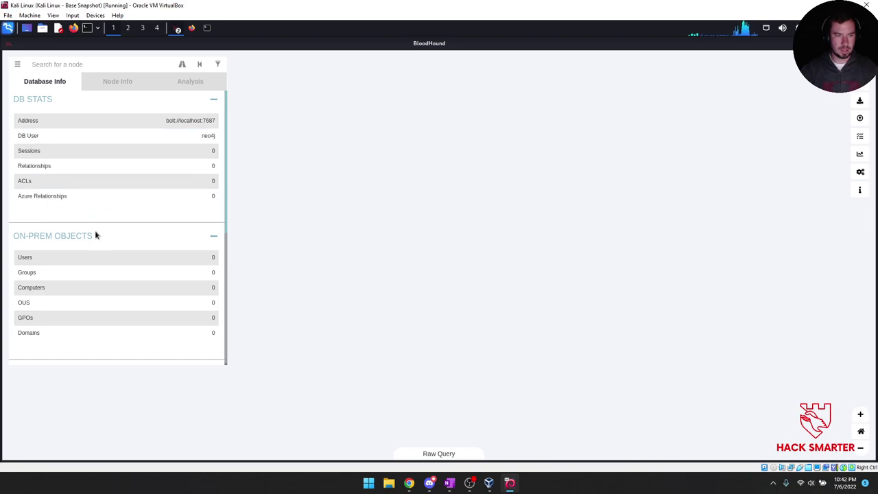
{"action": "scroll", "coordinate": [96, 236], "scroll_direction": "down", "scroll_amount": 3}
{"action": "scroll", "coordinate": [110, 219], "scroll_direction": "up", "scroll_amount": 3}
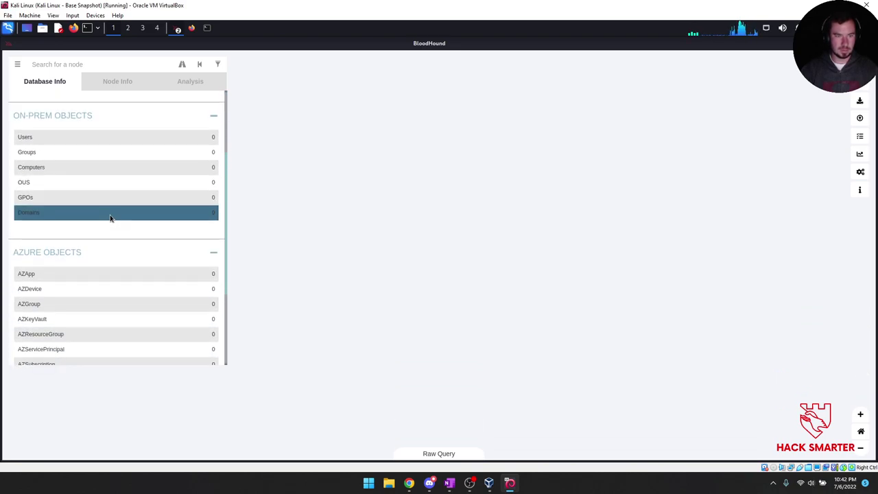
{"action": "left_click", "coordinate": [861, 119]}
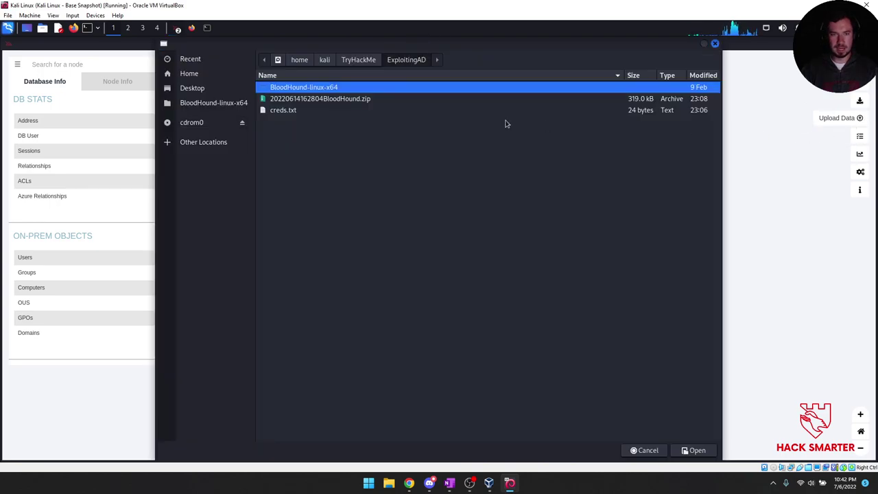
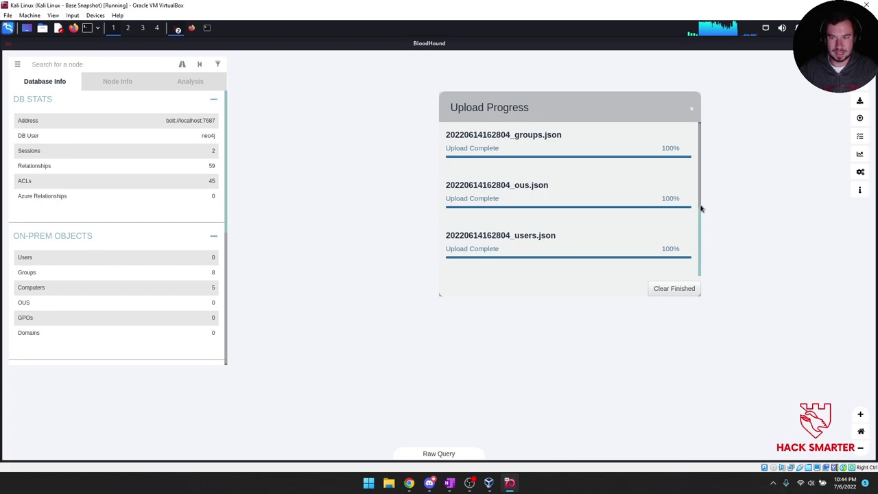
Clear the finished JSON uploads and close the Upload Progress window
{"action": "key", "text": "ctrl+a"}
{"action": "left_click_drag", "start_coordinate": [700, 224], "coordinate": [688, 261]}
{"action": "left_click", "coordinate": [671, 292]}
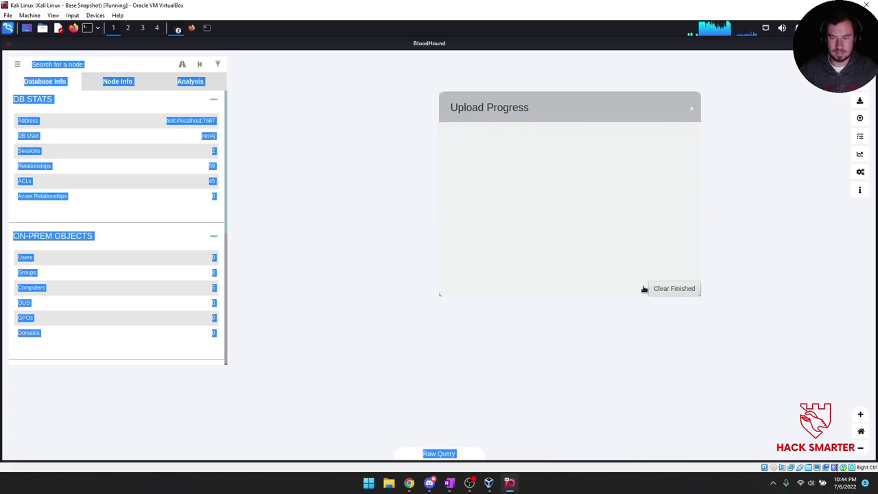
{"action": "left_click", "coordinate": [692, 112]}
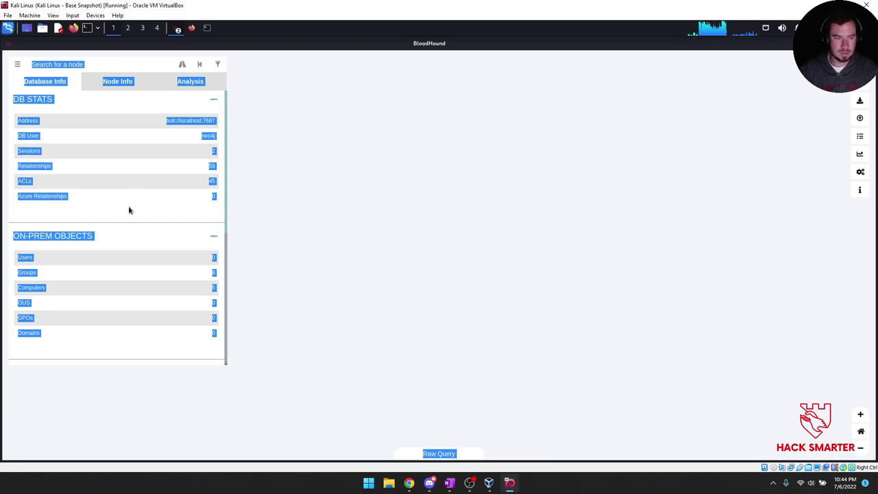
Collapse and re-expand the On-Prem Objects counts, then switch to the Node Info view
{"action": "left_click", "coordinate": [128, 240]}
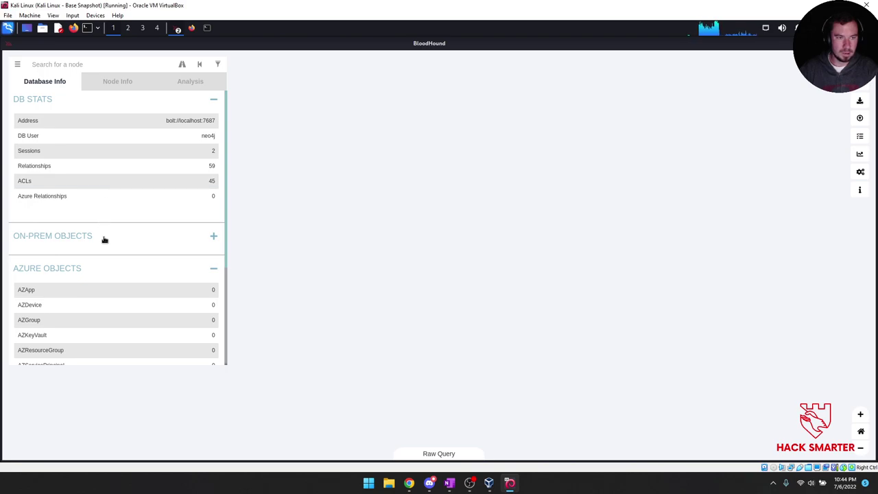
{"action": "left_click", "coordinate": [107, 238]}
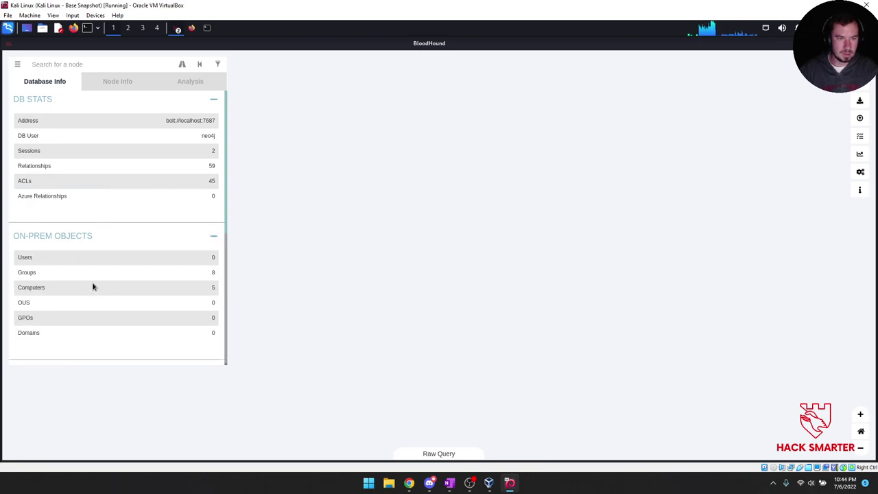
{"action": "scroll", "coordinate": [89, 295], "scroll_direction": "down", "scroll_amount": 2}
{"action": "scroll", "coordinate": [93, 294], "scroll_direction": "down", "scroll_amount": 1}
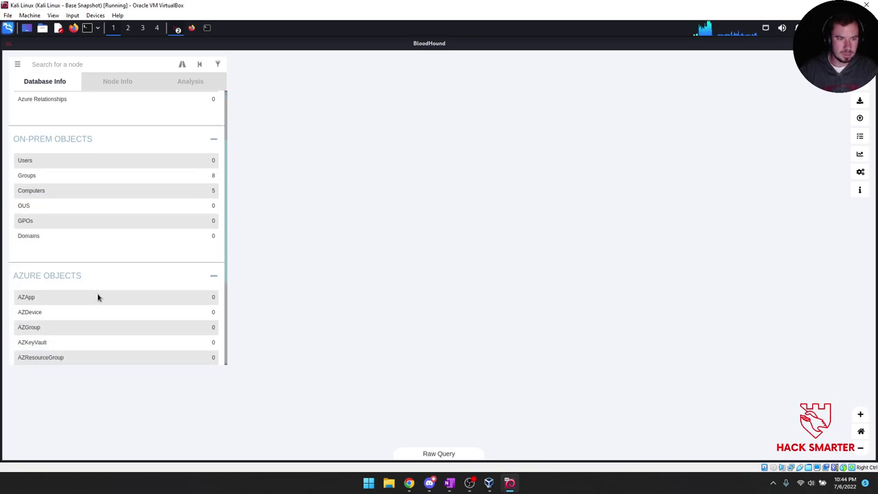
{"action": "scroll", "coordinate": [113, 247], "scroll_direction": "up", "scroll_amount": 3}
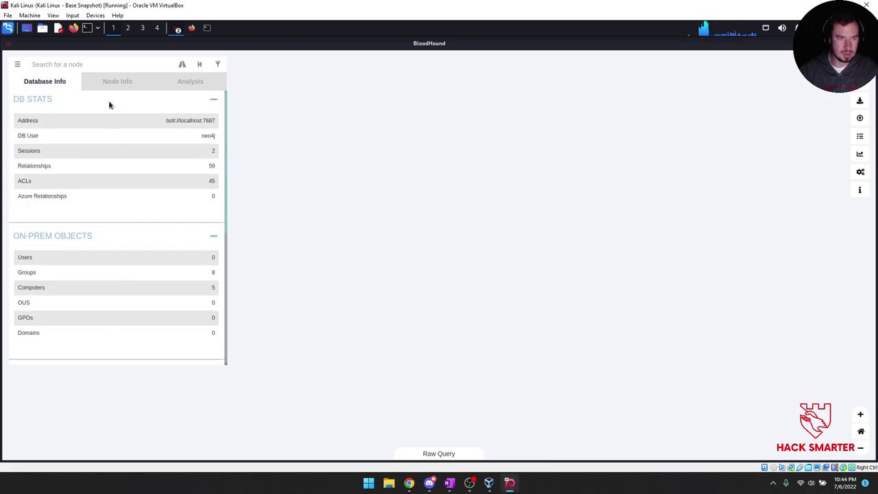
{"action": "left_click", "coordinate": [113, 81]}
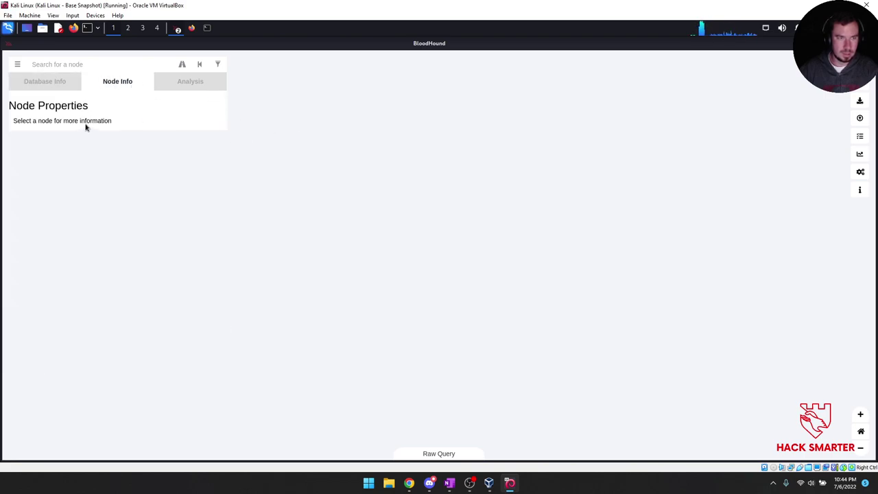
Try the Domain Admins and domain trusts queries, then find DCSync-rights principals for ZA.TRYHACKME.LOC
{"action": "left_click", "coordinate": [192, 87]}
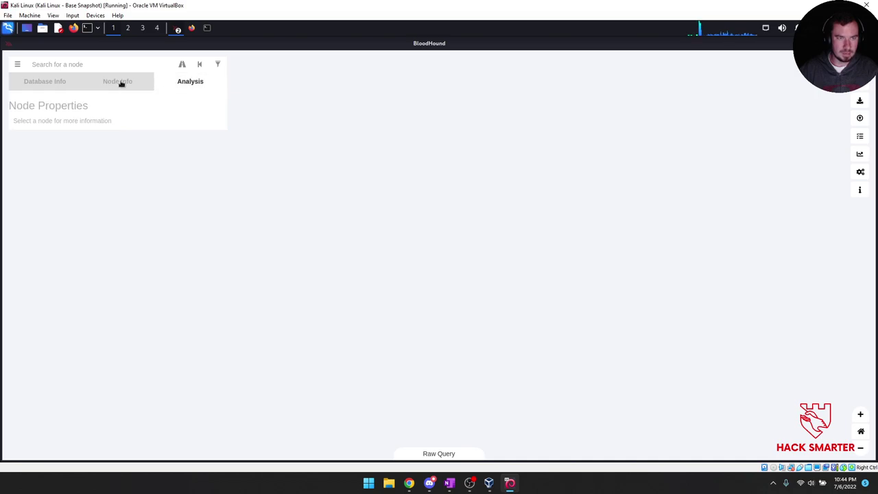
{"action": "left_click", "coordinate": [73, 130]}
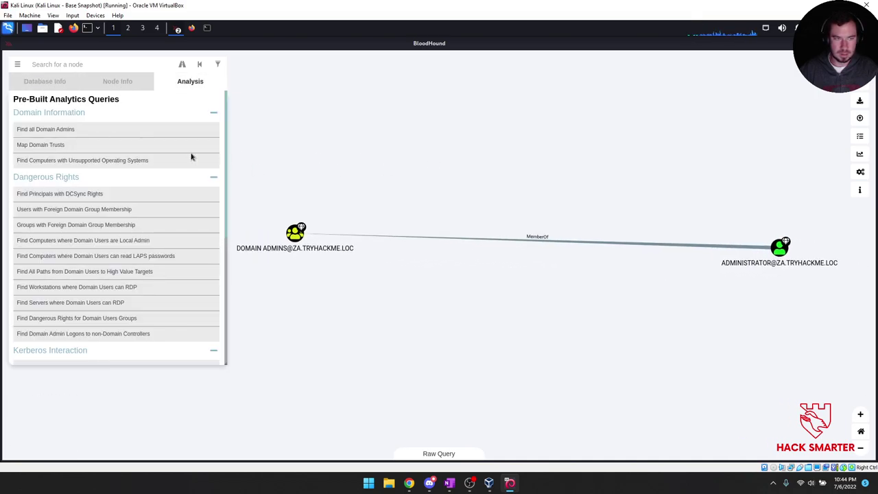
{"action": "left_click", "coordinate": [44, 145]}
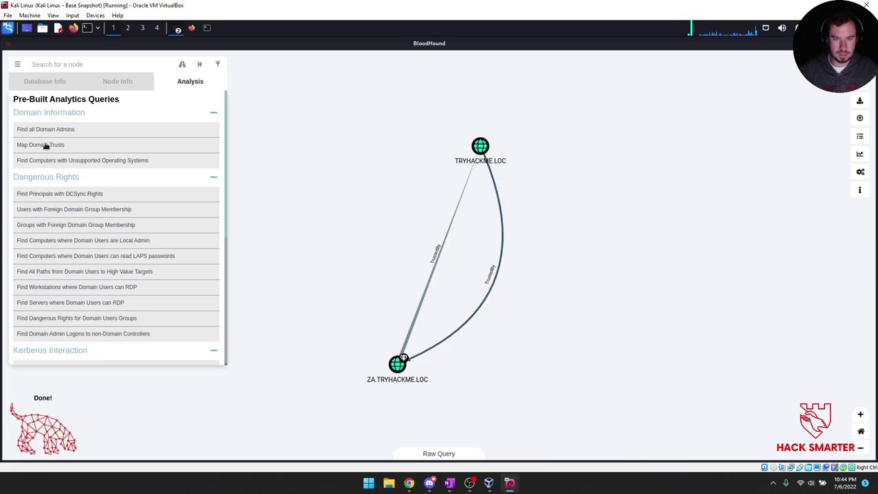
{"action": "left_click", "coordinate": [47, 197]}
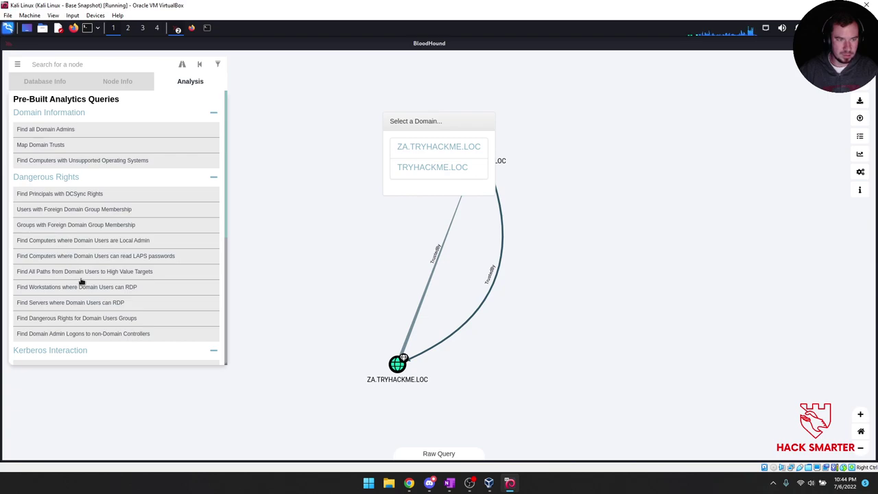
{"action": "left_click", "coordinate": [421, 147]}
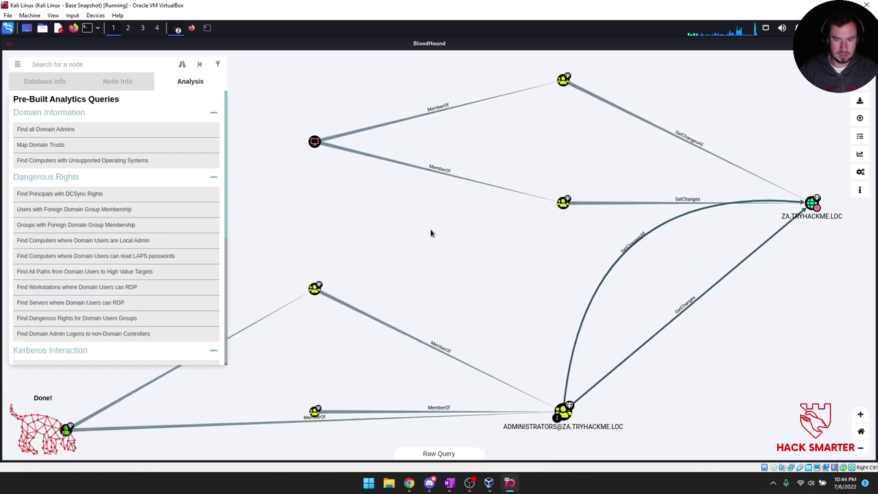
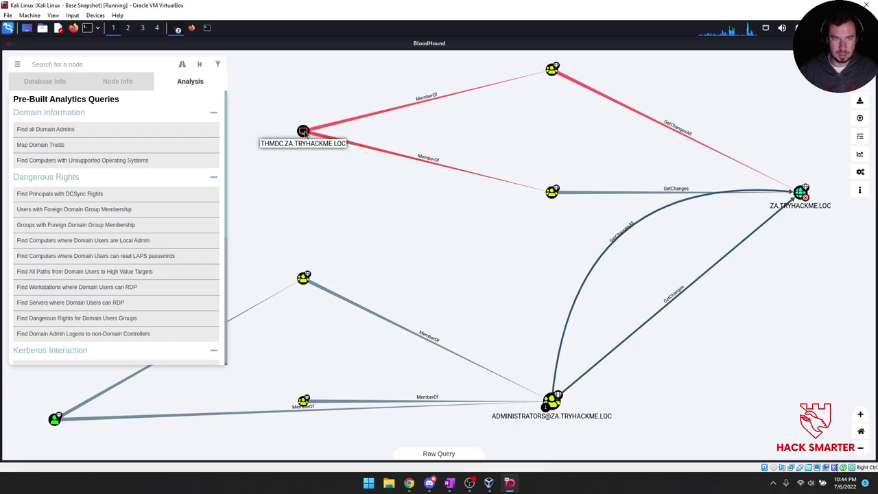
Scroll the Analysis tab down to the Kerberos Interaction queries, including List all Kerberoastable Accounts
{"action": "scroll", "coordinate": [71, 268], "scroll_direction": "down", "scroll_amount": 3}
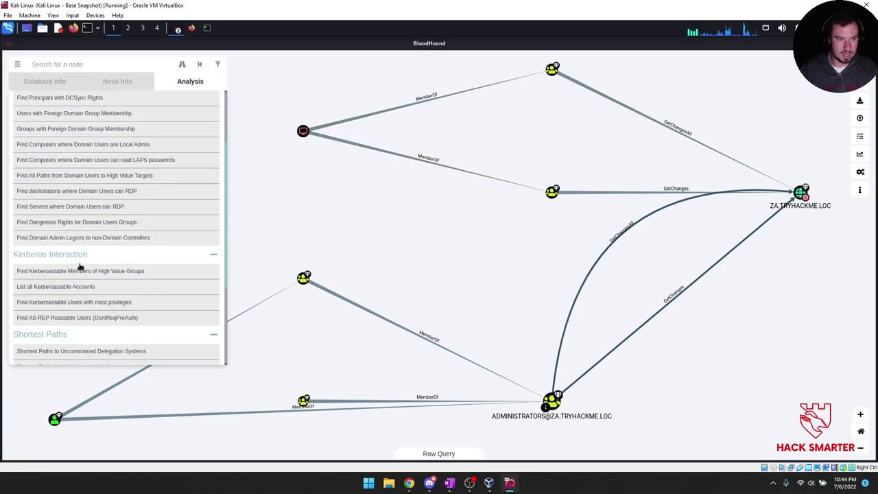
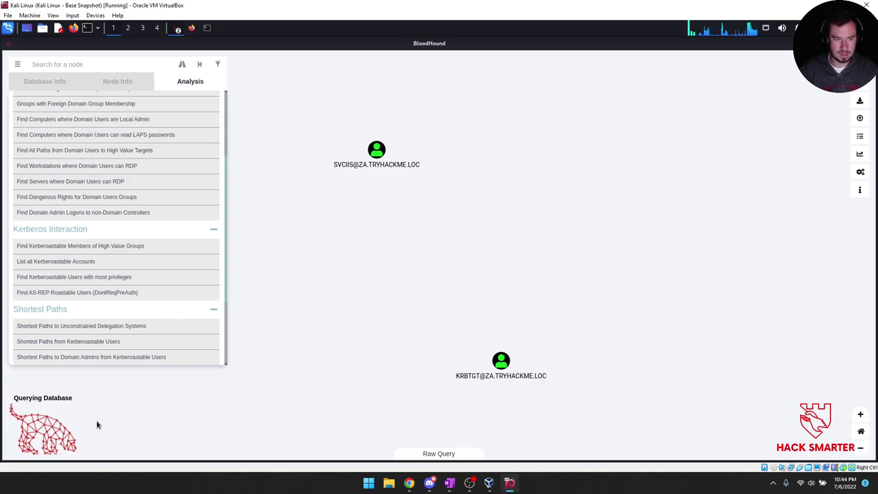
Run the Find Shortest Paths to Domain Admins query from the Analysis list's Shortest Paths section
{"action": "scroll", "coordinate": [123, 294], "scroll_direction": "down", "scroll_amount": 2}
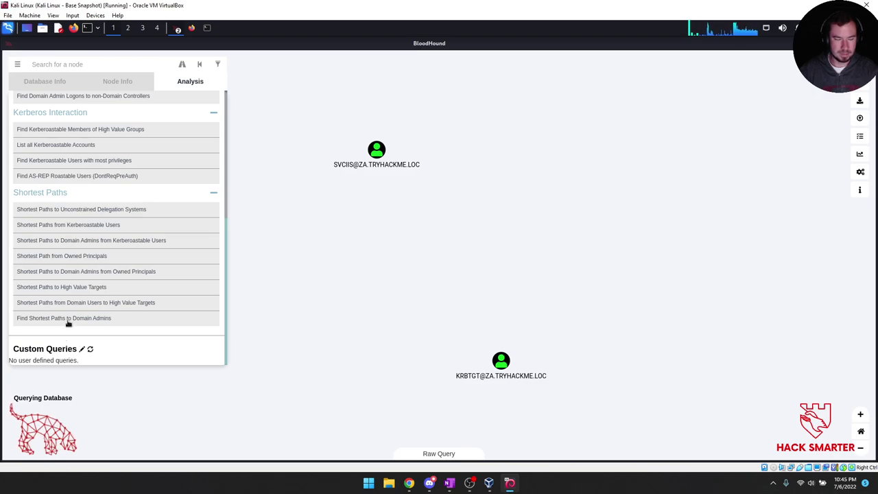
{"action": "left_click", "coordinate": [81, 319]}
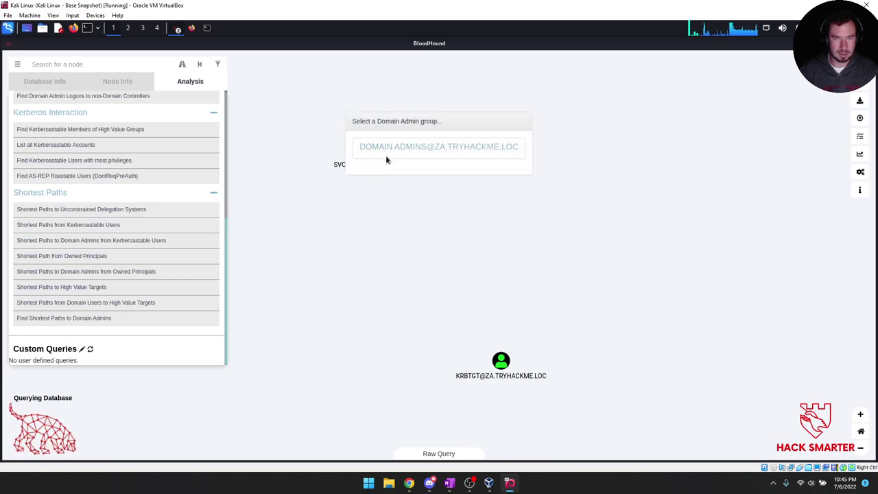
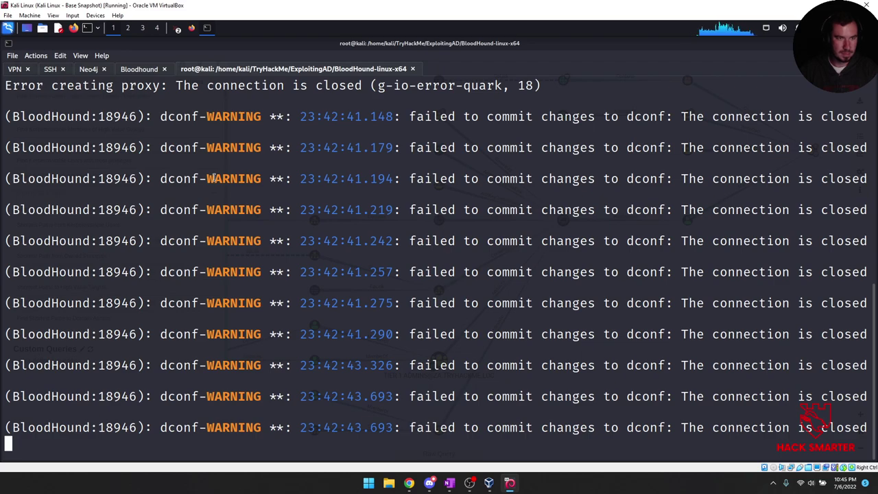
Check the Neo4j startup log, then close the old Bloodhound tab
{"action": "left_click", "coordinate": [140, 70]}
{"action": "left_click", "coordinate": [96, 72]}
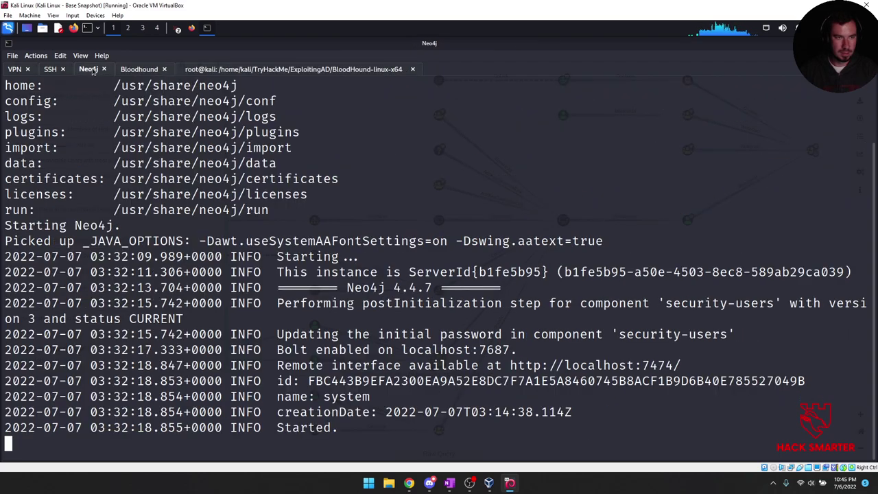
{"action": "left_click", "coordinate": [236, 75]}
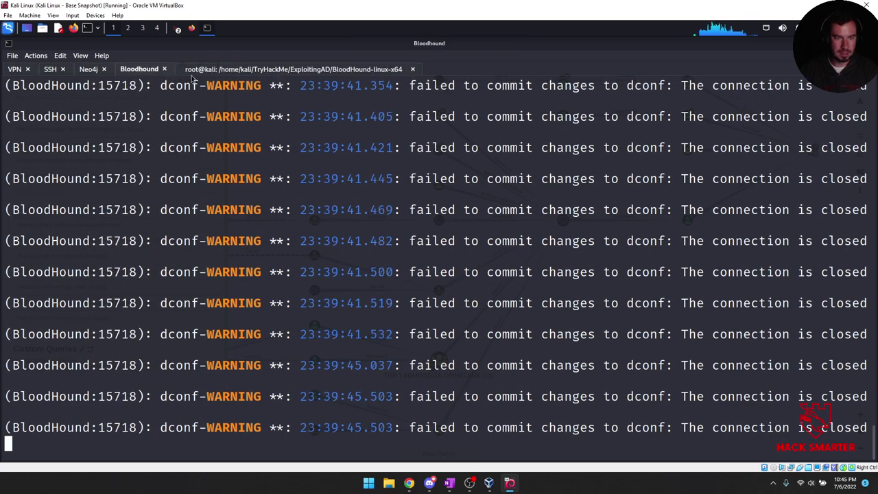
{"action": "left_click", "coordinate": [203, 74]}
{"action": "left_click", "coordinate": [152, 72]}
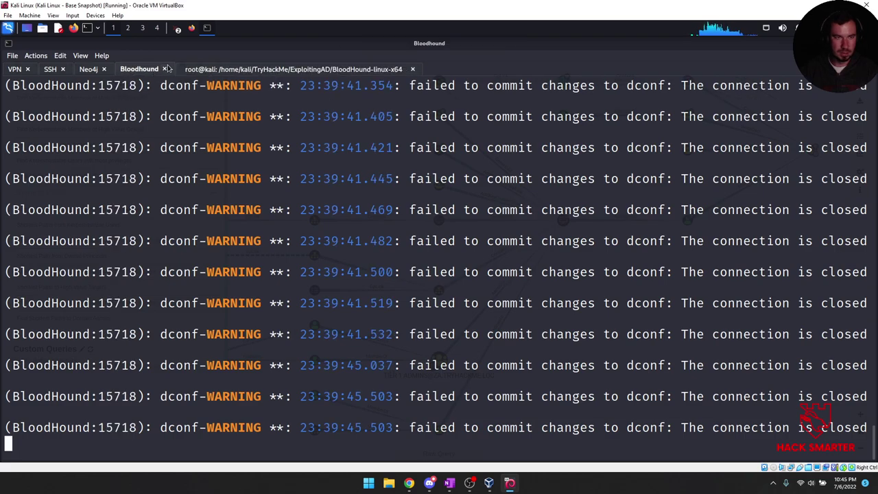
{"action": "left_click", "coordinate": [164, 70]}
Rename the BloodHound-linux-x64 session tab to 'Bloodhound'
{"action": "right_click", "coordinate": [204, 75]}
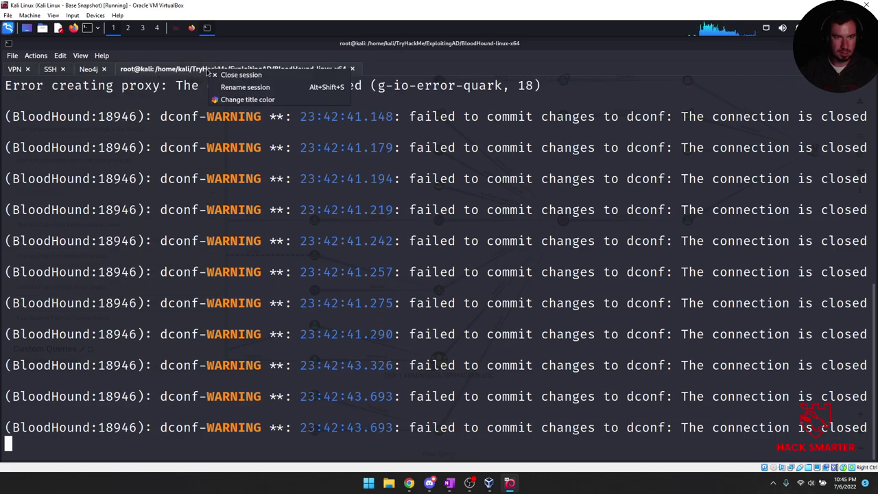
{"action": "left_click", "coordinate": [223, 86]}
{"action": "type", "text": "Bloodhound"}
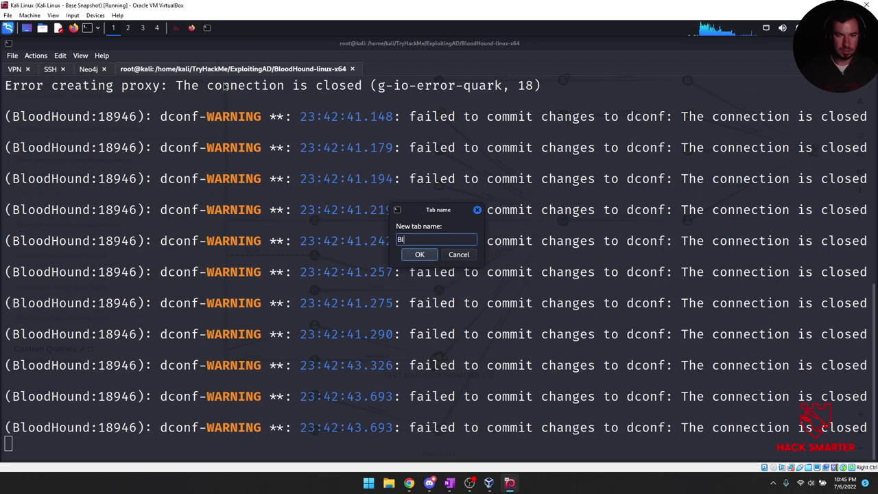
{"action": "key", "text": "Return"}
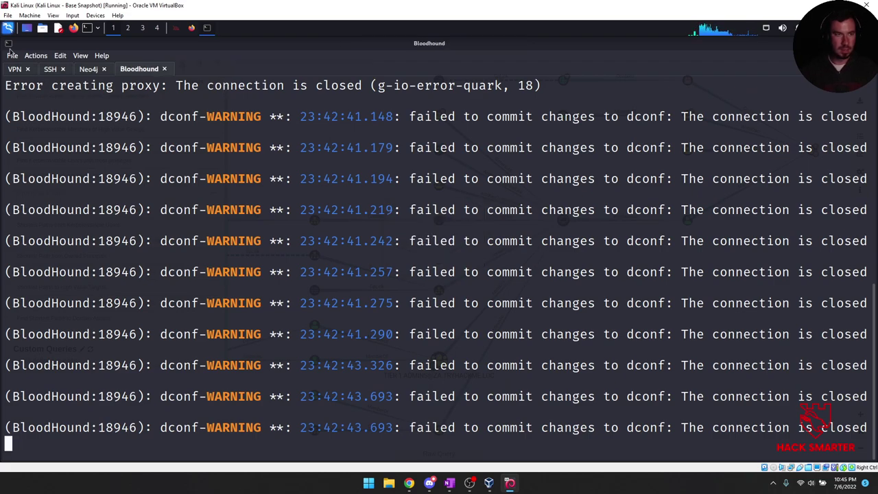
Open a new terminal tab and become root with su root, entering the root password
{"action": "left_click", "coordinate": [12, 56]}
{"action": "left_click", "coordinate": [24, 67]}
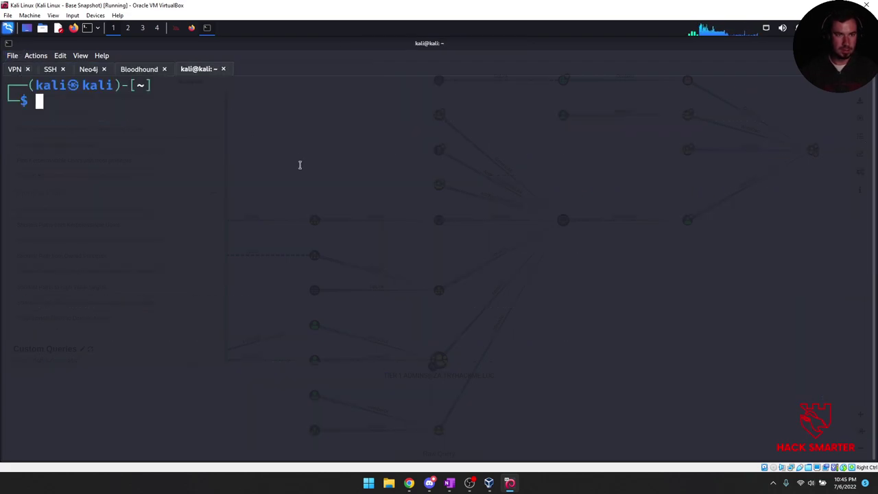
{"action": "type", "text": "su root"}
{"action": "key", "text": "Return"}
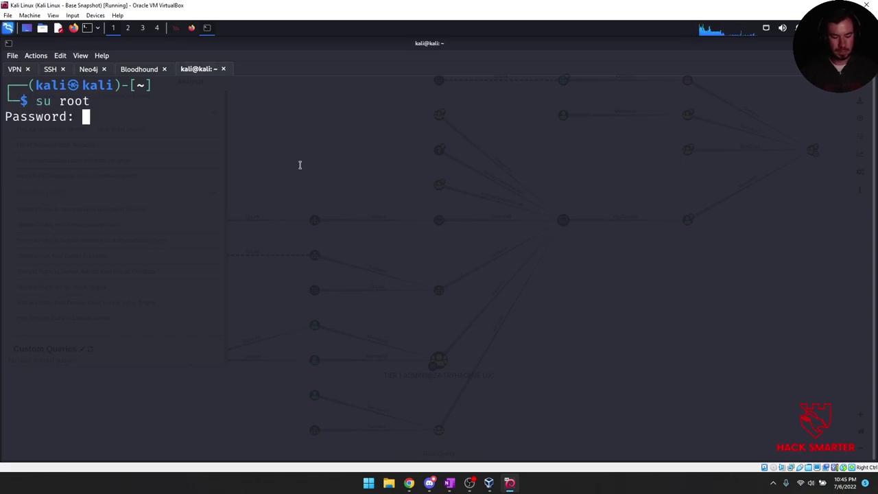
{"action": "key", "text": "Return"}
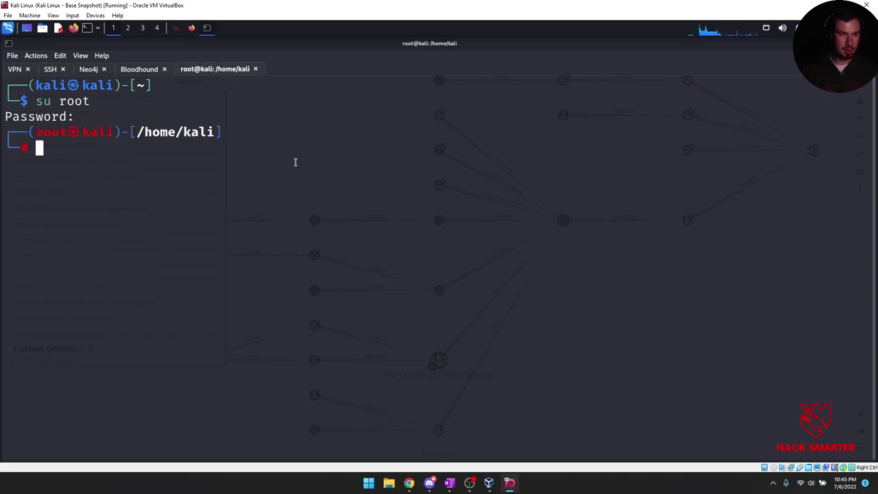
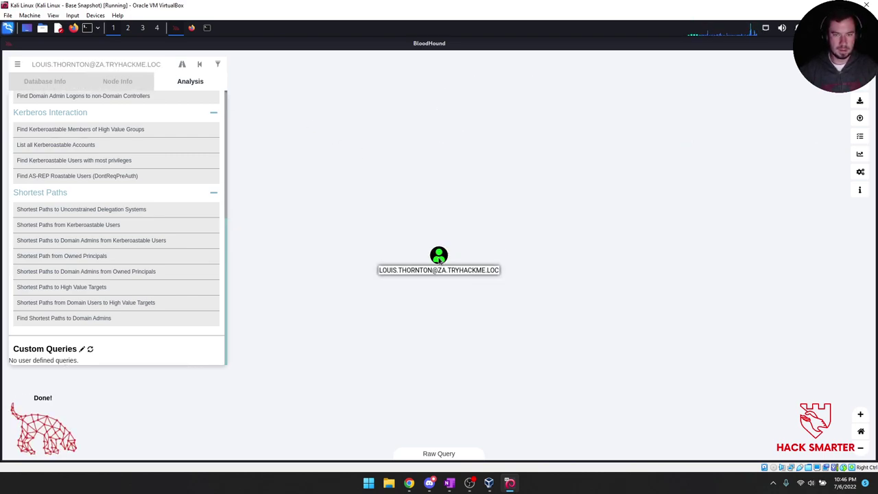
{"action": "left_click", "coordinate": [101, 85]}
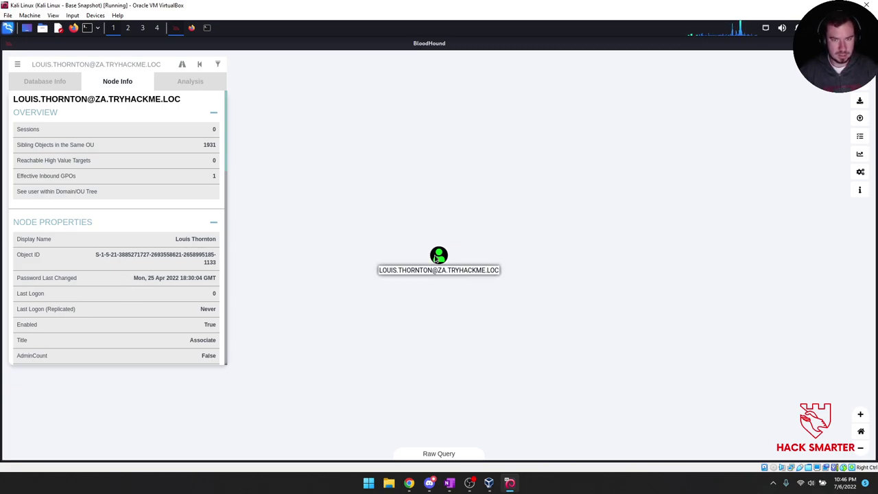
{"action": "key", "text": "ctrl"}
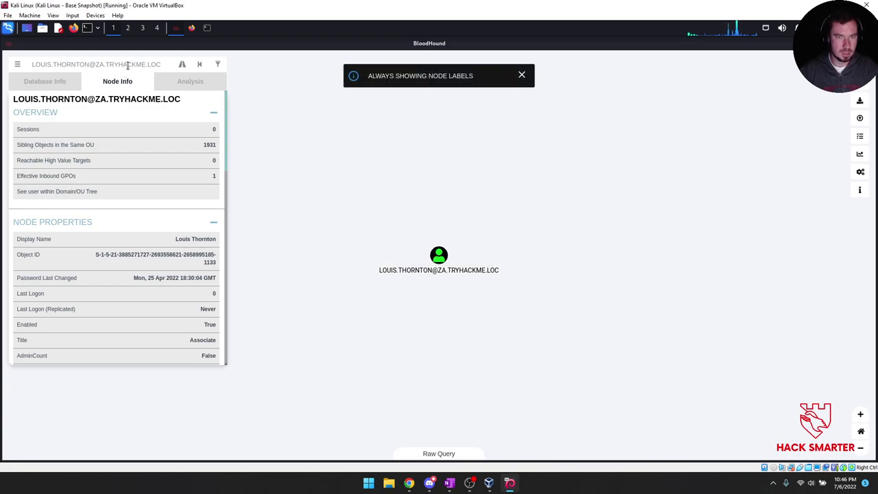
{"action": "left_click", "coordinate": [128, 64]}
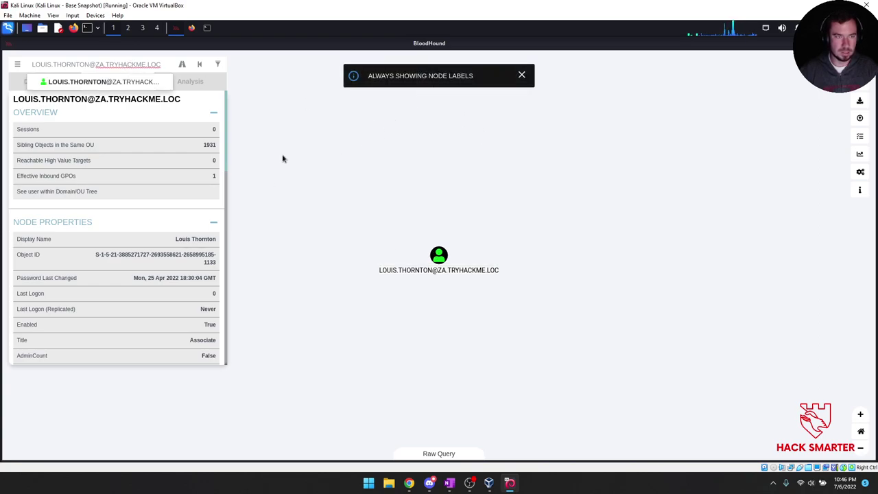
Collapse Overview and reach Group Membership: 2 first-degree, 7 unrolled, 0 foreign
{"action": "left_click", "coordinate": [146, 112]}
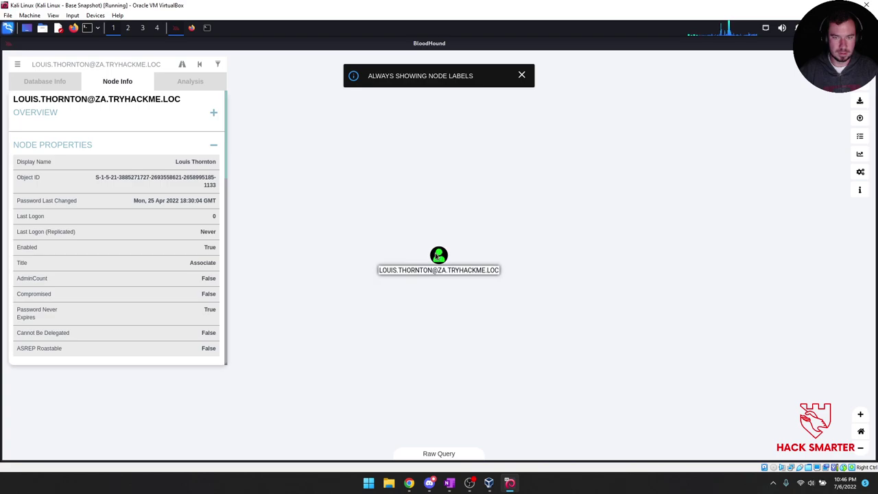
{"action": "scroll", "coordinate": [137, 245], "scroll_direction": "down", "scroll_amount": 1}
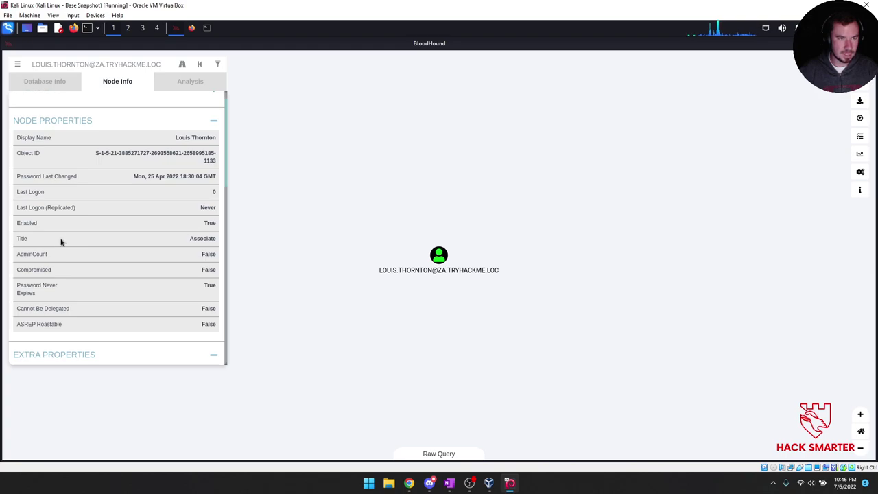
{"action": "scroll", "coordinate": [58, 244], "scroll_direction": "down", "scroll_amount": 2}
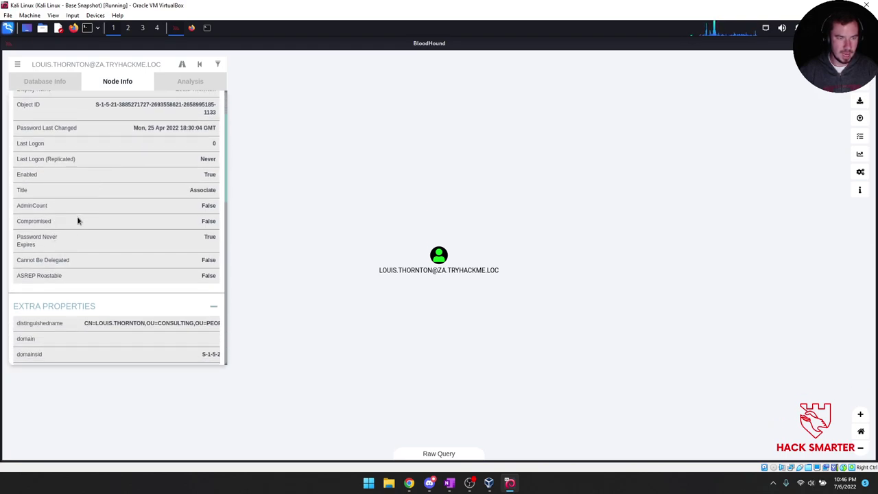
{"action": "scroll", "coordinate": [74, 240], "scroll_direction": "down", "scroll_amount": 2}
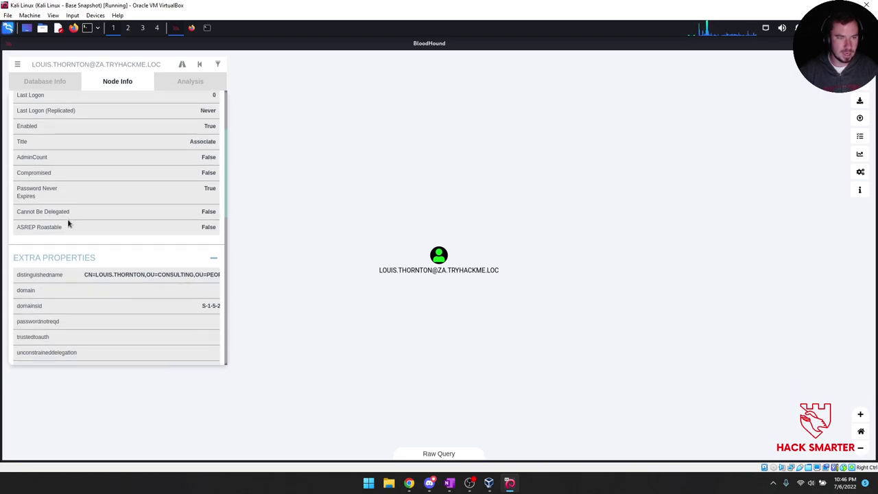
{"action": "scroll", "coordinate": [72, 221], "scroll_direction": "down", "scroll_amount": 3}
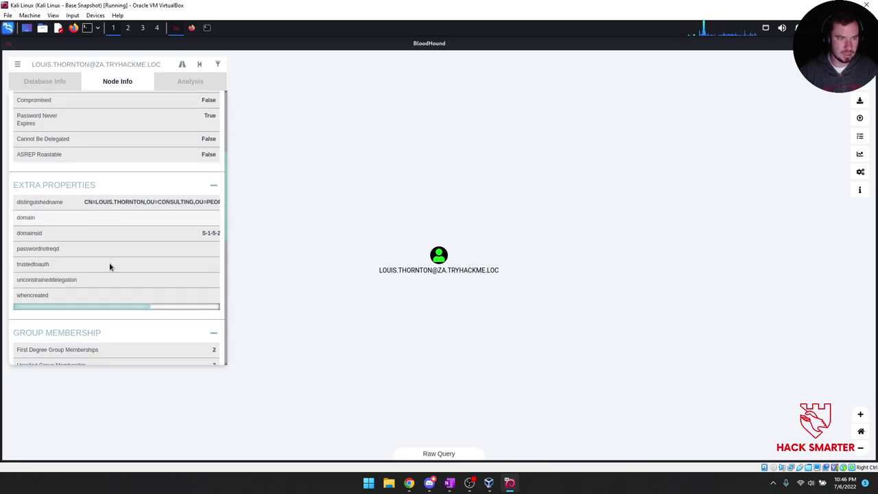
{"action": "left_click_drag", "start_coordinate": [102, 306], "coordinate": [62, 299]}
{"action": "scroll", "coordinate": [65, 310], "scroll_direction": "down", "scroll_amount": 3}
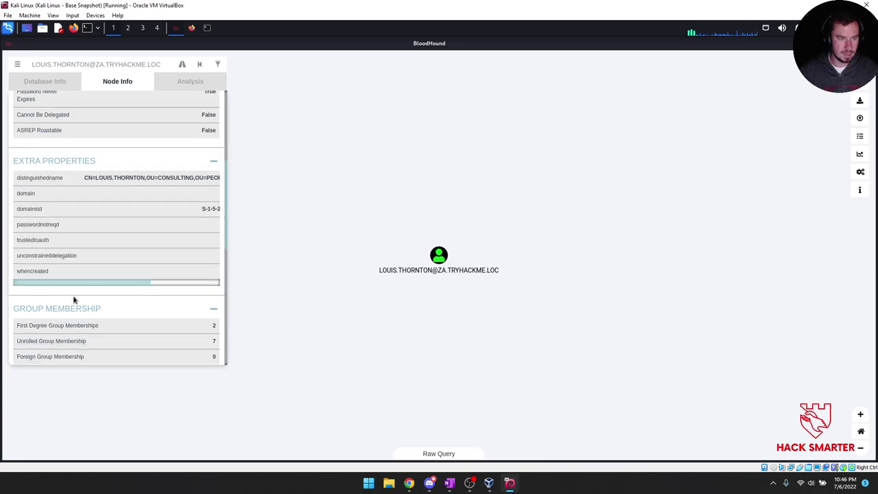
Graph the user's first-degree and unrolled group memberships, including PRE-WINDOWS 2000 COMPATIBLE ACCESS
{"action": "left_click", "coordinate": [89, 276]}
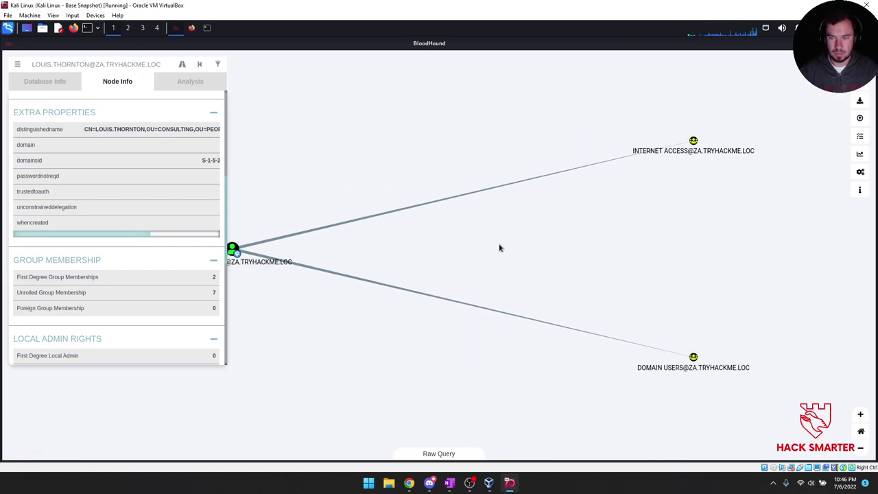
{"action": "left_click", "coordinate": [116, 300]}
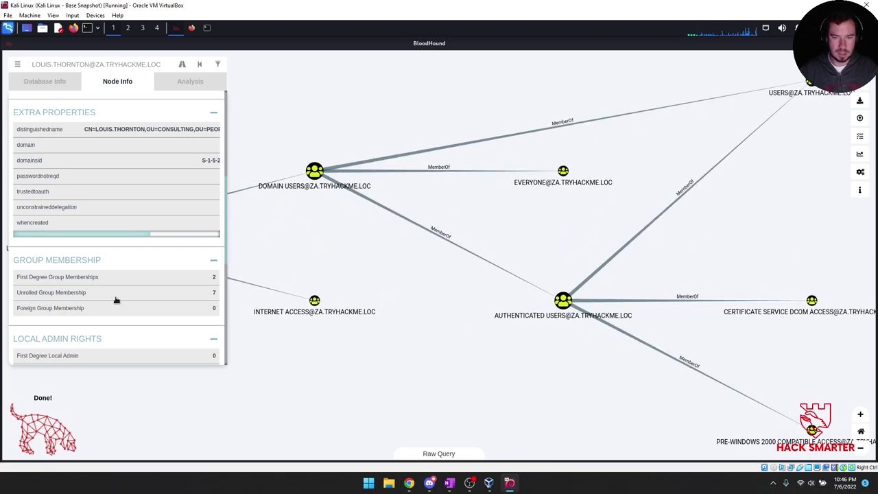
{"action": "left_click_drag", "start_coordinate": [322, 257], "coordinate": [287, 299]}
{"action": "left_click_drag", "start_coordinate": [486, 276], "coordinate": [338, 252]}
Graph Group Delegated RDP Privileges under Execution Rights, showing RDP to THMWRK1 via Domain Users
{"action": "scroll", "coordinate": [66, 290], "scroll_direction": "down", "scroll_amount": 1}
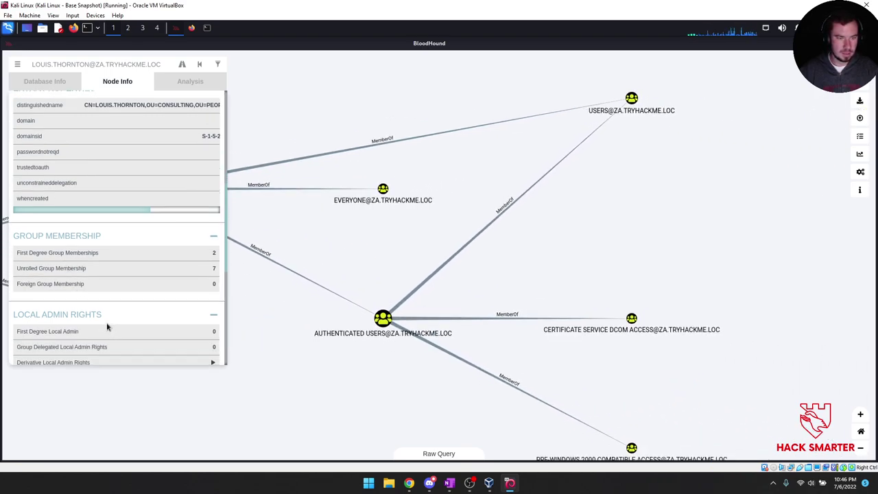
{"action": "scroll", "coordinate": [108, 321], "scroll_direction": "down", "scroll_amount": 3}
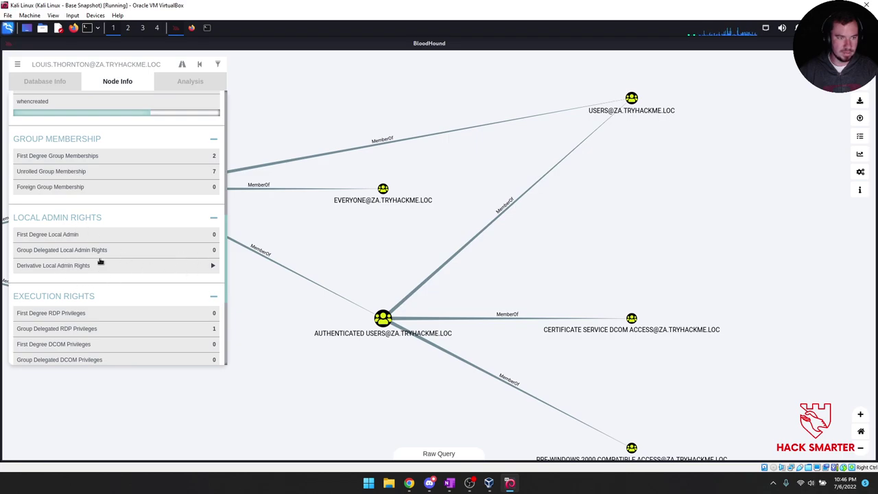
{"action": "scroll", "coordinate": [145, 295], "scroll_direction": "down", "scroll_amount": 2}
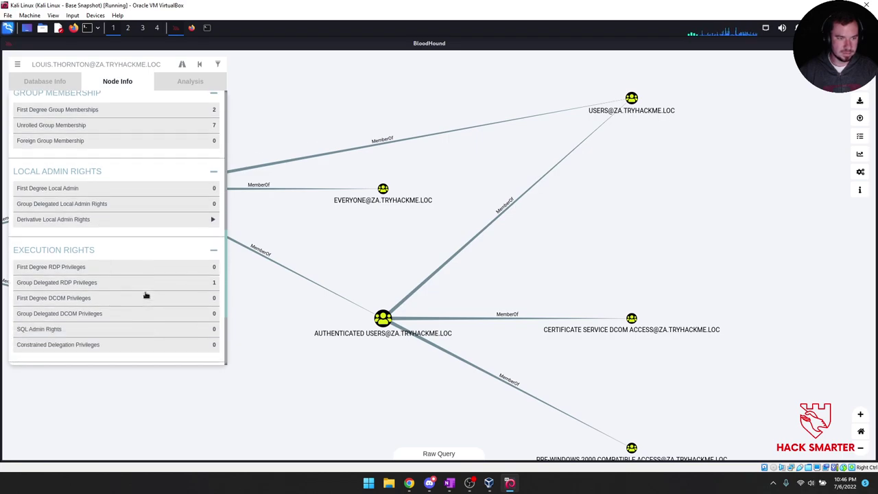
{"action": "left_click", "coordinate": [108, 280]}
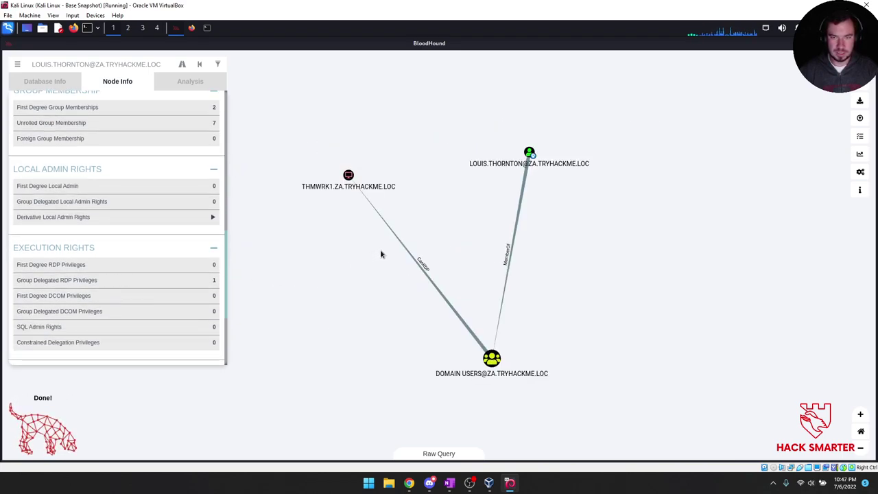
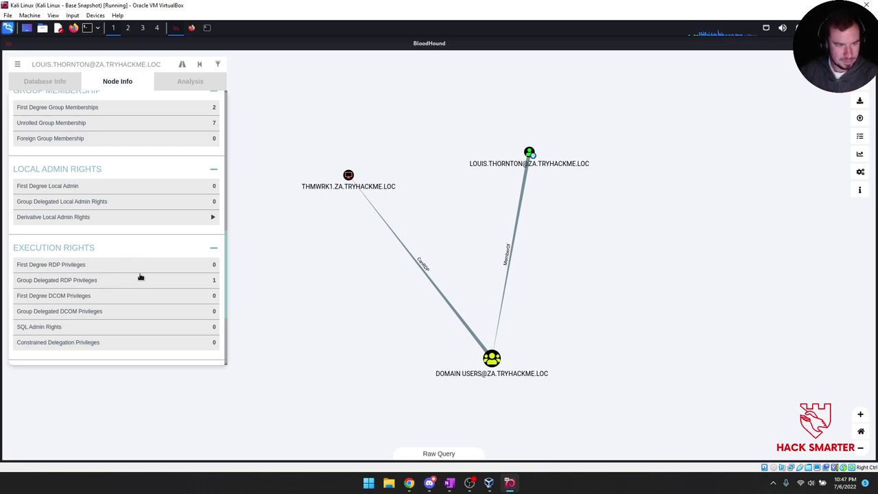
Switch from the BloodHound window to the TryHackMe room guide at its Privilege Escalation section
{"action": "left_click", "coordinate": [439, 457]}
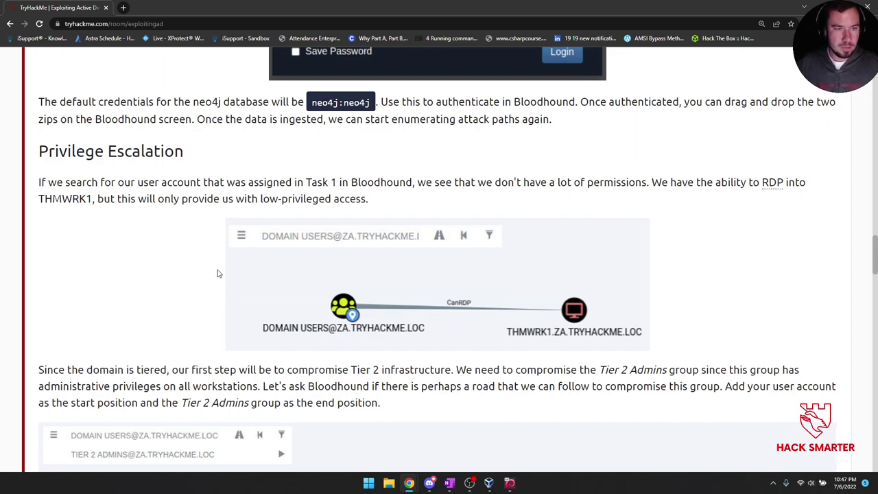
{"action": "scroll", "coordinate": [219, 273], "scroll_direction": "down", "scroll_amount": 1}
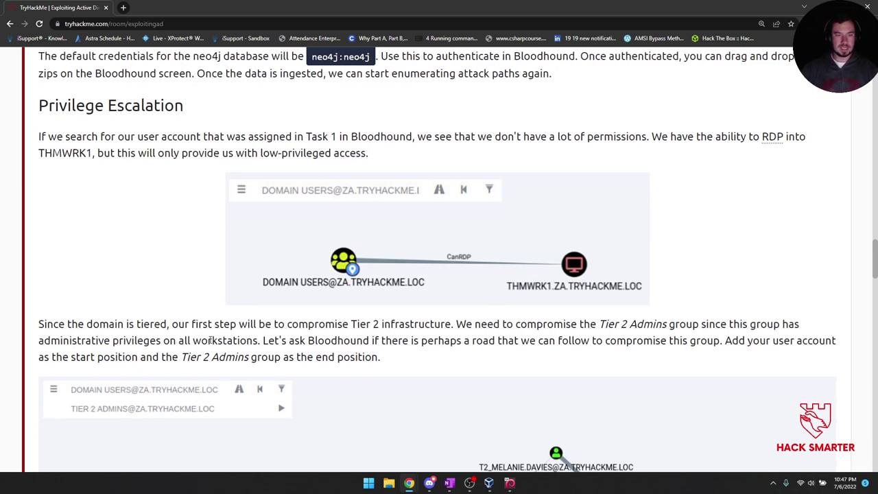